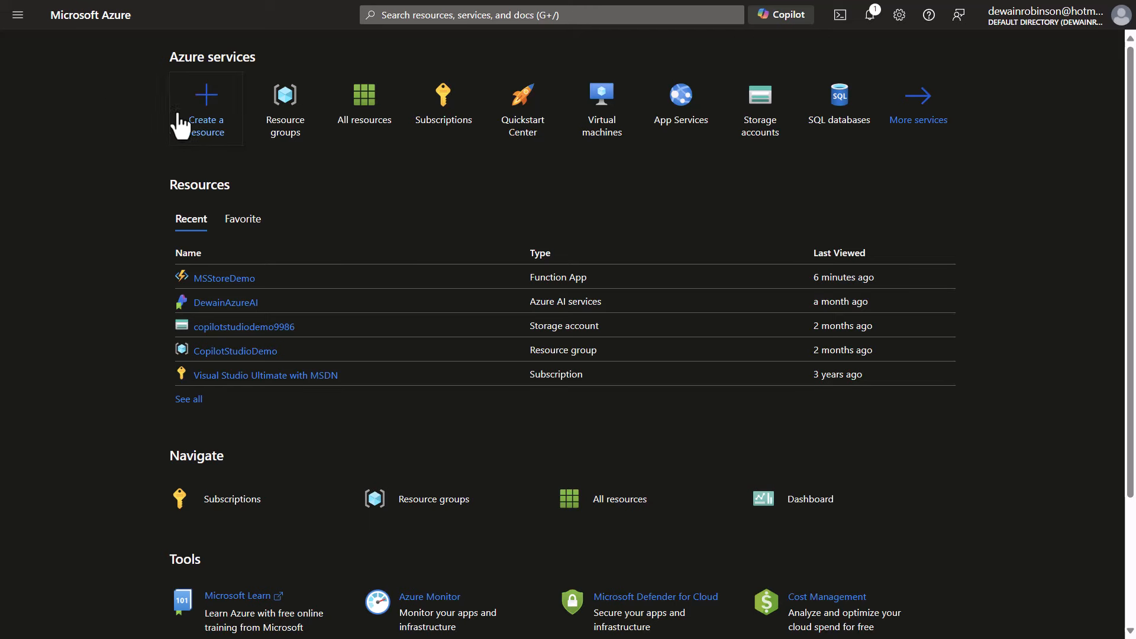
Start creating a Function App resource with the Consumption hosting plan
{"action": "left_click", "coordinate": [220, 120]}
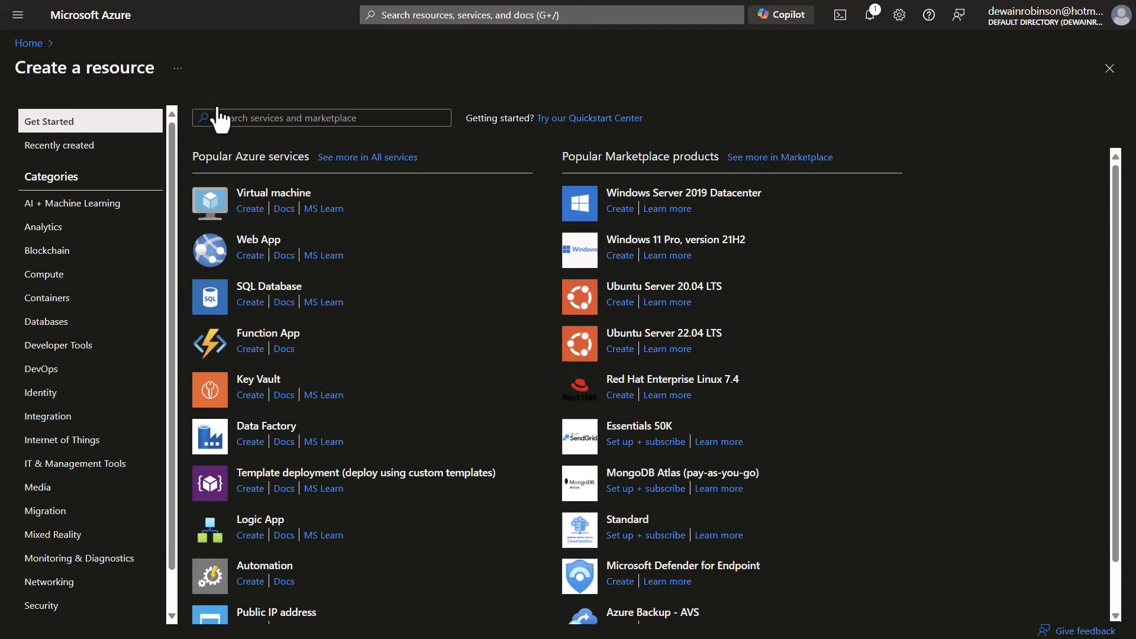
{"action": "left_click", "coordinate": [251, 349]}
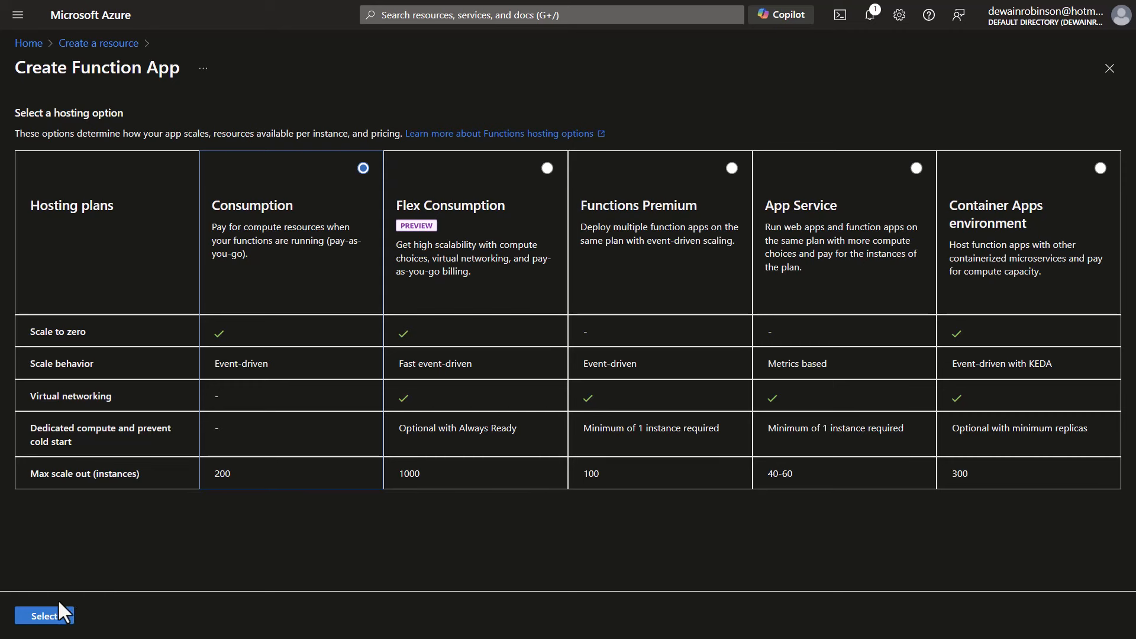
{"action": "left_click", "coordinate": [51, 619]}
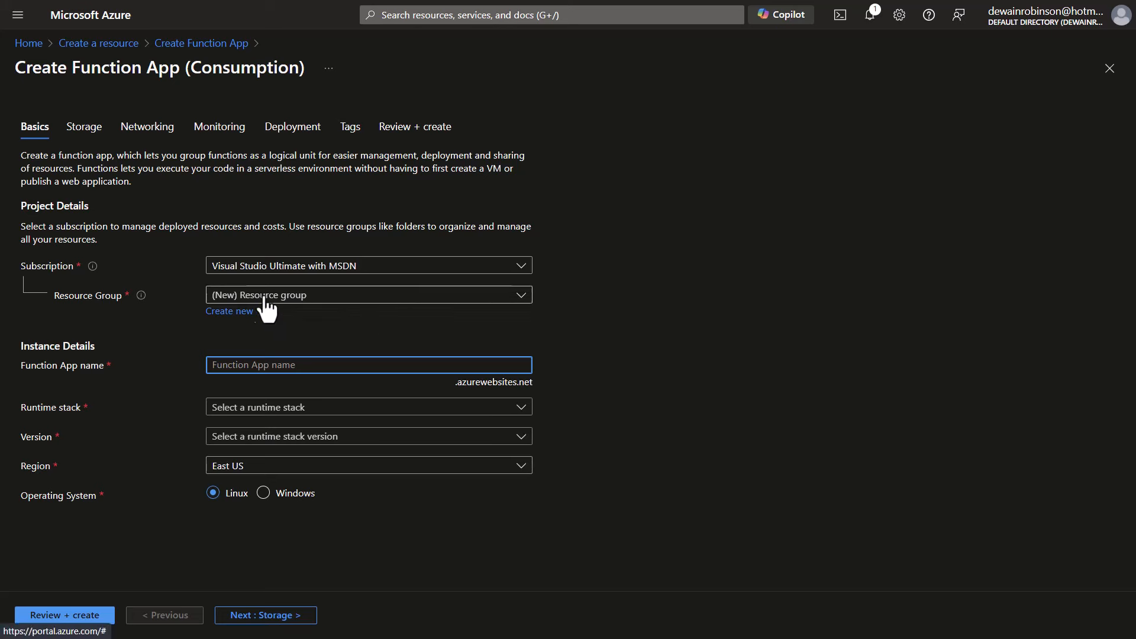
Create a new resource group named DemoVideo for the function app
{"action": "left_click", "coordinate": [242, 314]}
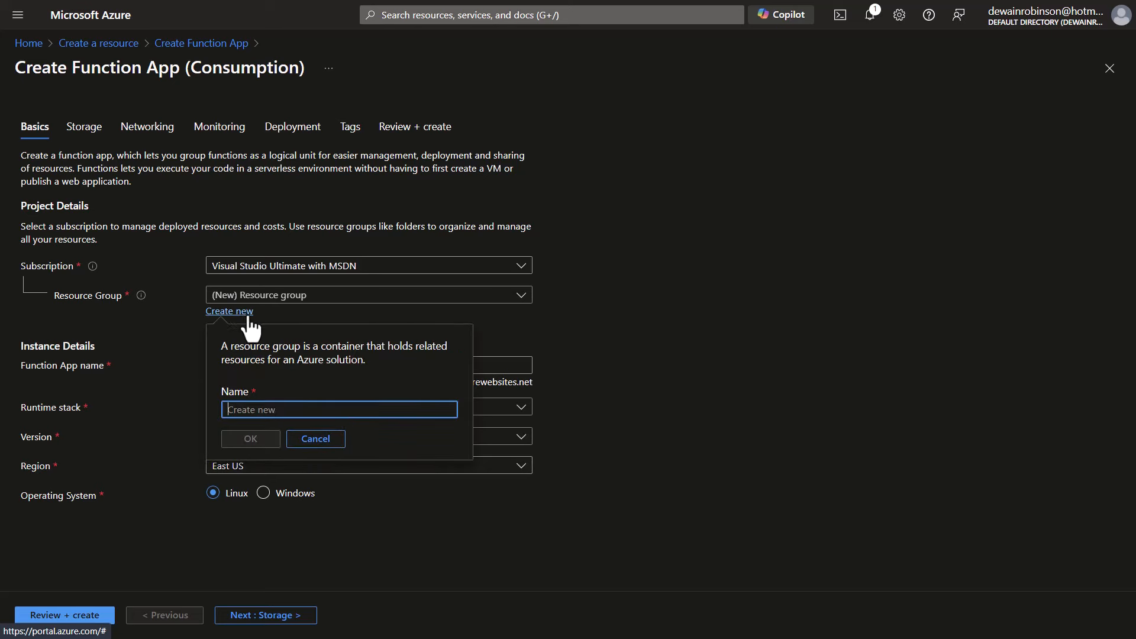
{"action": "left_click", "coordinate": [263, 409]}
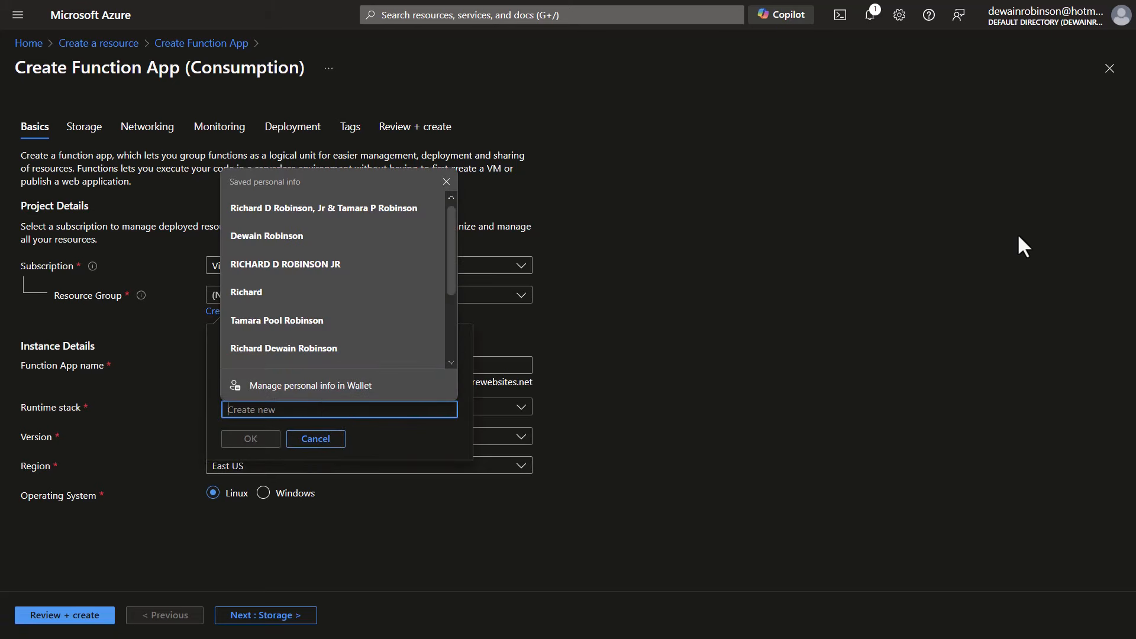
{"action": "type", "text": "Demo"}
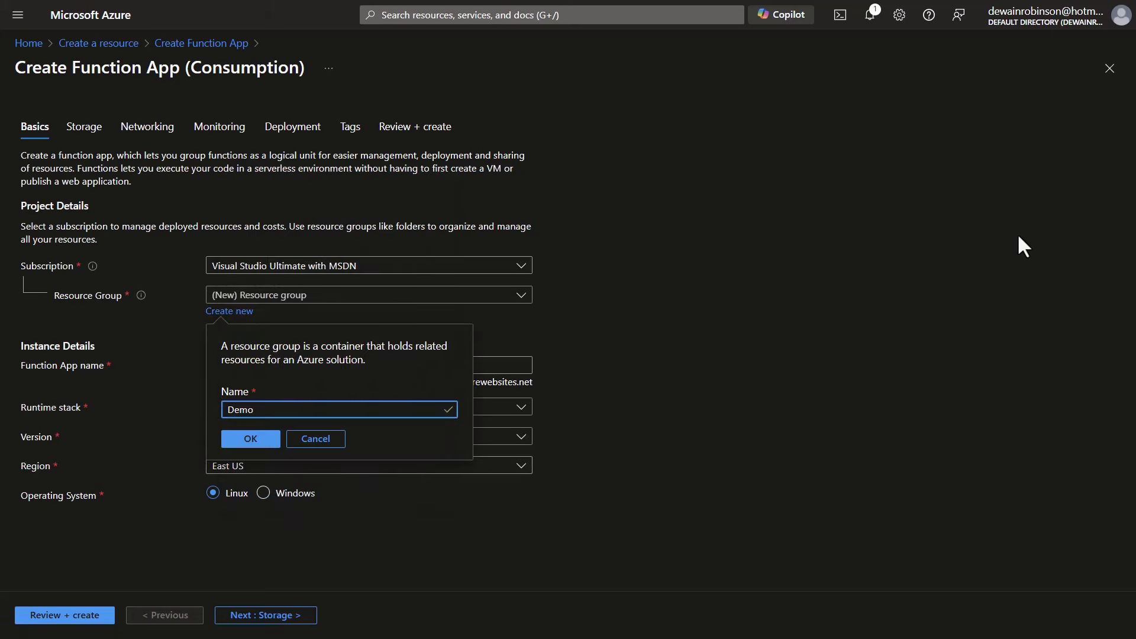
{"action": "type", "text": "Vido"}
{"action": "key", "text": "BackSpace"}
{"action": "type", "text": "eo"}
{"action": "left_click", "coordinate": [252, 442]}
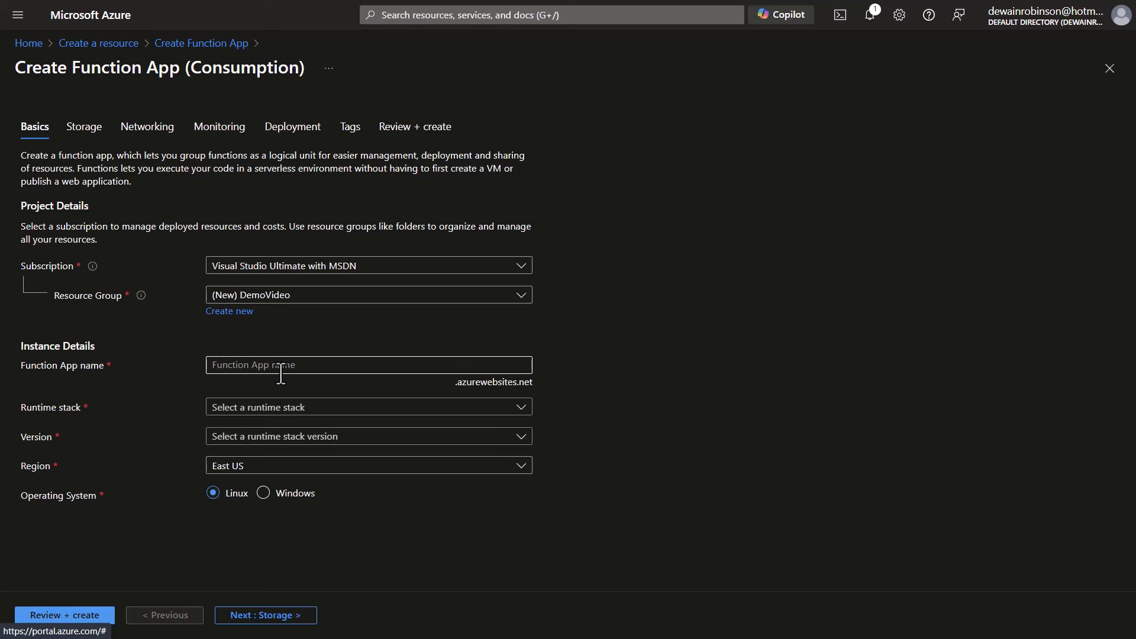
Name the function app CopilotStudioDude and choose .NET as its runtime stack
{"action": "left_click", "coordinate": [279, 366]}
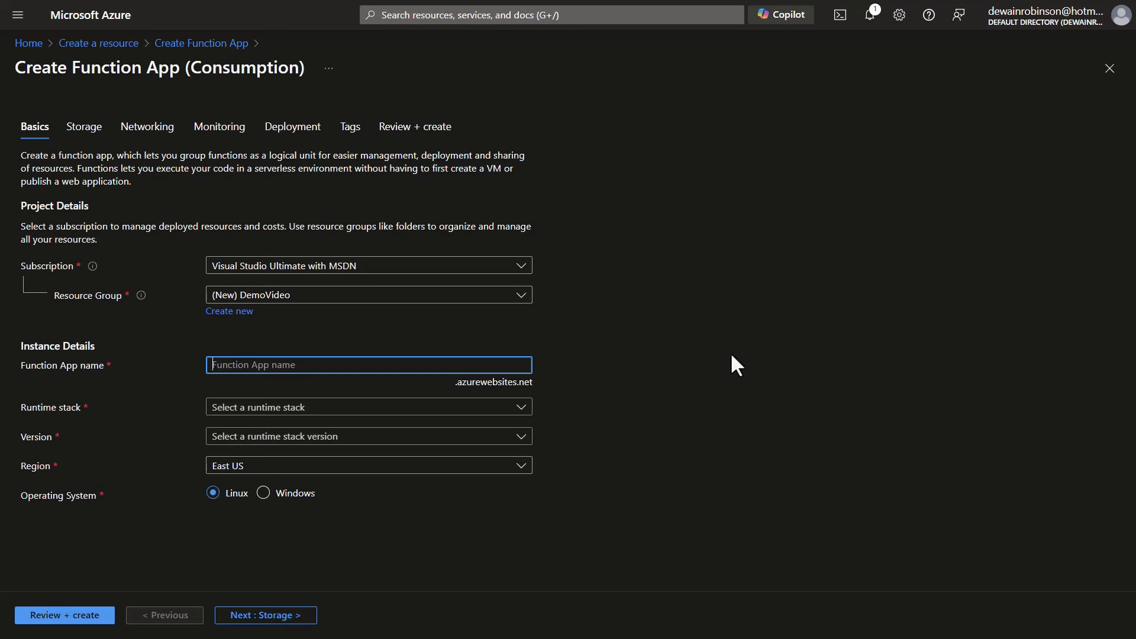
{"action": "type", "text": "CopilotStudioDude"}
{"action": "left_click", "coordinate": [521, 409]}
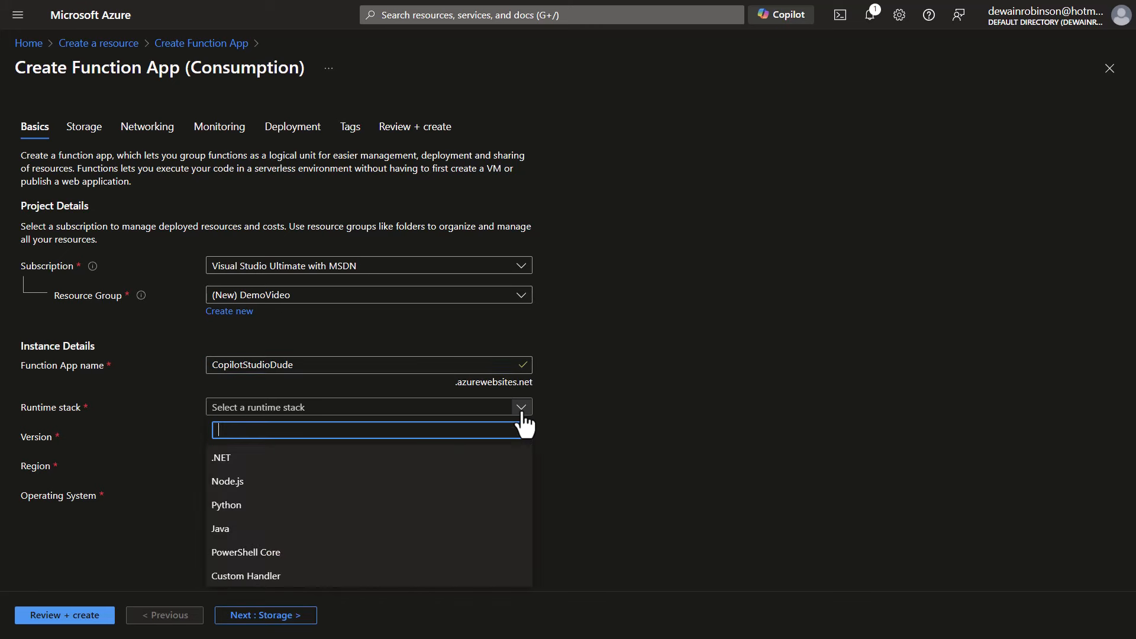
{"action": "left_click", "coordinate": [303, 457]}
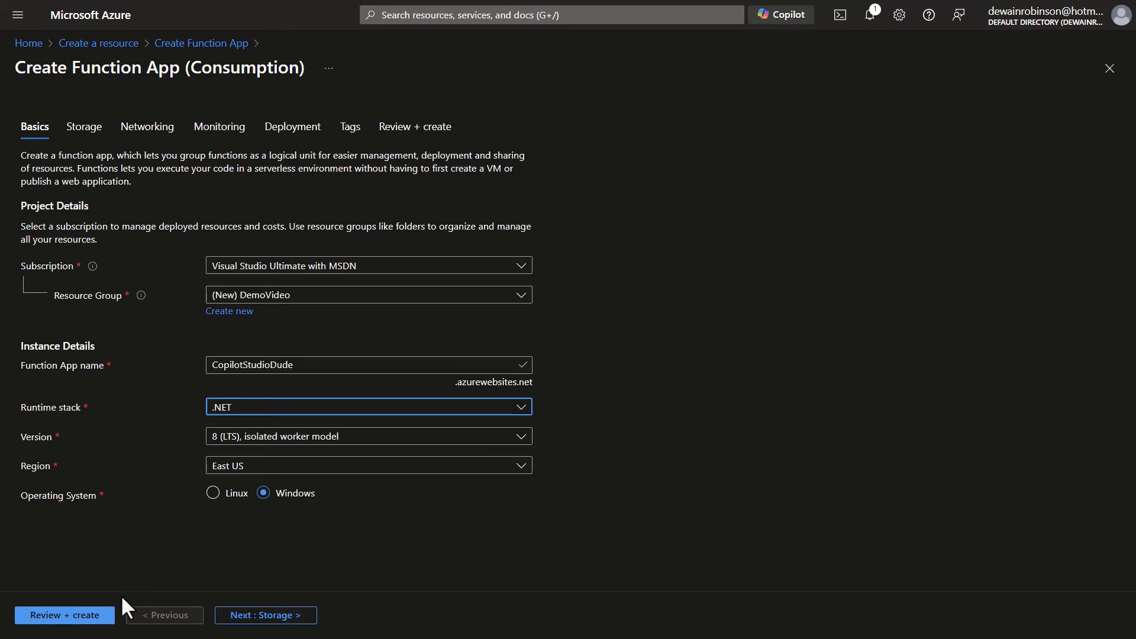
Review and create the function app, and open the deployed resource
{"action": "left_click", "coordinate": [63, 620]}
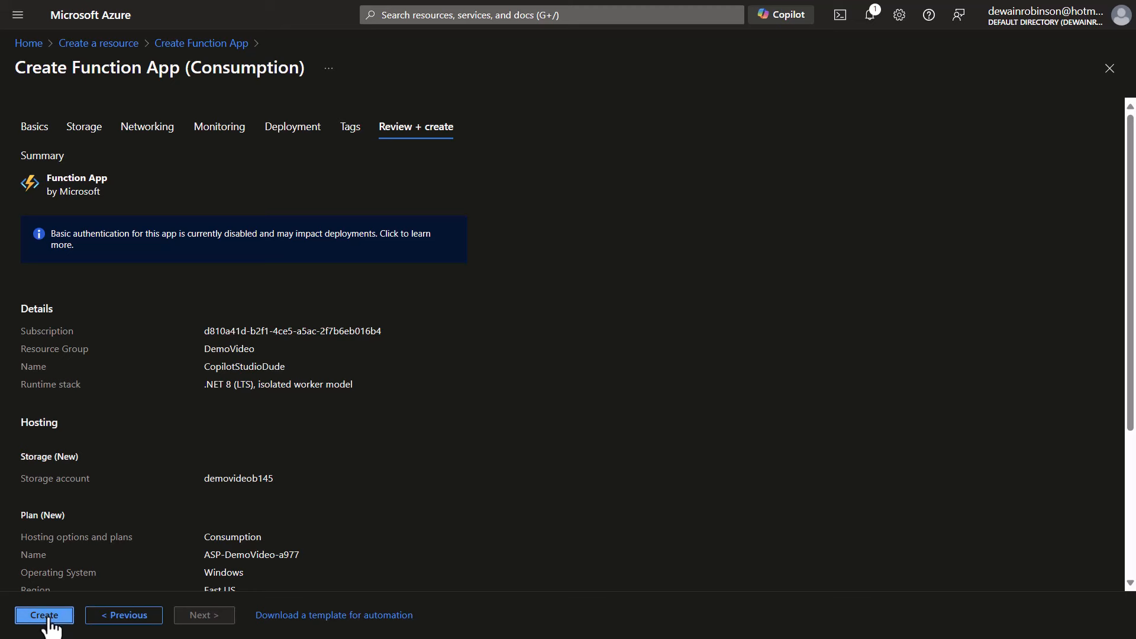
{"action": "left_click", "coordinate": [44, 618]}
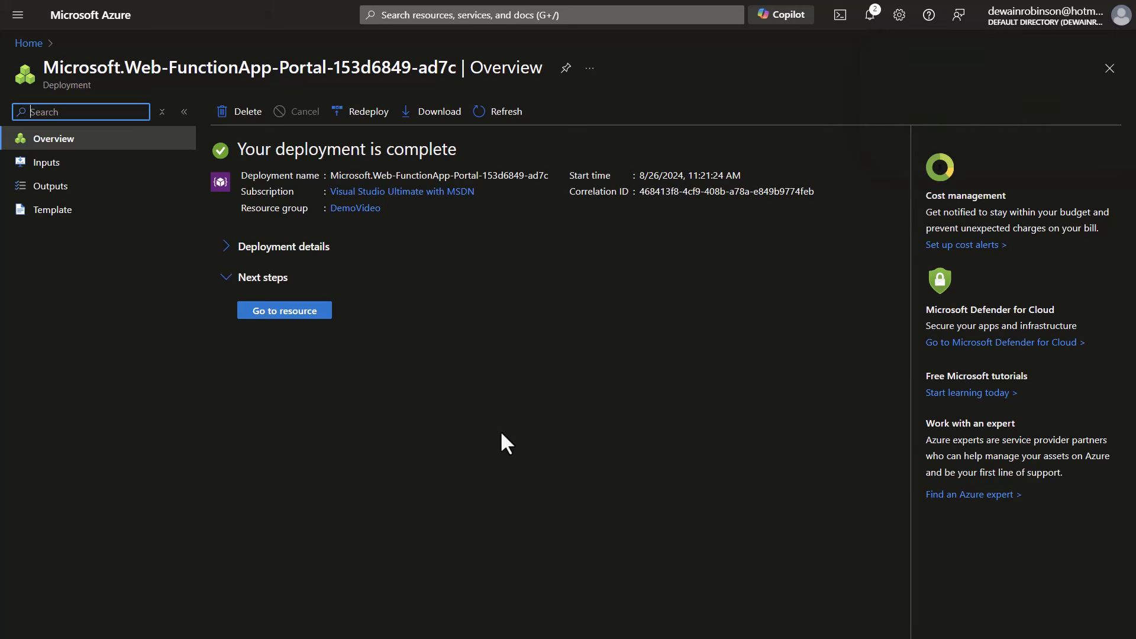
{"action": "left_click", "coordinate": [291, 313]}
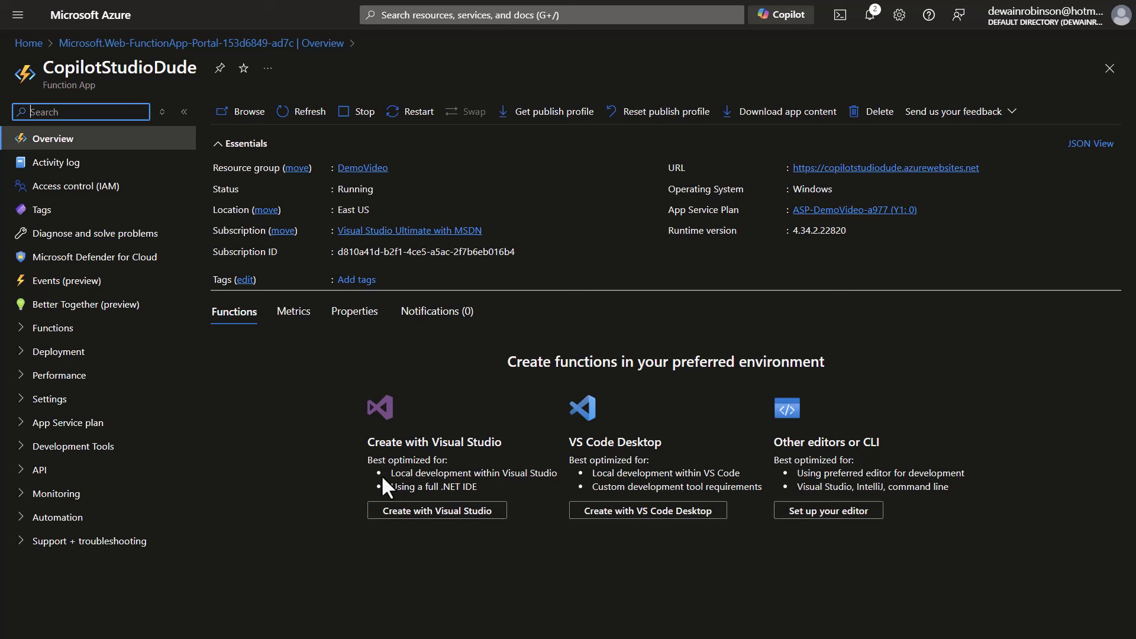
Set the function app's FUNCTIONS_WORKER_RUNTIME environment variable to dotnet and save the app settings
{"action": "left_click", "coordinate": [22, 401]}
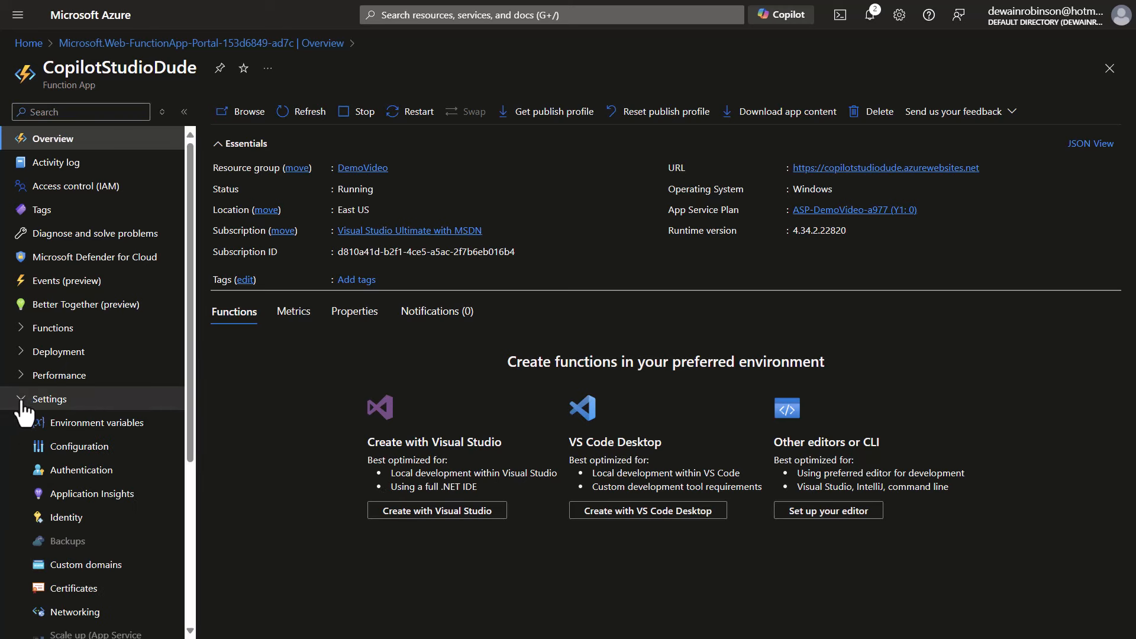
{"action": "left_click", "coordinate": [99, 433]}
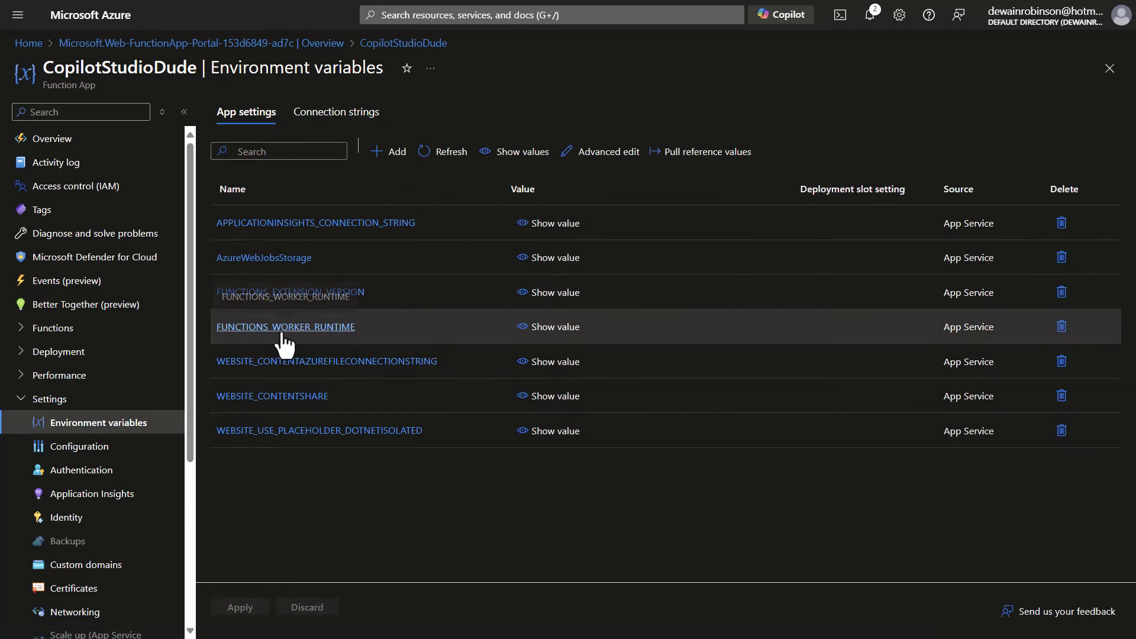
{"action": "left_click", "coordinate": [282, 335]}
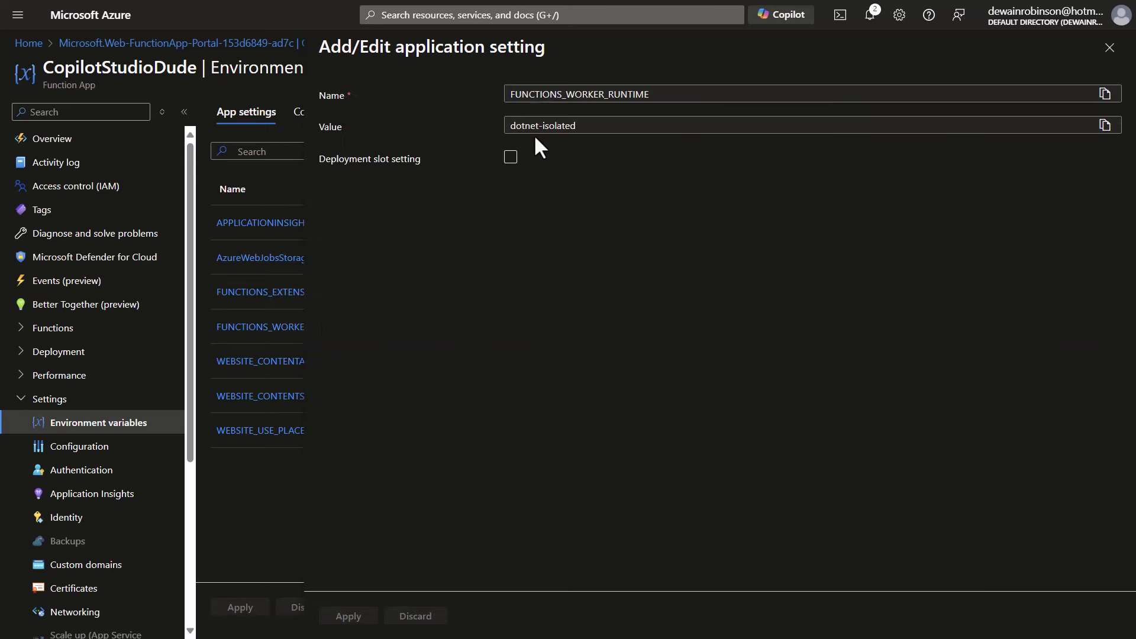
{"action": "left_click", "coordinate": [601, 126]}
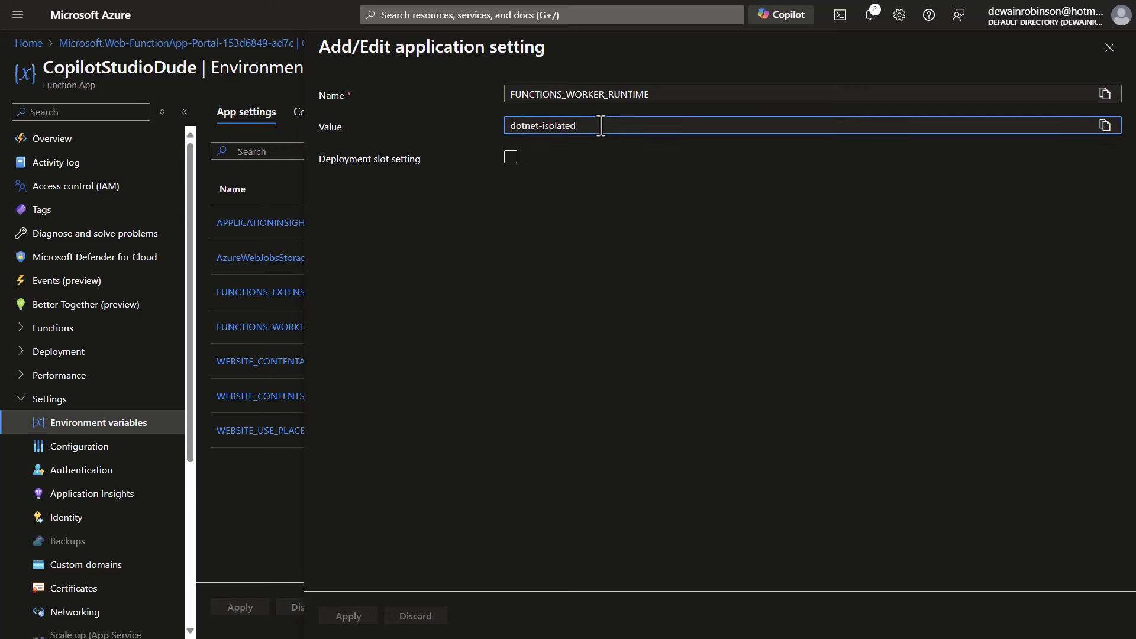
{"action": "key", "text": "BackSpace"}
{"action": "key", "text": "BackSpace"}
{"action": "key", "text": "BackSpace"}
{"action": "key", "text": "BackSpace"}
{"action": "key", "text": "BackSpace"}
{"action": "key", "text": "BackSpace"}
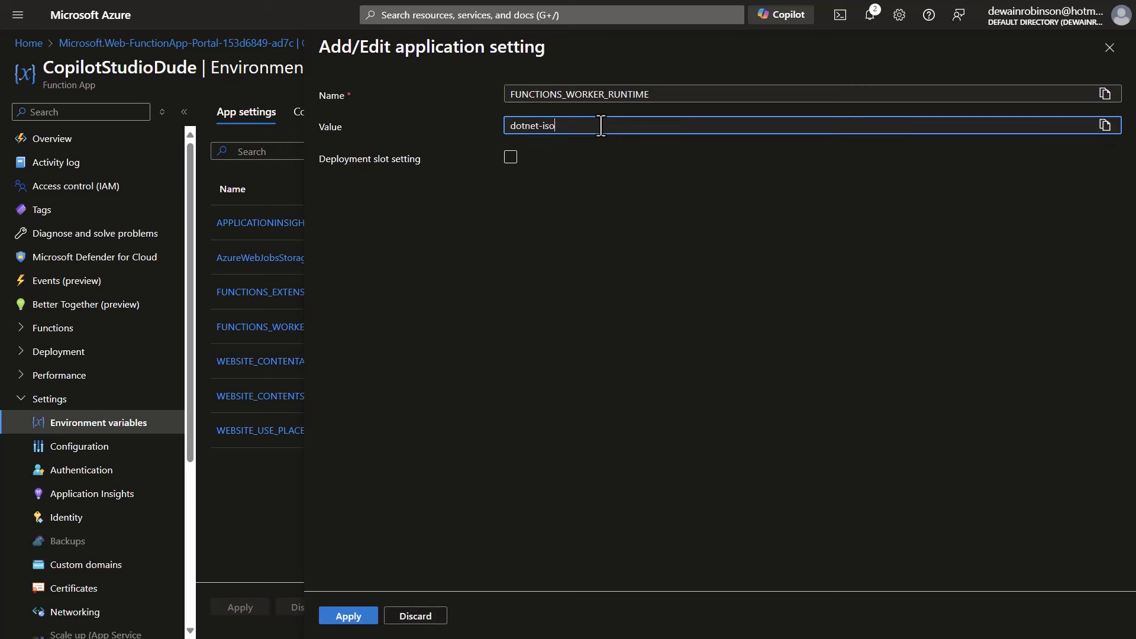
{"action": "key", "text": "BackSpace"}
{"action": "left_click", "coordinate": [334, 620]}
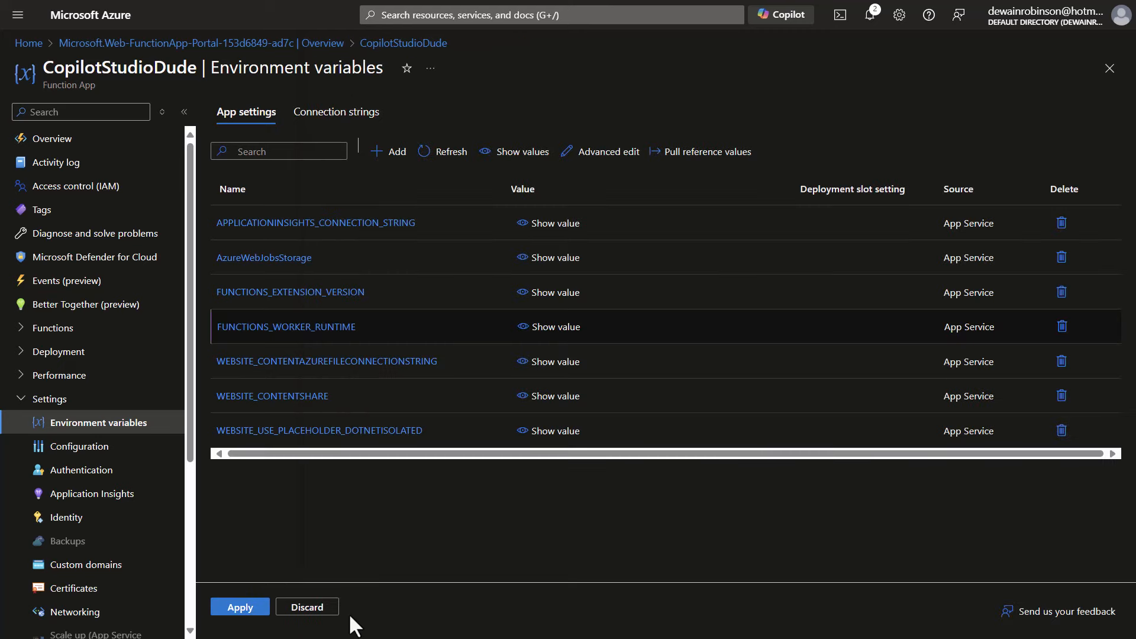
{"action": "left_click", "coordinate": [240, 607]}
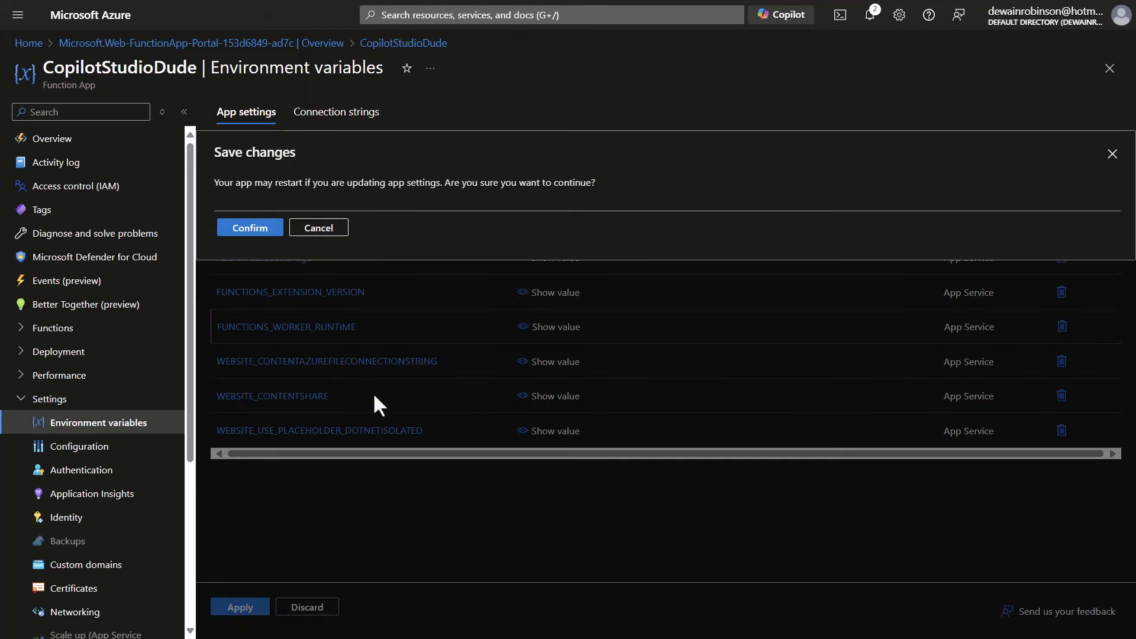
{"action": "left_click", "coordinate": [243, 228]}
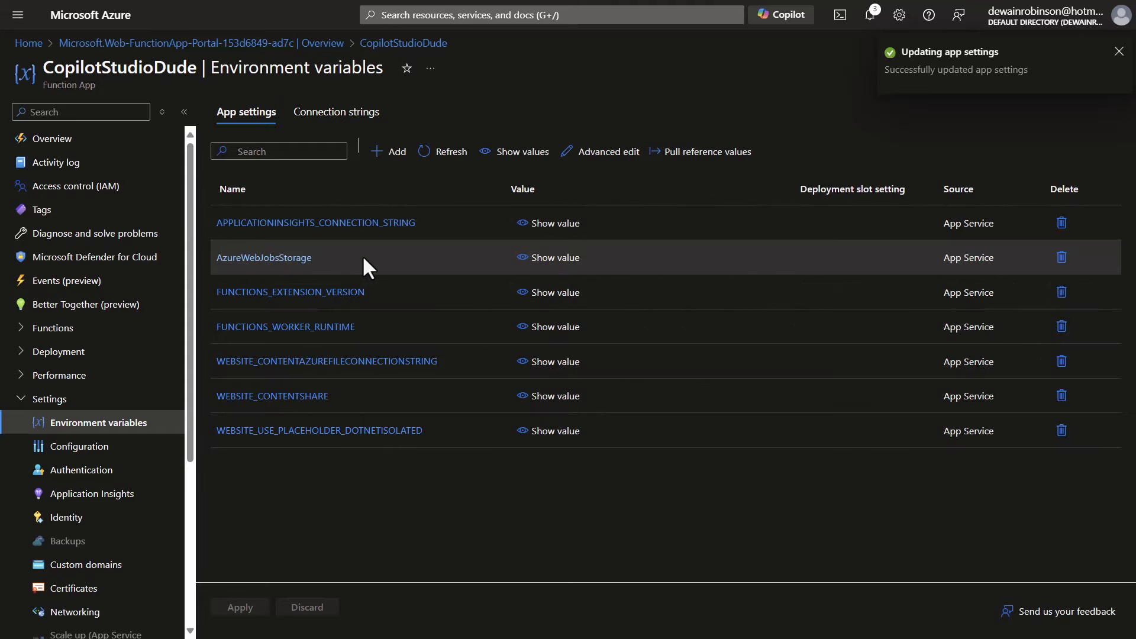
From the function app's overview, start a new function in the Azure portal using the HTTP trigger template
{"action": "left_click", "coordinate": [53, 142]}
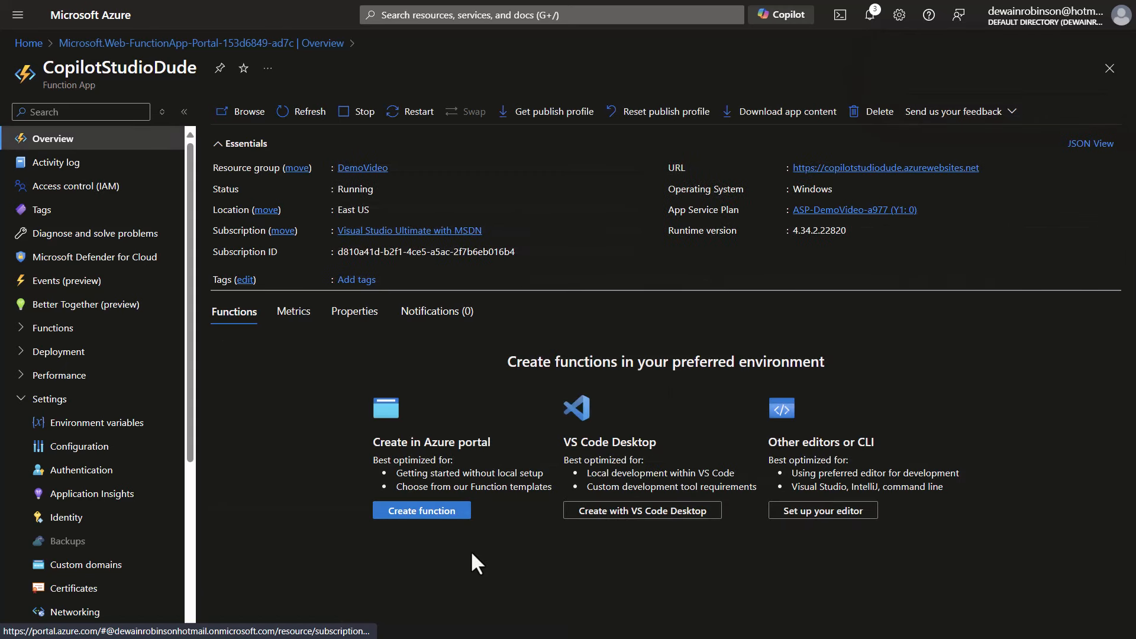
{"action": "left_click", "coordinate": [417, 510]}
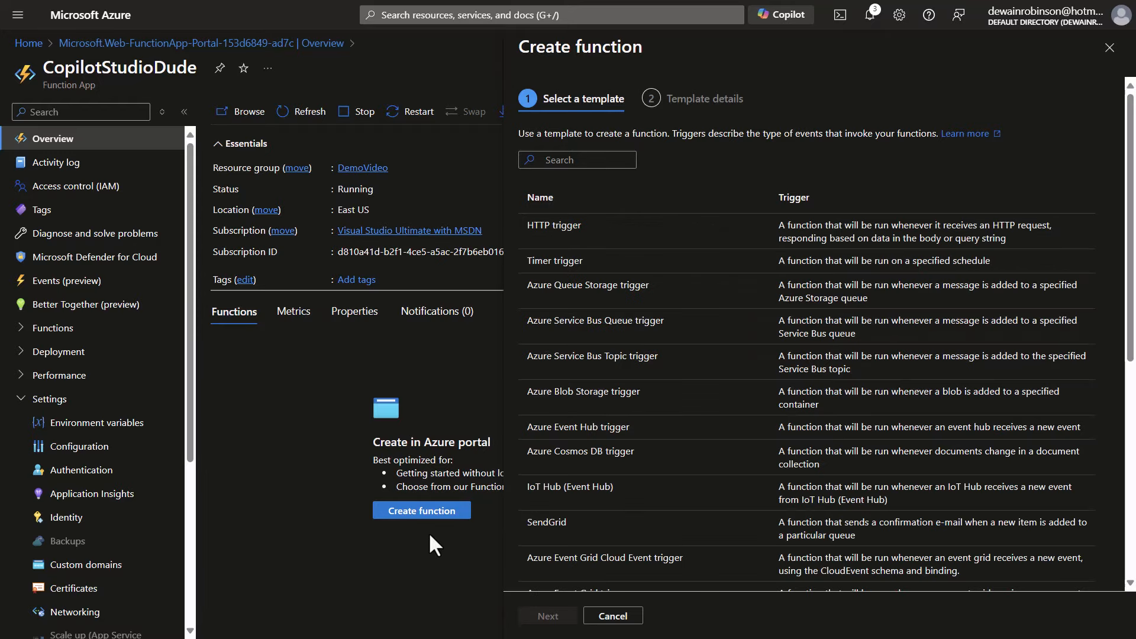
{"action": "left_click", "coordinate": [594, 233]}
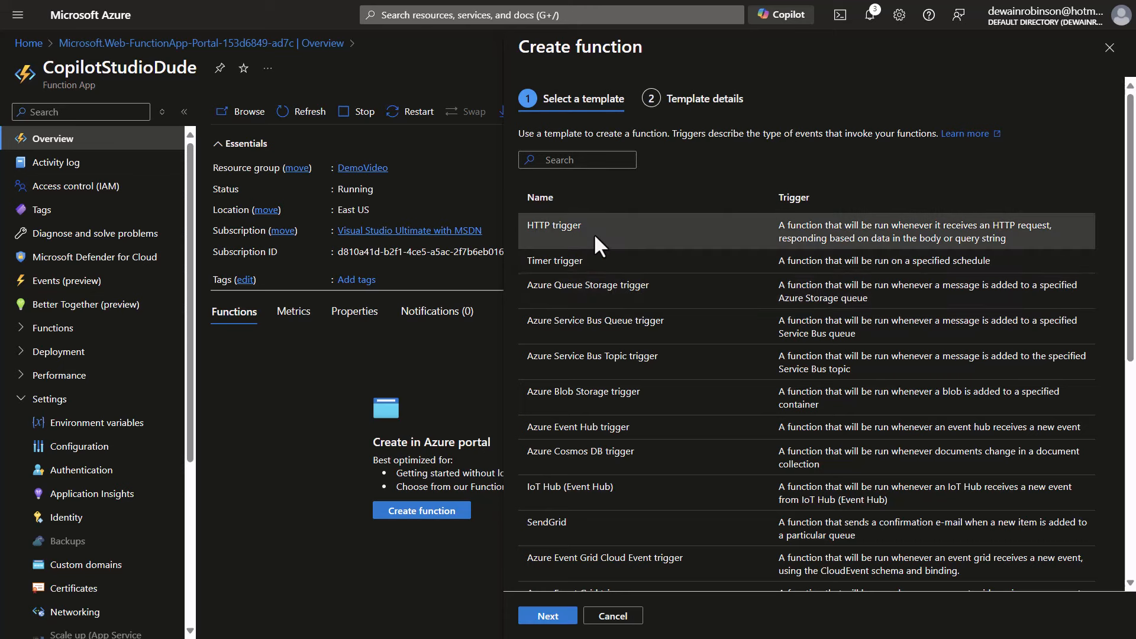
{"action": "left_click", "coordinate": [548, 616]}
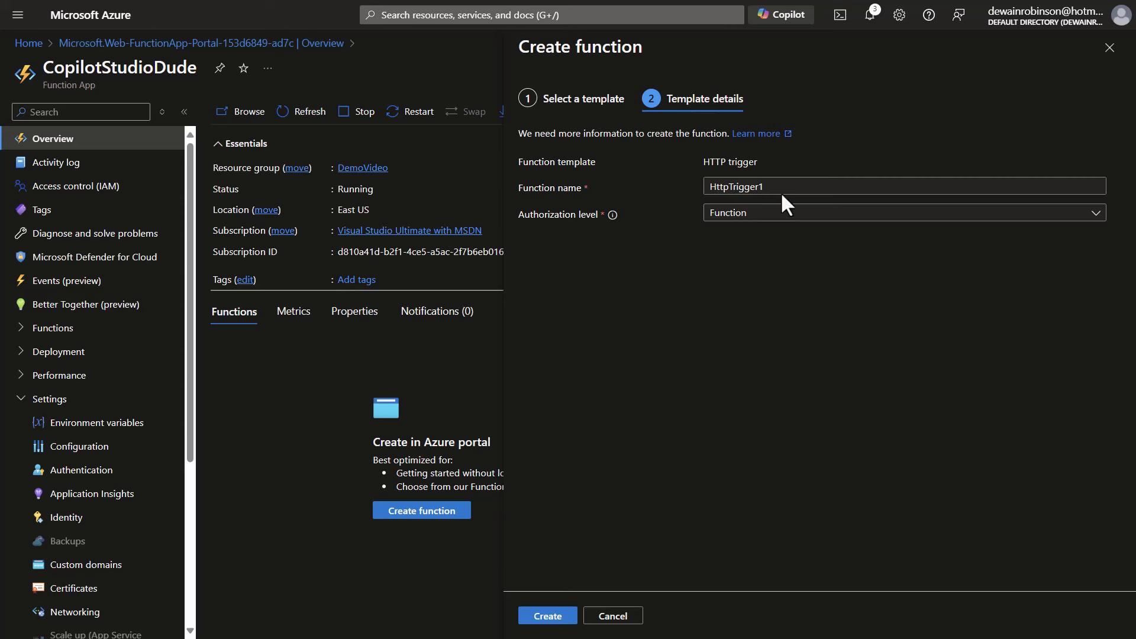
Name the function MSStoreOrderStatus, set its authorization level to Anonymous, and create it
{"action": "left_click_drag", "start_coordinate": [779, 189], "coordinate": [657, 176]}
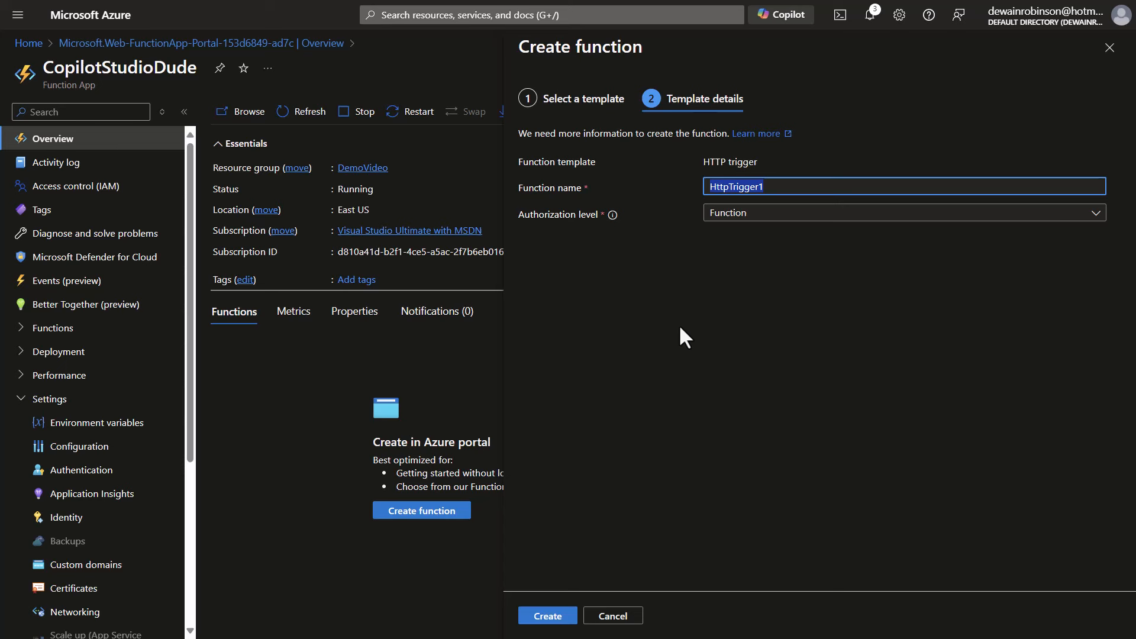
{"action": "type", "text": "MSStoreOrderSta"}
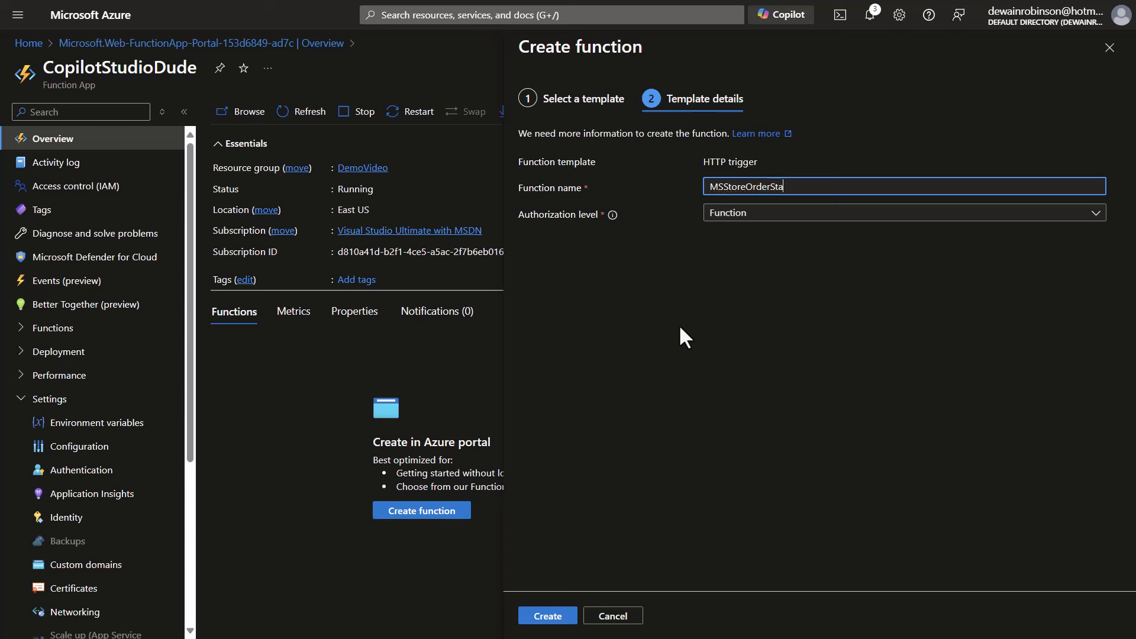
{"action": "type", "text": "tus"}
{"action": "left_click", "coordinate": [769, 220]}
{"action": "left_click", "coordinate": [751, 259]}
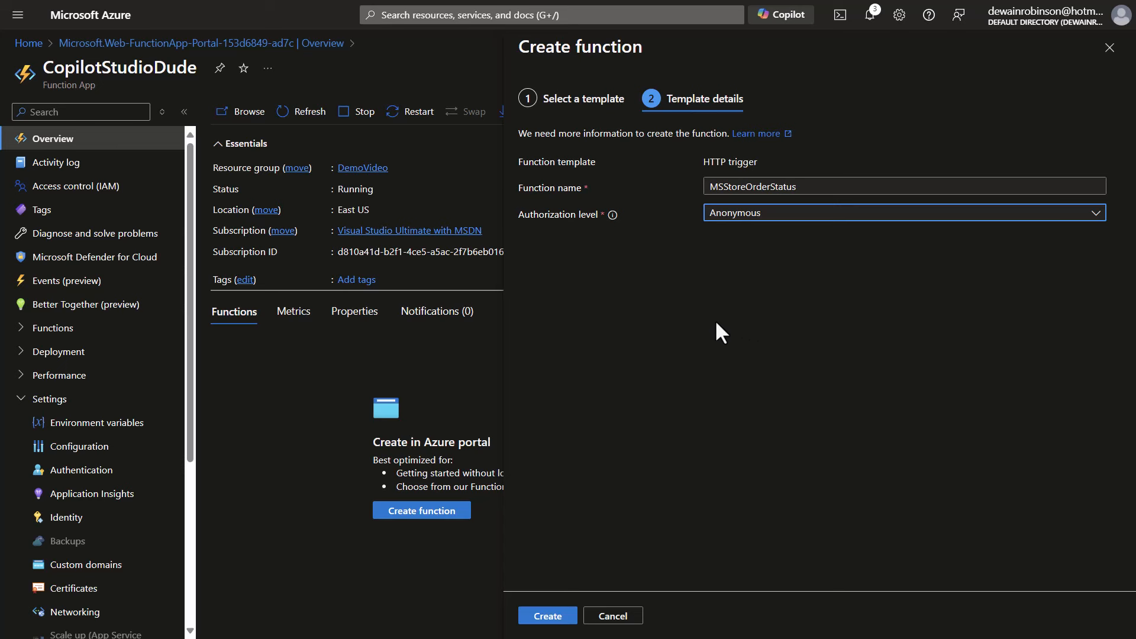
{"action": "left_click", "coordinate": [548, 616]}
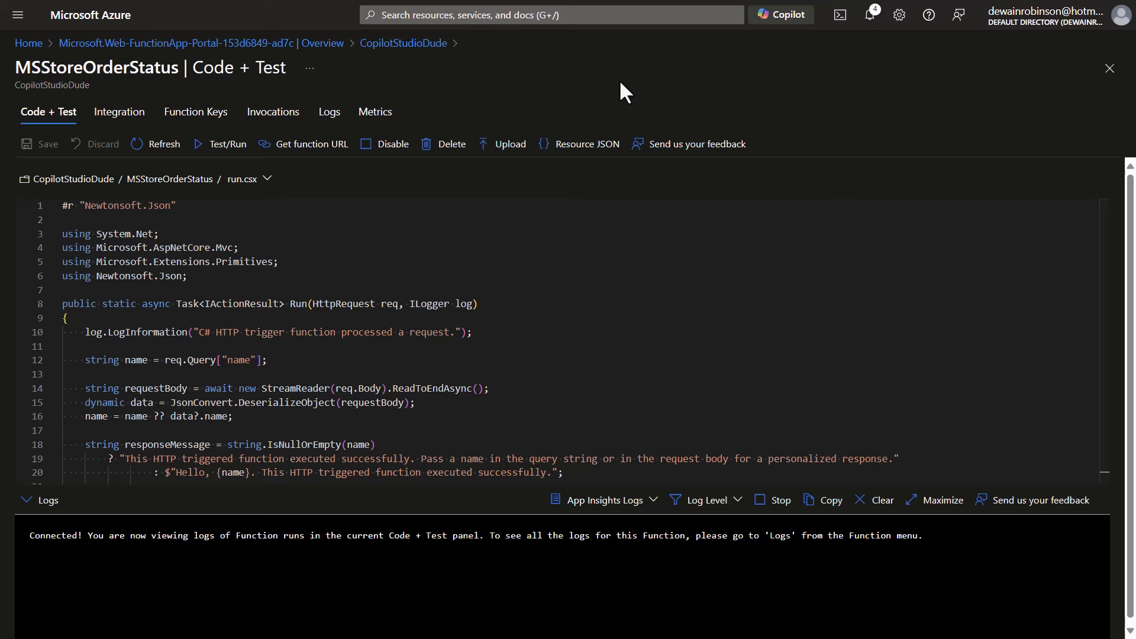
{"action": "mouse_move", "coordinate": [355, 3]}
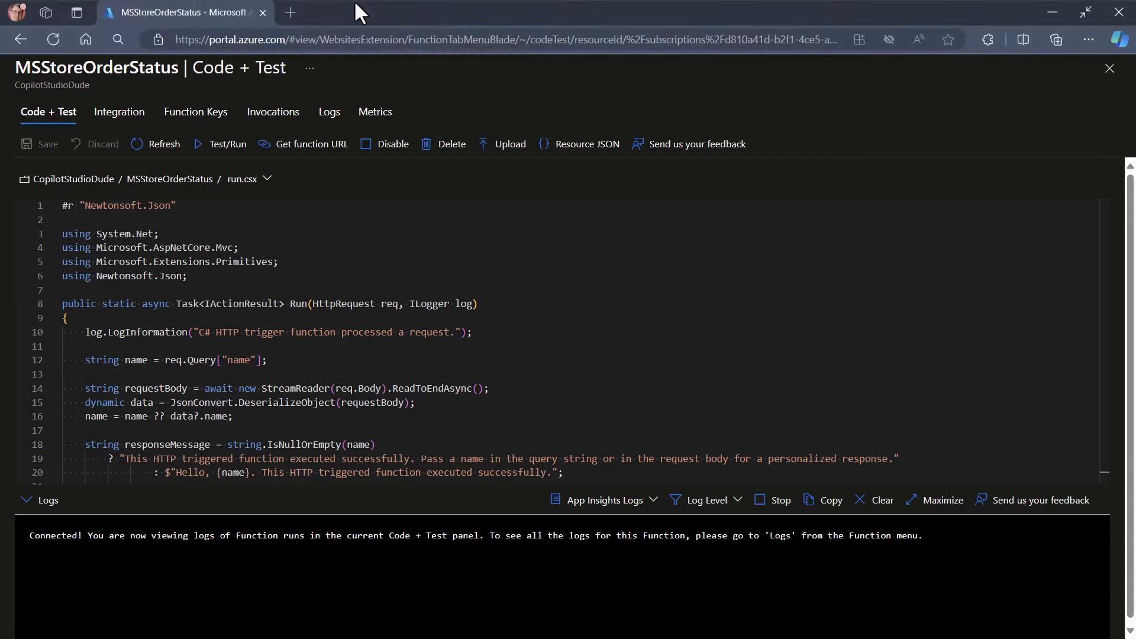
{"action": "left_click", "coordinate": [291, 13]}
{"action": "left_click", "coordinate": [299, 39]}
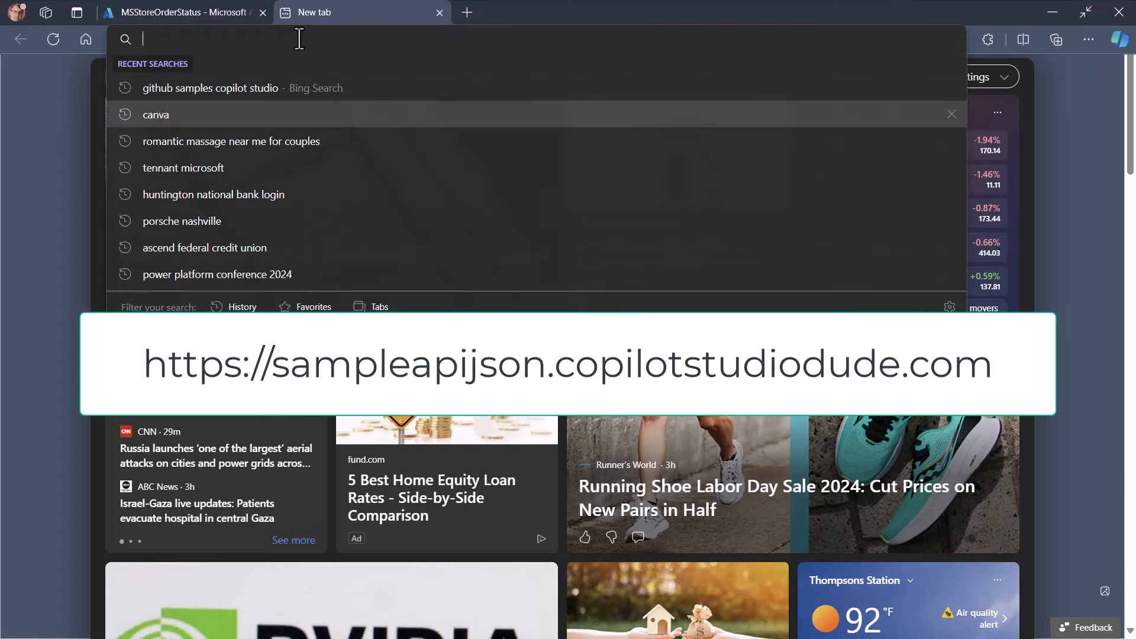
{"action": "type", "text": "https://sampleapijson.copilotstudiodude.com/"}
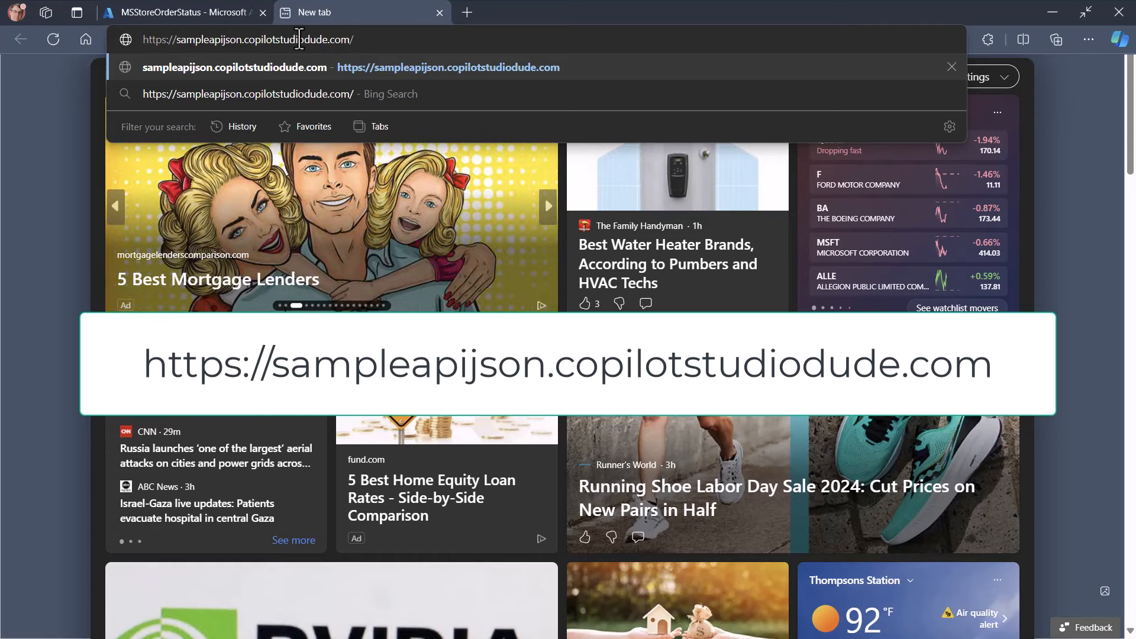
{"action": "key", "text": "Return"}
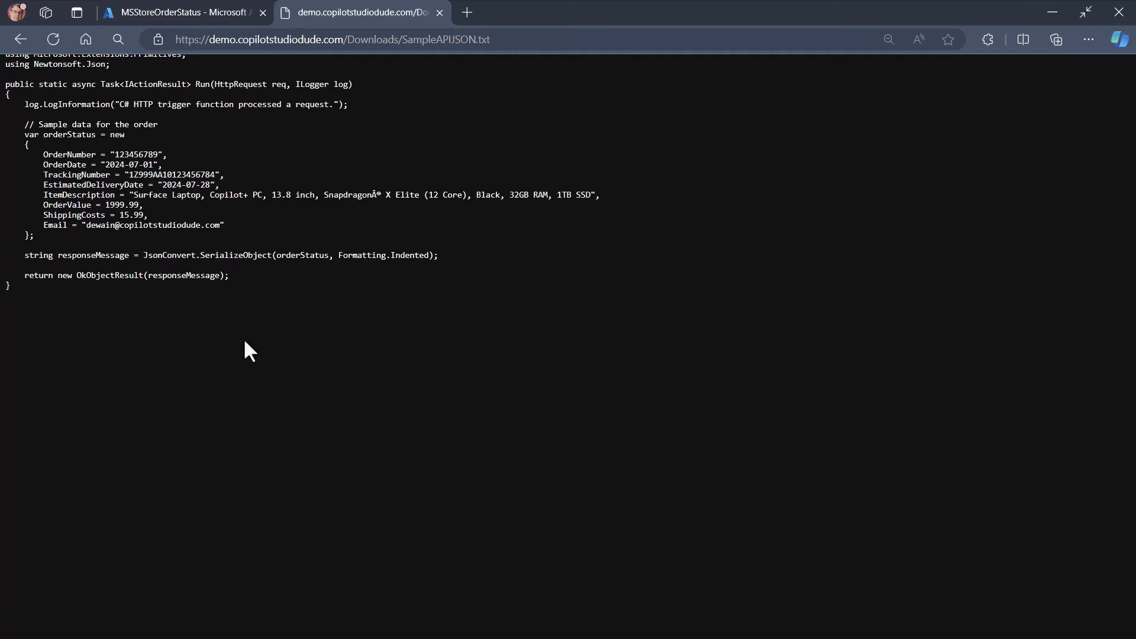
Copy the entire sample C# function code from the SampleAPIJSON.txt page
{"action": "left_click_drag", "start_coordinate": [19, 287], "coordinate": [6, 12]}
{"action": "key", "text": "ctrl+c"}
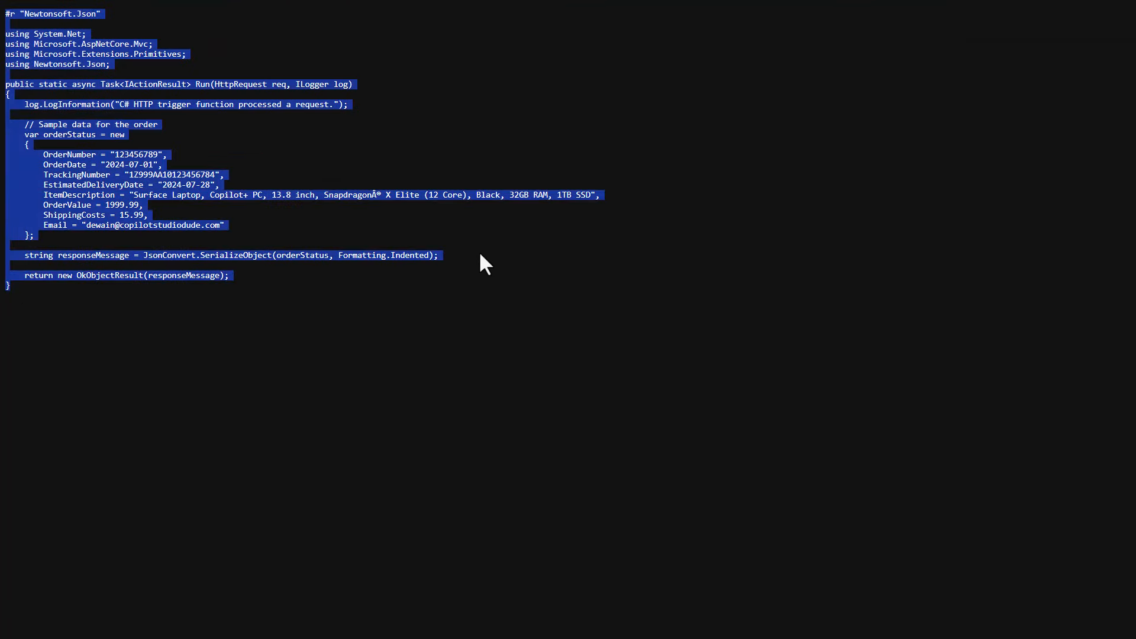
{"action": "right_click", "coordinate": [76, 51]}
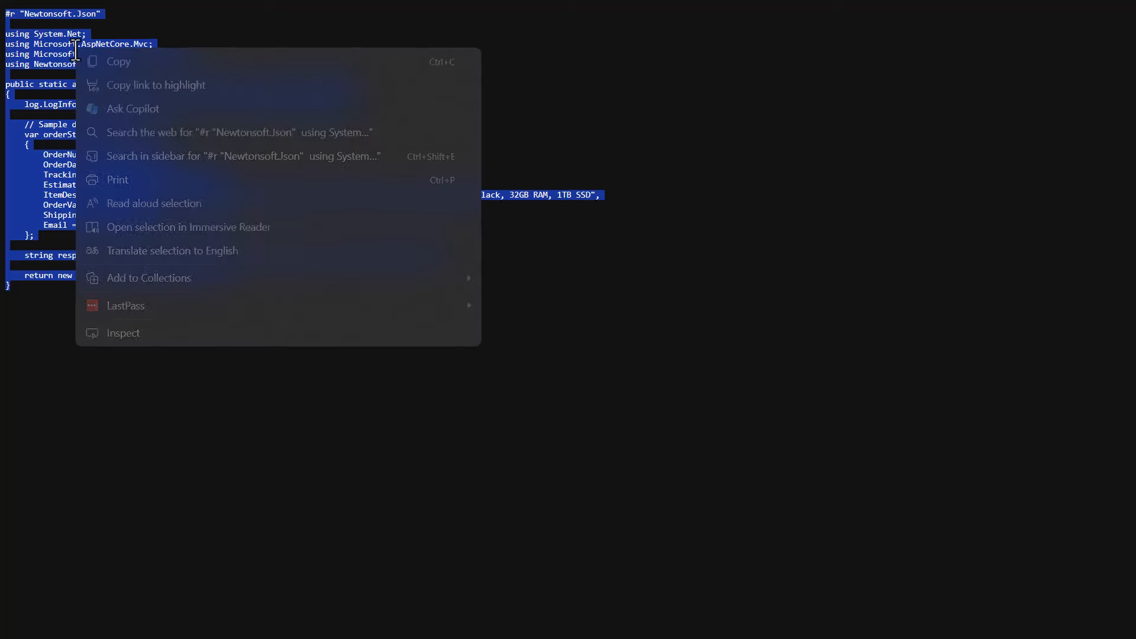
{"action": "left_click", "coordinate": [125, 59]}
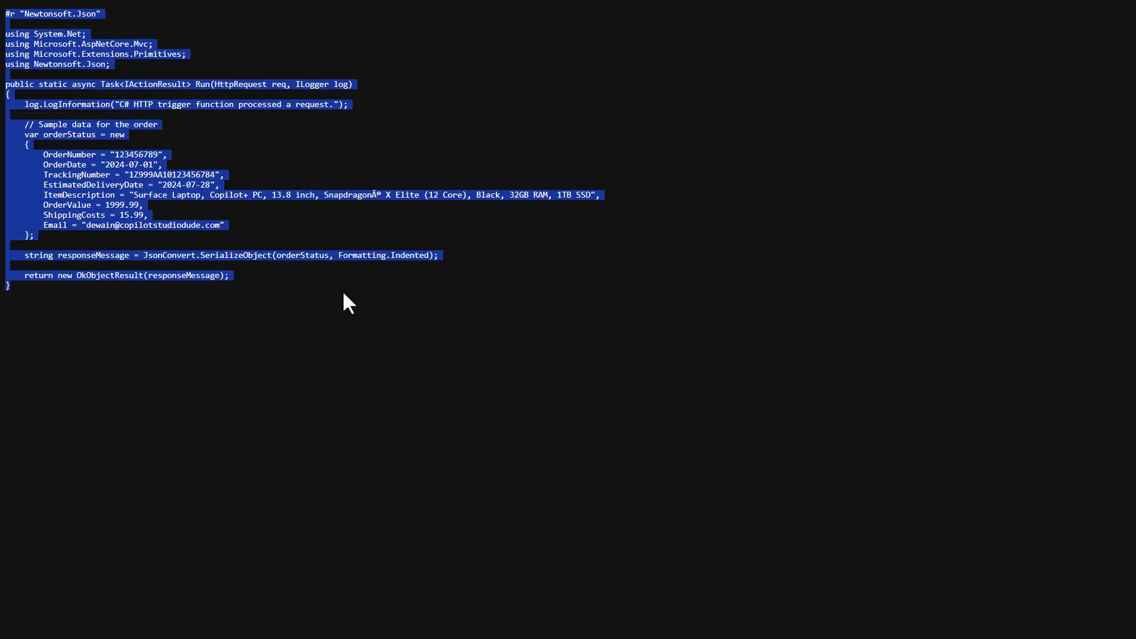
Replace all the default code in MSStoreOrderStatus's run.csx in the Azure portal with the copied sample code
{"action": "mouse_move", "coordinate": [294, 3]}
{"action": "left_click", "coordinate": [220, 12]}
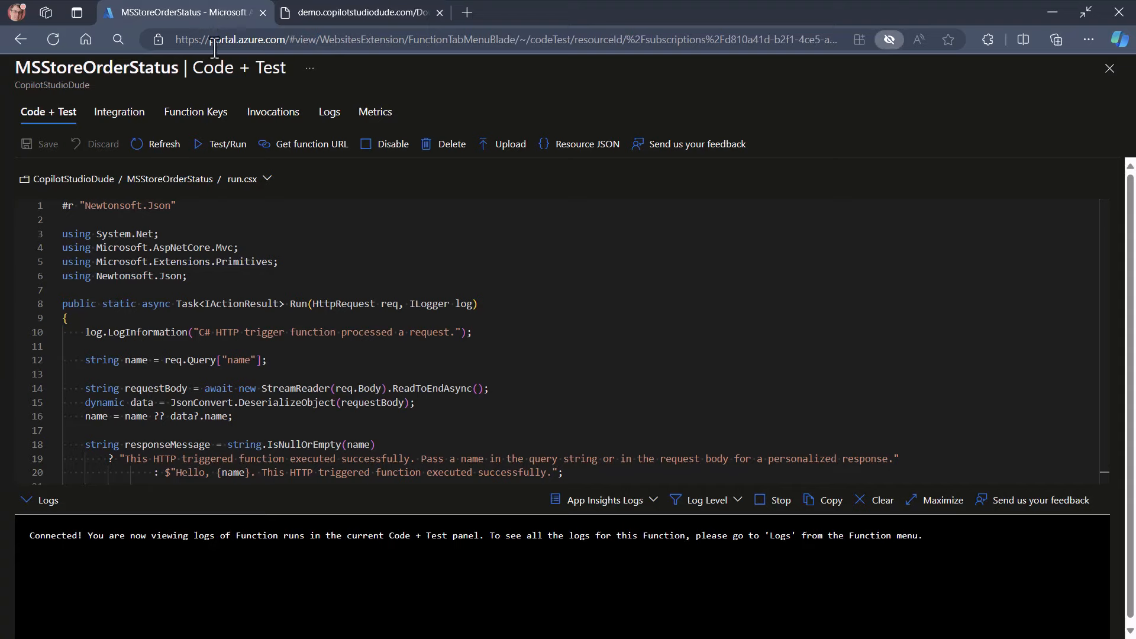
{"action": "left_click", "coordinate": [65, 206]}
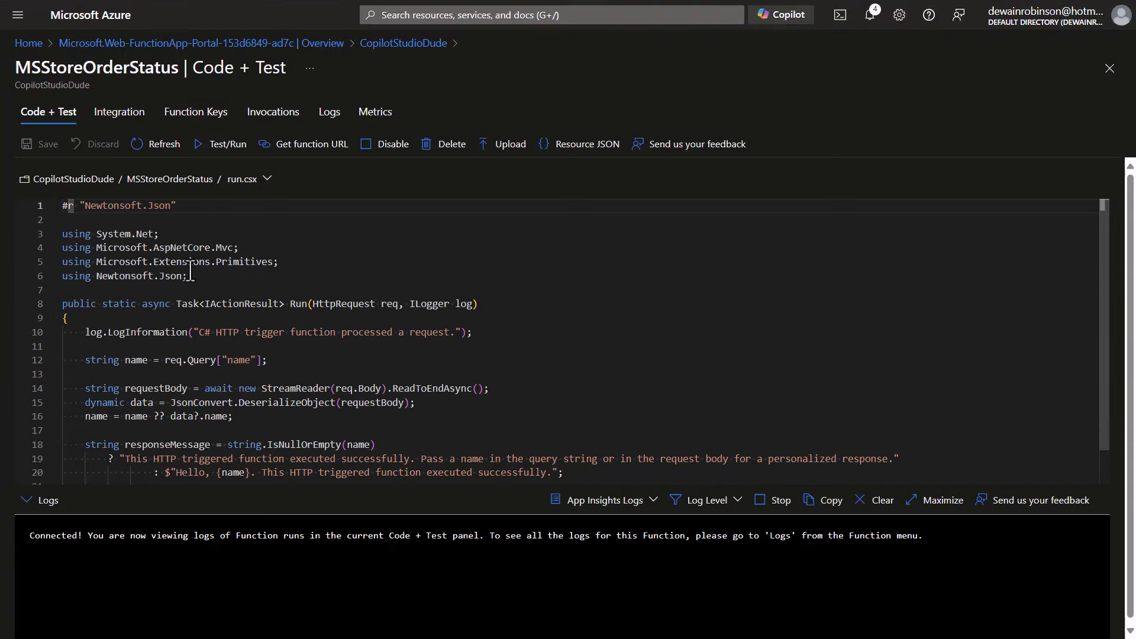
{"action": "key", "text": "ctrl+a"}
{"action": "key", "text": "BackSpace"}
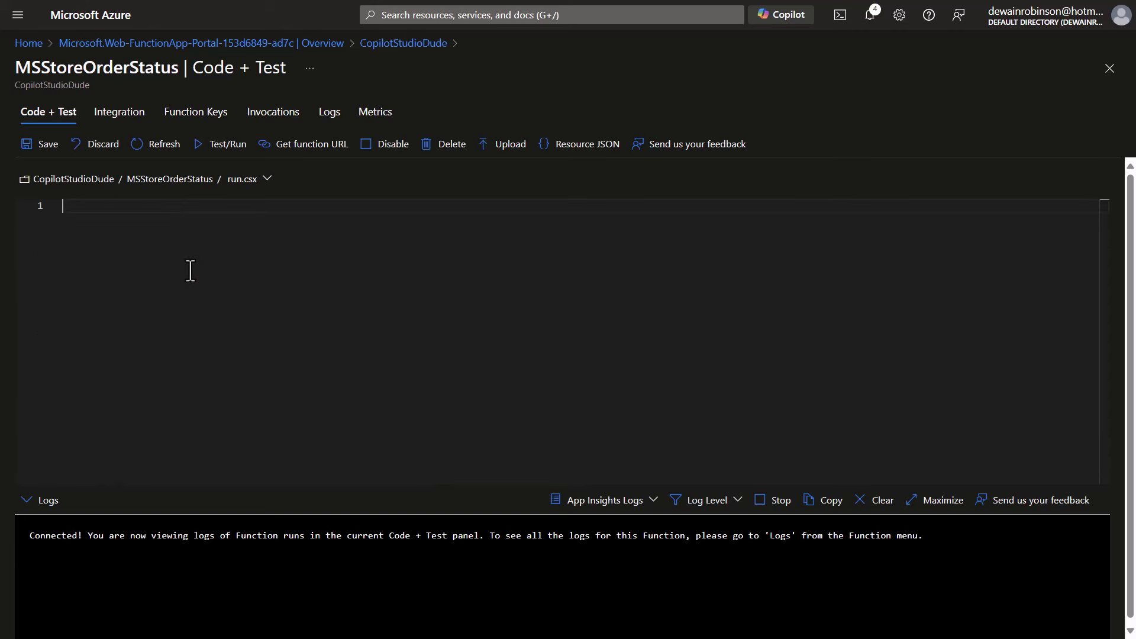
{"action": "key", "text": "ctrl+v"}
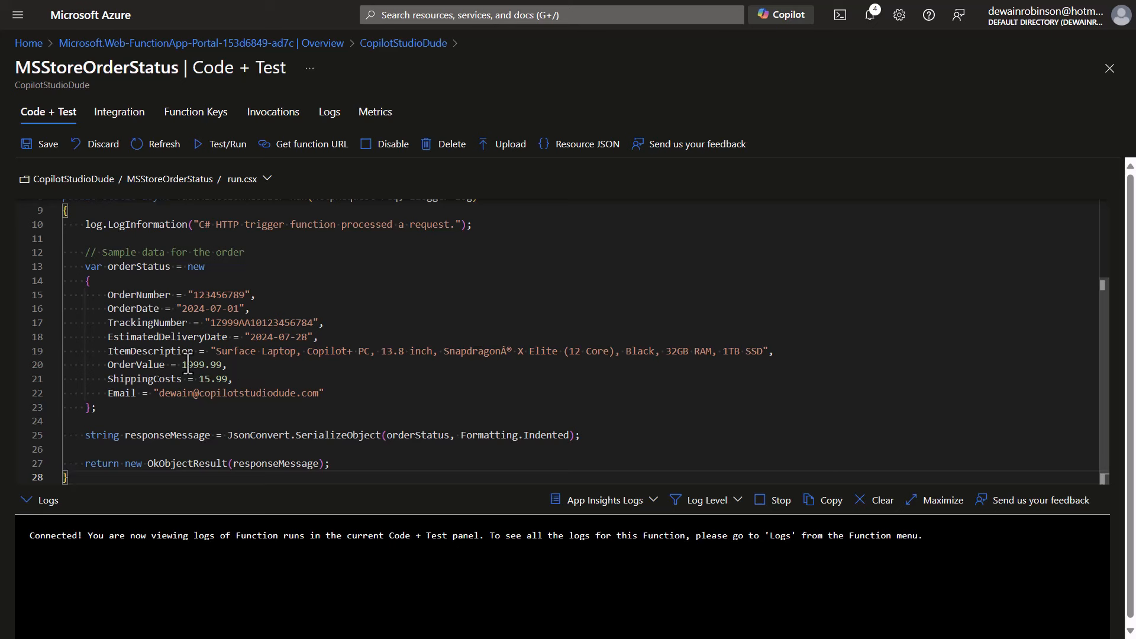
Change the OrderValue in the sample order data to 1499.99
{"action": "left_click_drag", "start_coordinate": [183, 365], "coordinate": [223, 365]}
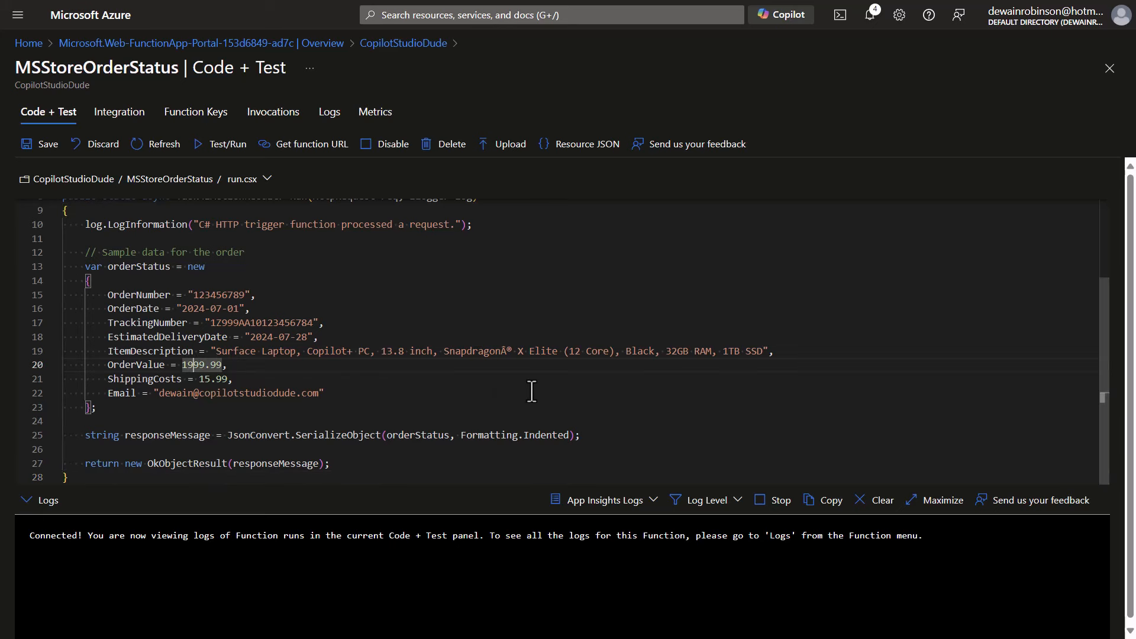
{"action": "key", "text": "shift+Left"}
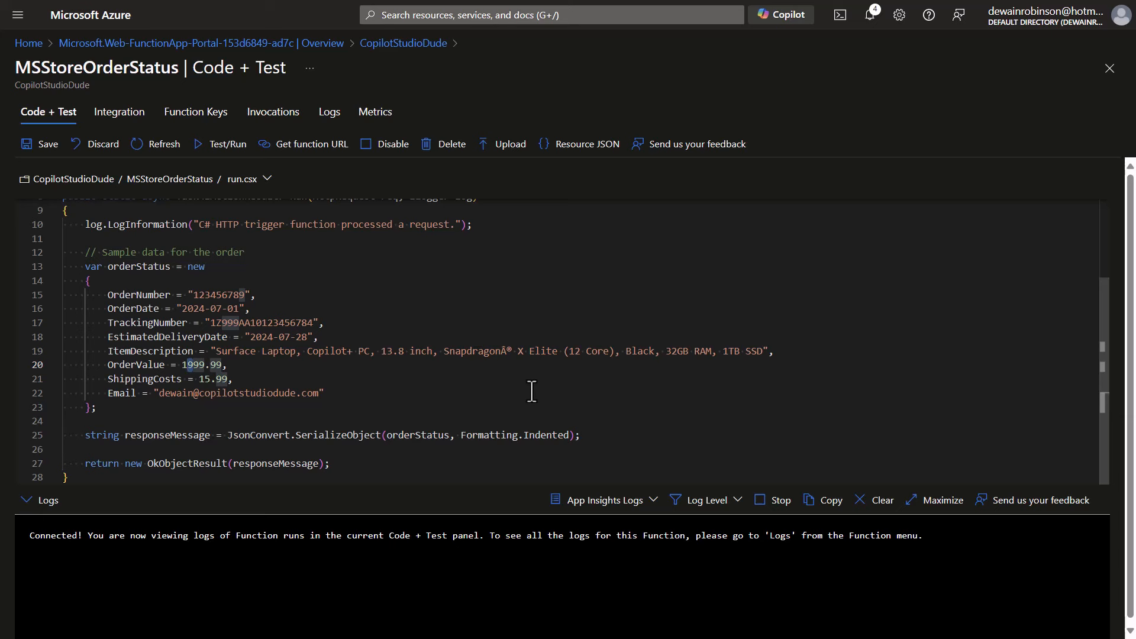
{"action": "type", "text": "4"}
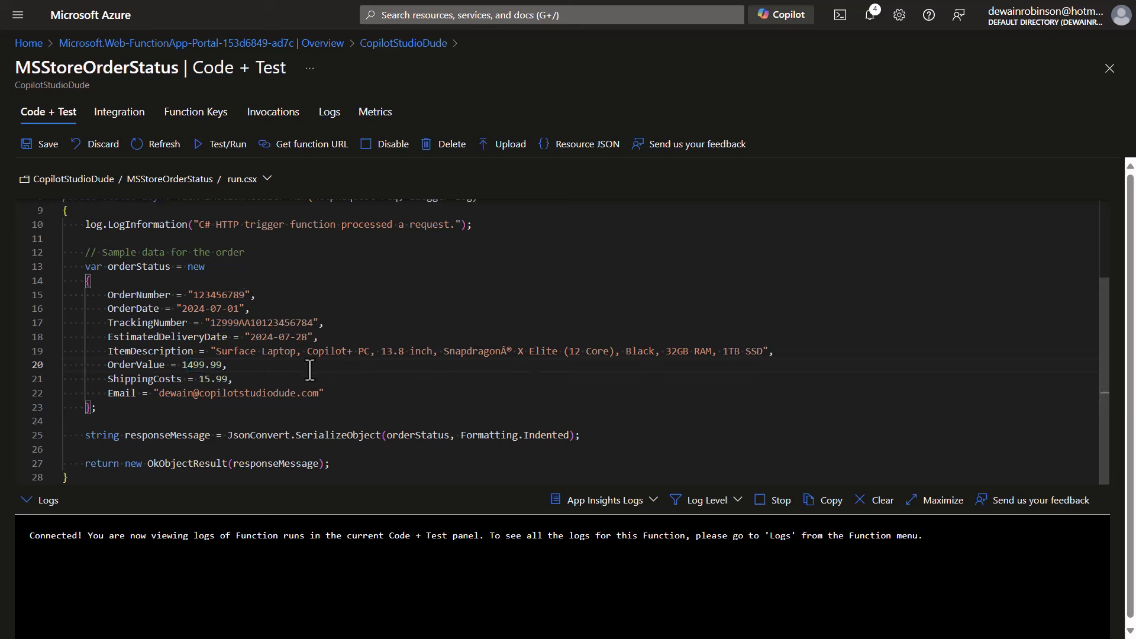
Add a ShippingZip = "31211" field after ShippingCosts in the sample order data and save the function code
{"action": "left_click", "coordinate": [245, 377]}
{"action": "key", "text": "Return"}
{"action": "type", "text": "Shipping"}
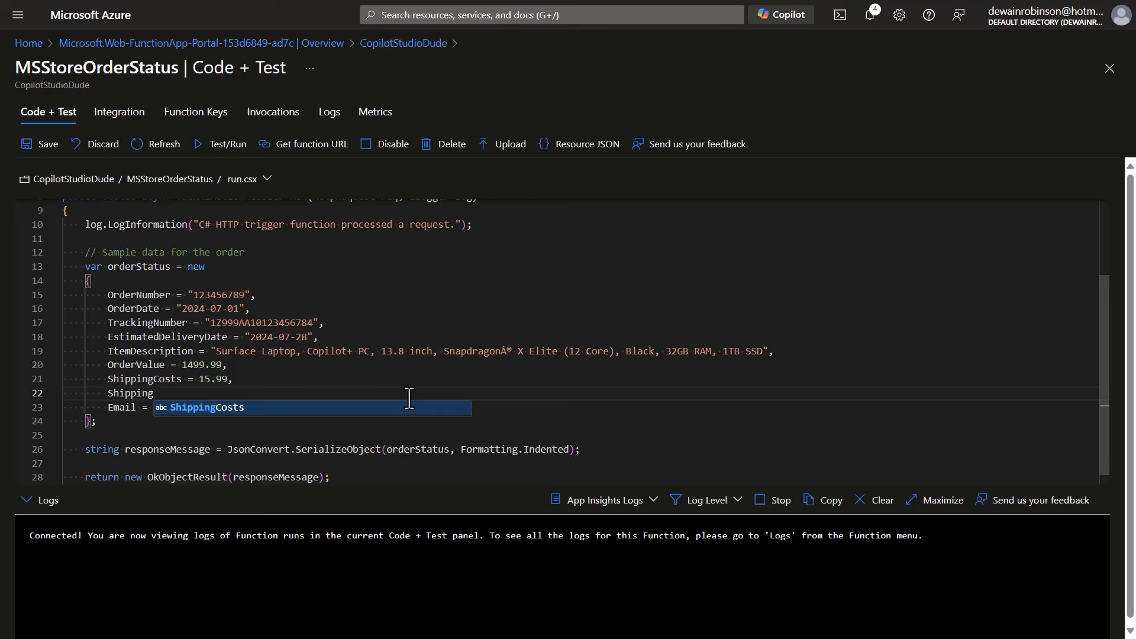
{"action": "key", "text": "Escape"}
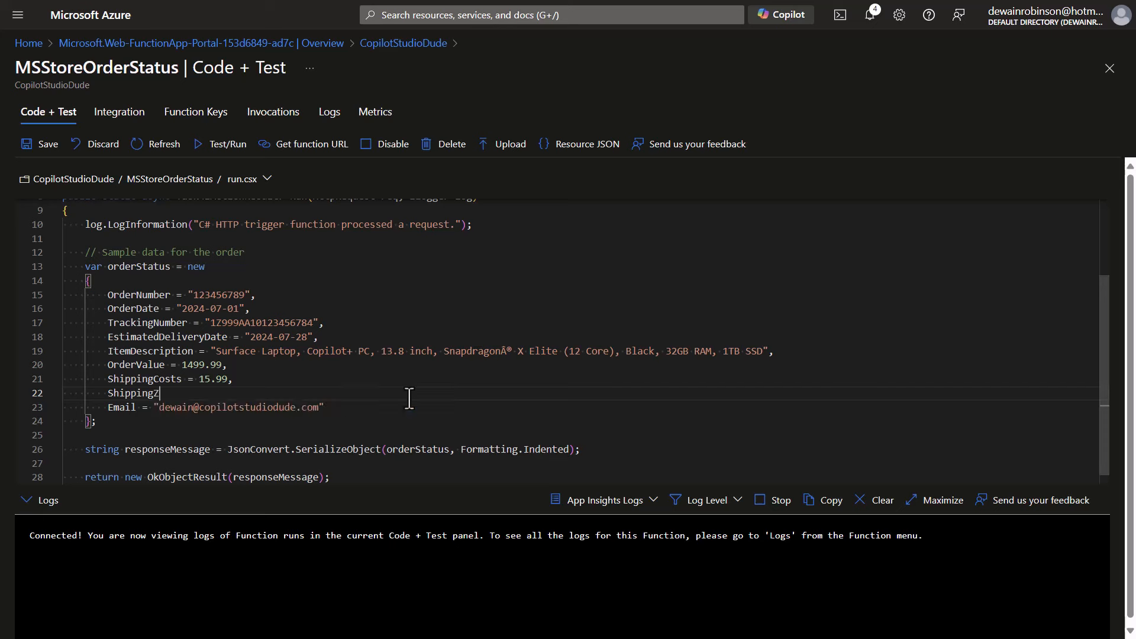
{"action": "type", "text": "Zip = \"31211"}
{"action": "key", "text": "ctrl+s"}
{"action": "type", "text": ","}
{"action": "left_click", "coordinate": [50, 147]}
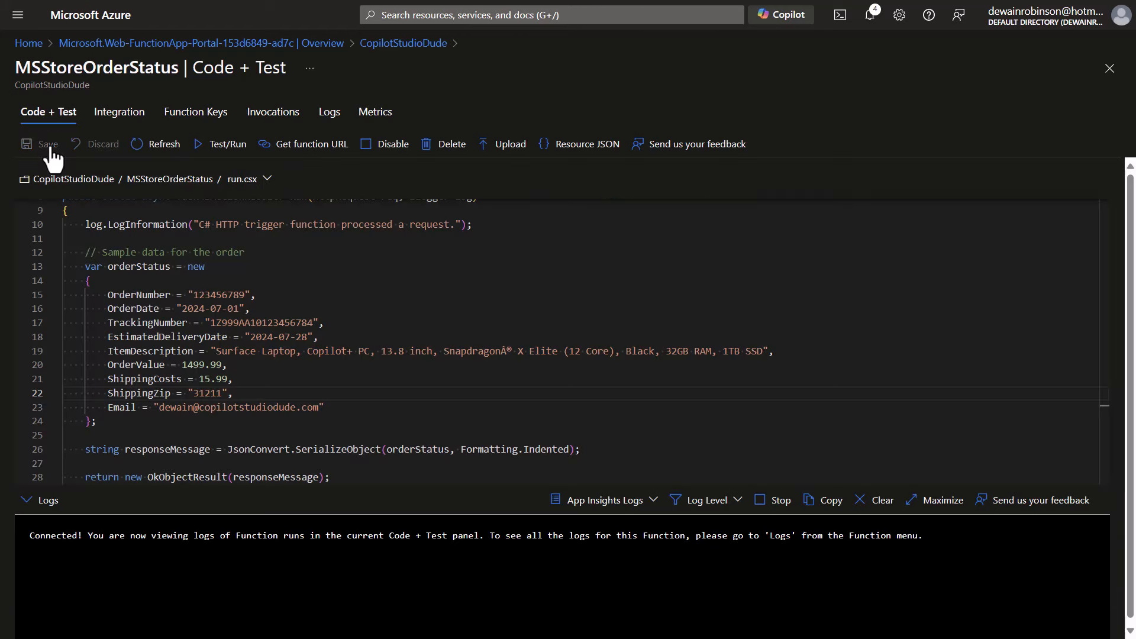
Copy the function's _master (Host key) URL and load it in a new browser tab
{"action": "left_click", "coordinate": [294, 152]}
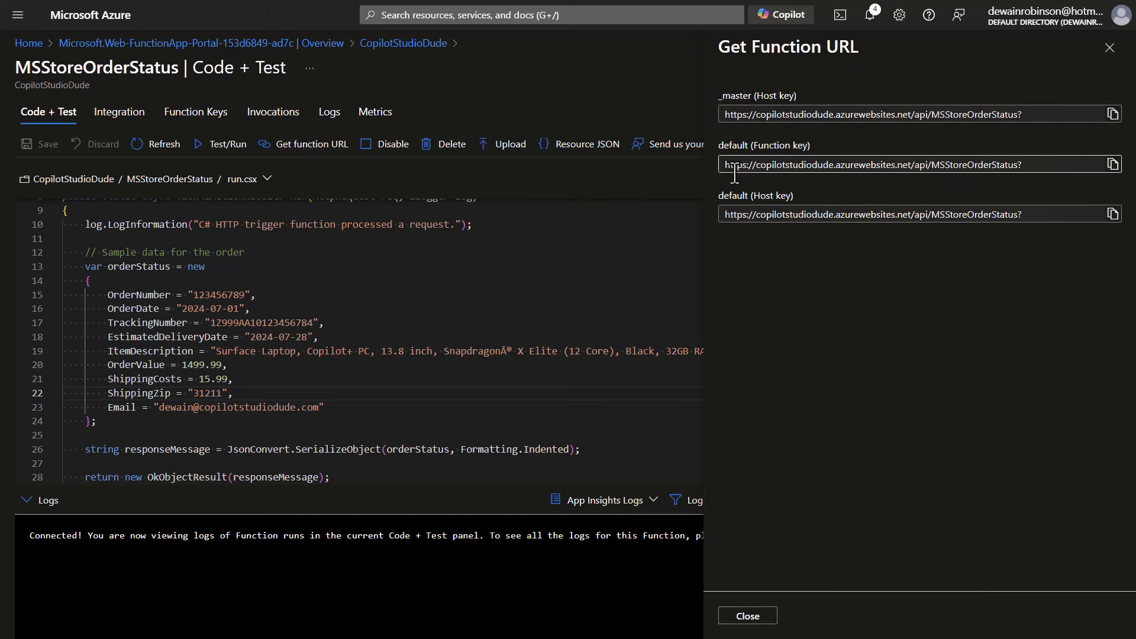
{"action": "left_click", "coordinate": [1113, 115]}
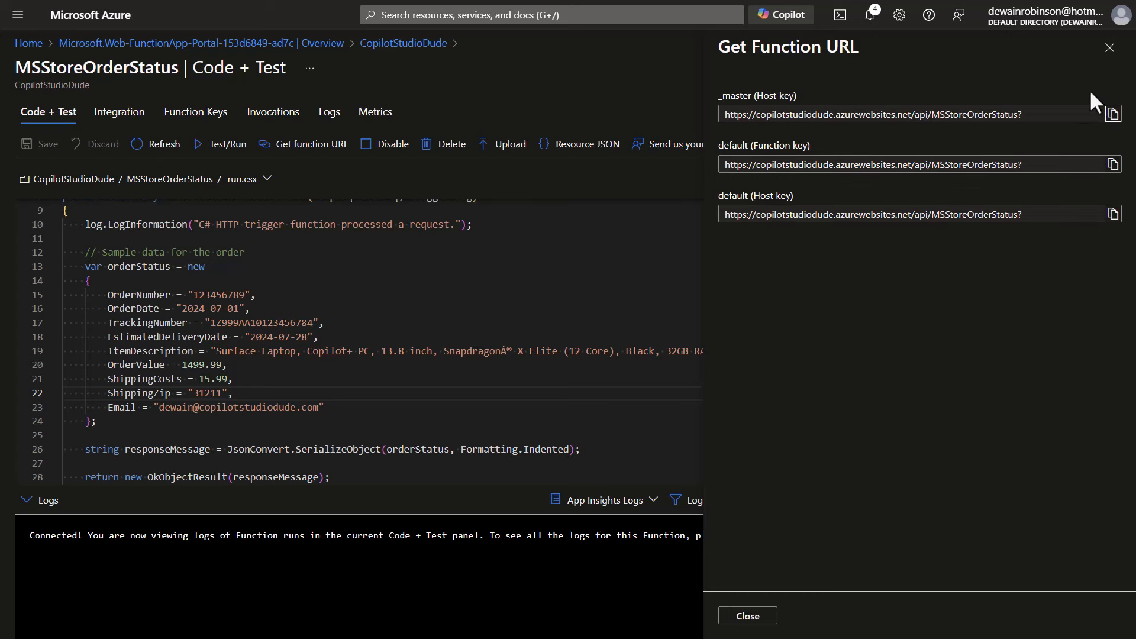
{"action": "mouse_move", "coordinate": [614, 1]}
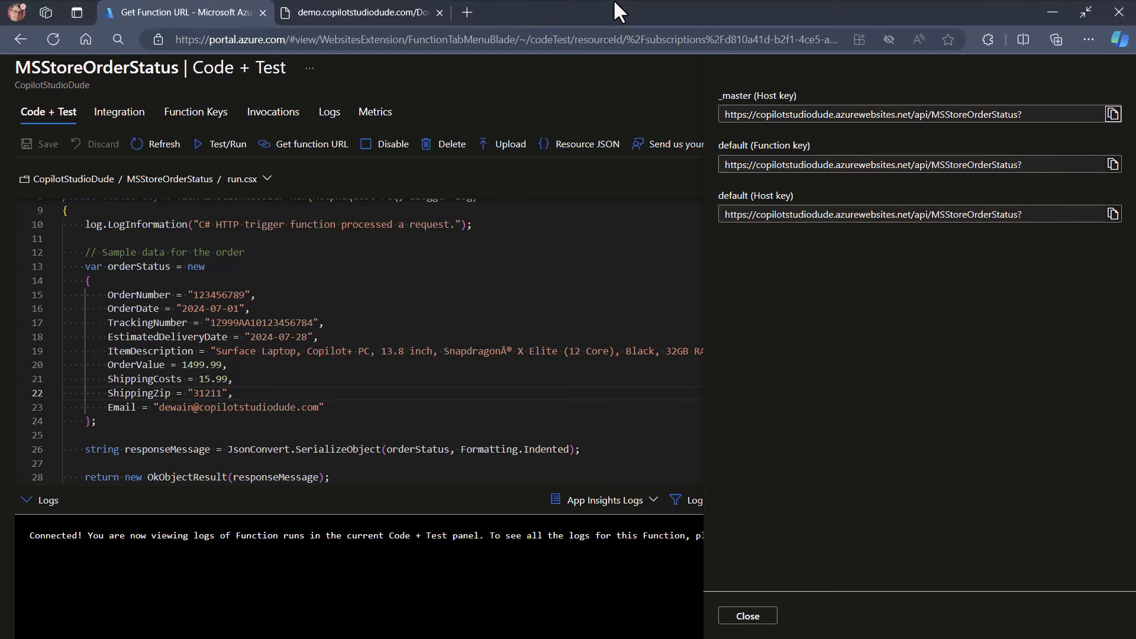
{"action": "left_click", "coordinate": [466, 13]}
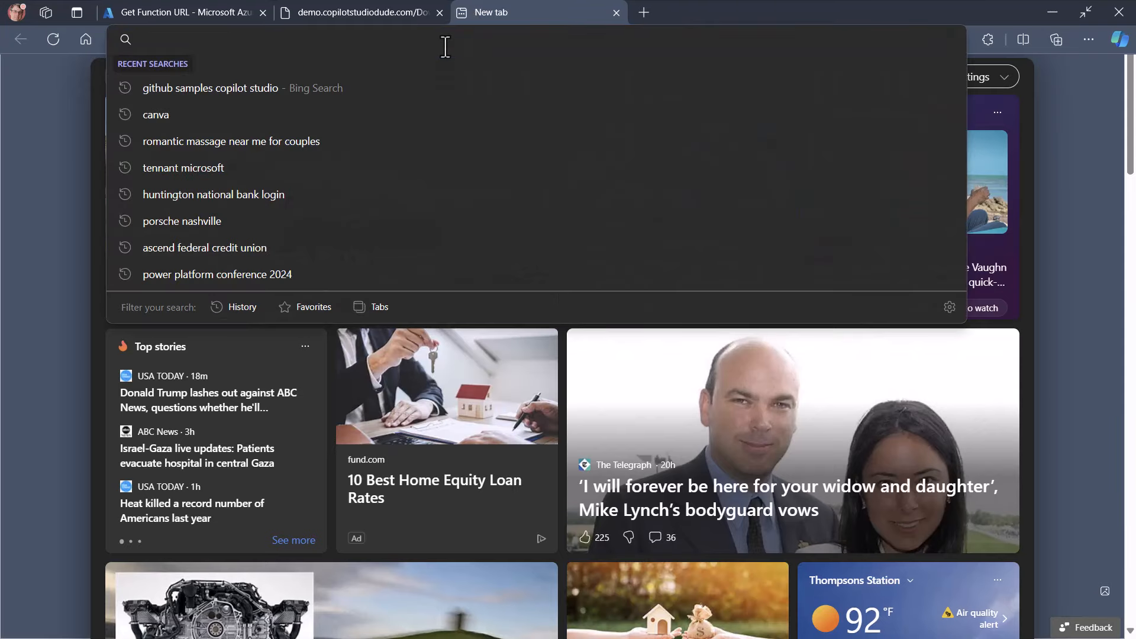
{"action": "key", "text": "ctrl+v"}
{"action": "key", "text": "Return"}
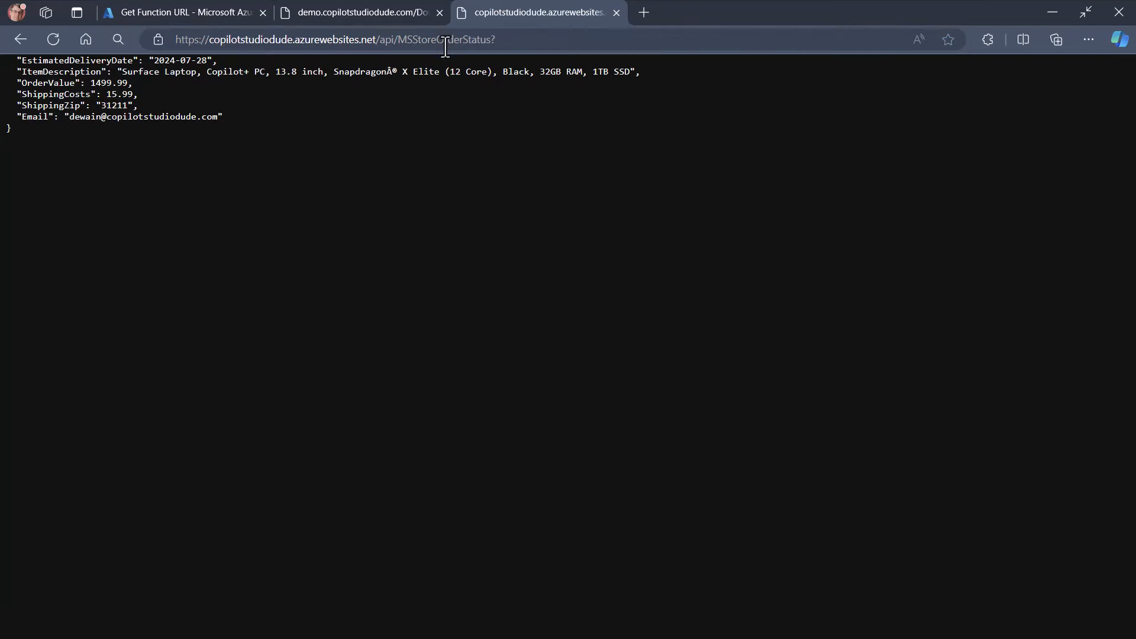
Highlight the order status JSON returned by the function to review its fields
{"action": "double_click", "coordinate": [251, 196]}
{"action": "left_click", "coordinate": [246, 192]}
{"action": "left_click_drag", "start_coordinate": [229, 119], "coordinate": [5, 11]}
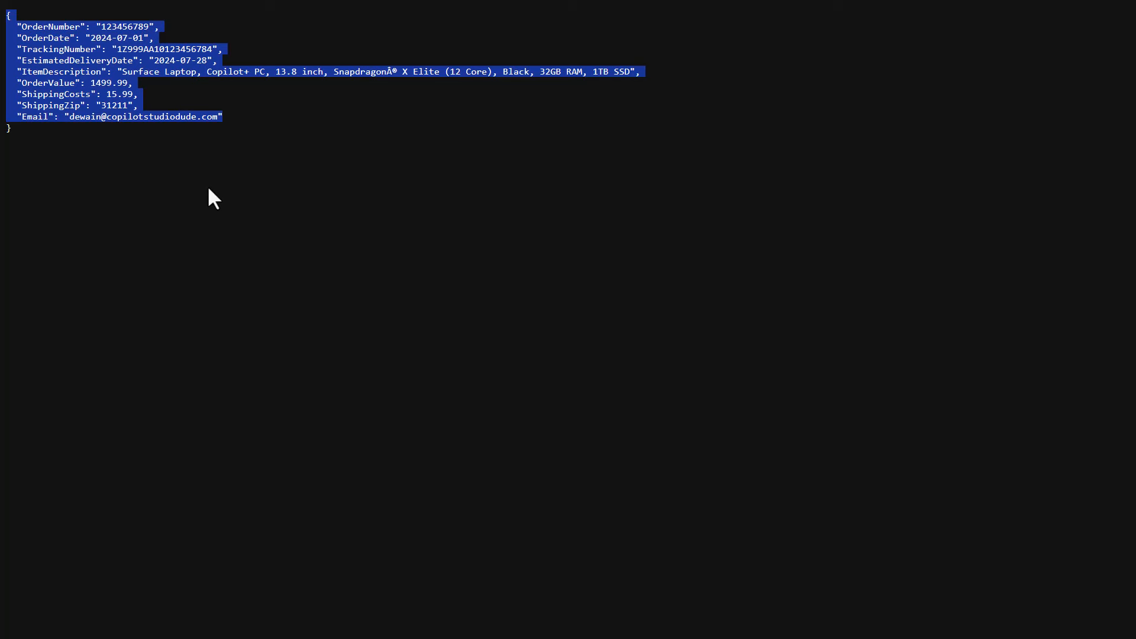
Return to the Azure portal, close the function URL and code views, and go back to the CopilotStudioDude function app overview
{"action": "mouse_move", "coordinate": [271, 6]}
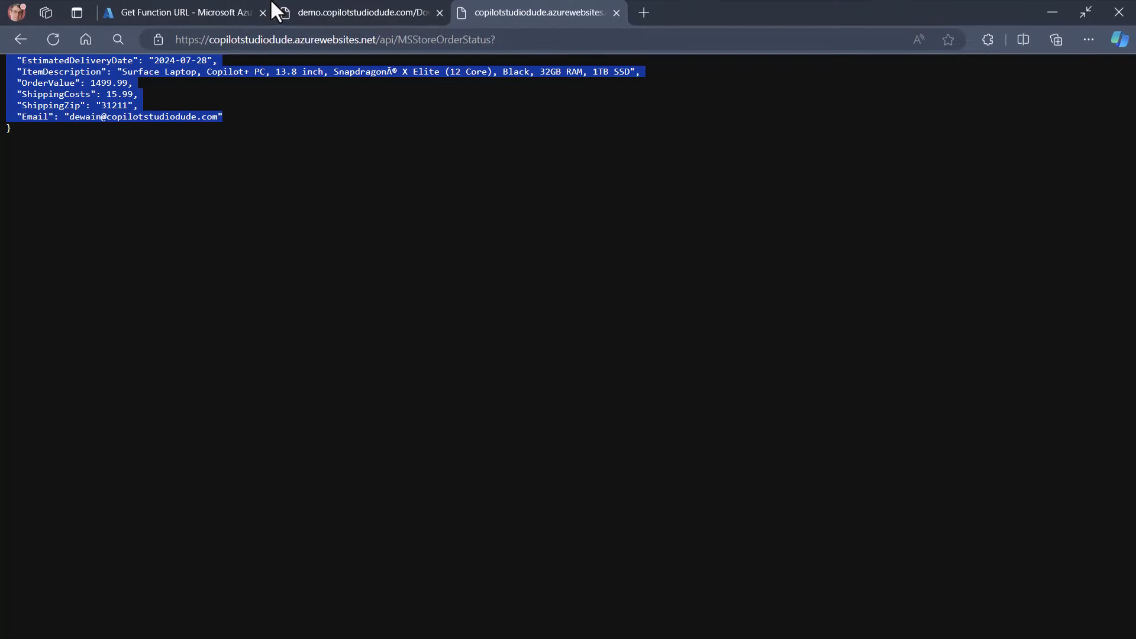
{"action": "left_click", "coordinate": [209, 13]}
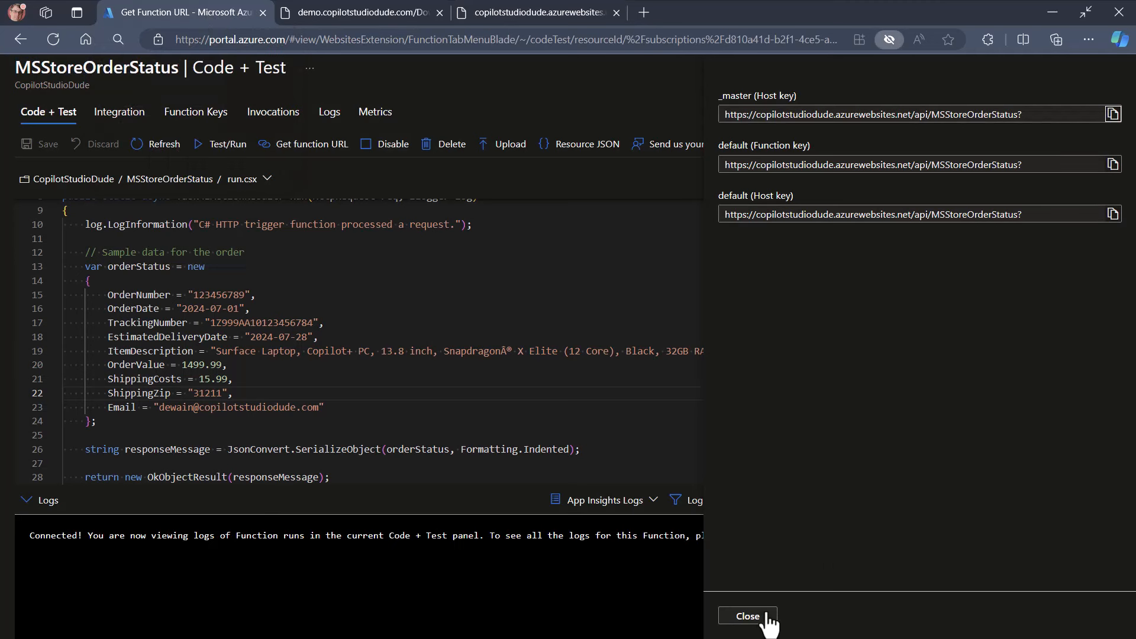
{"action": "left_click", "coordinate": [747, 616]}
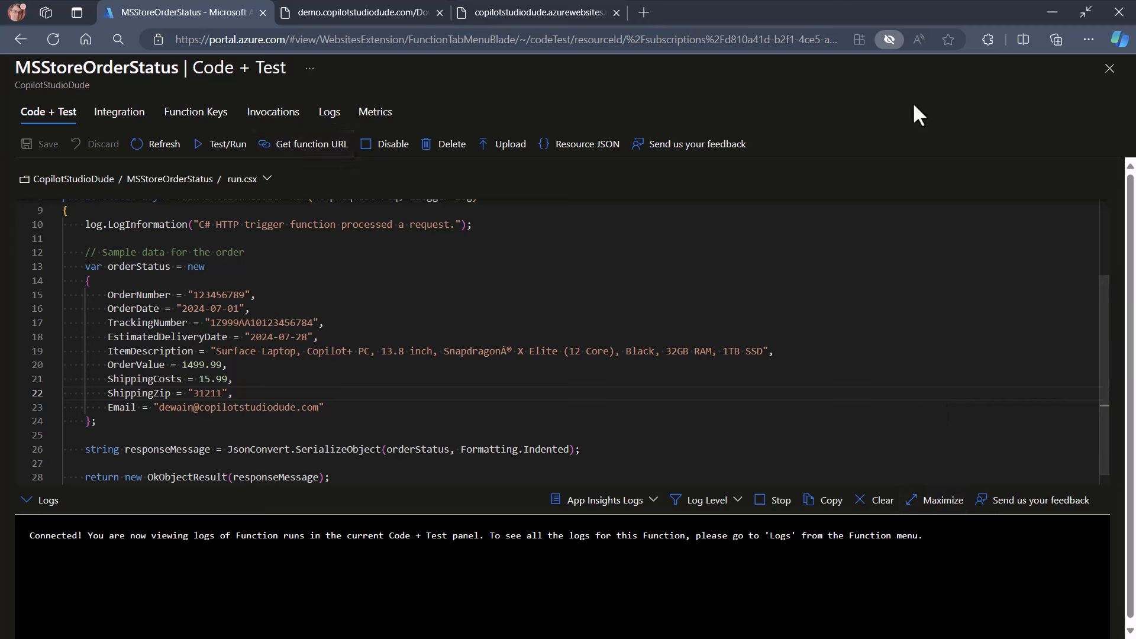
{"action": "key", "text": "F11"}
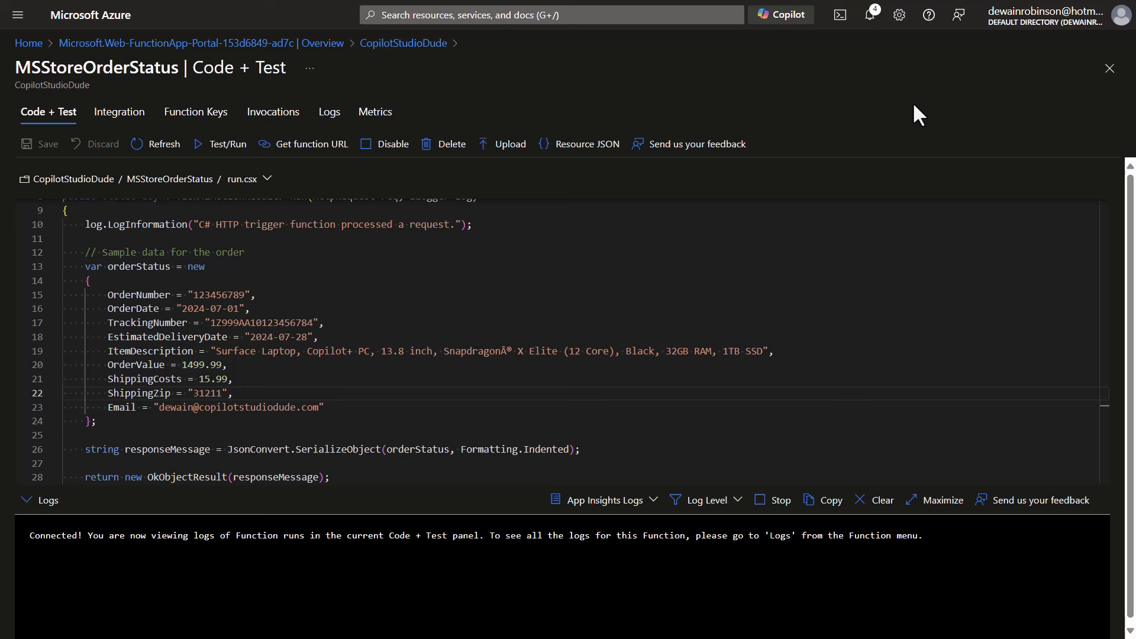
{"action": "left_click", "coordinate": [1109, 70]}
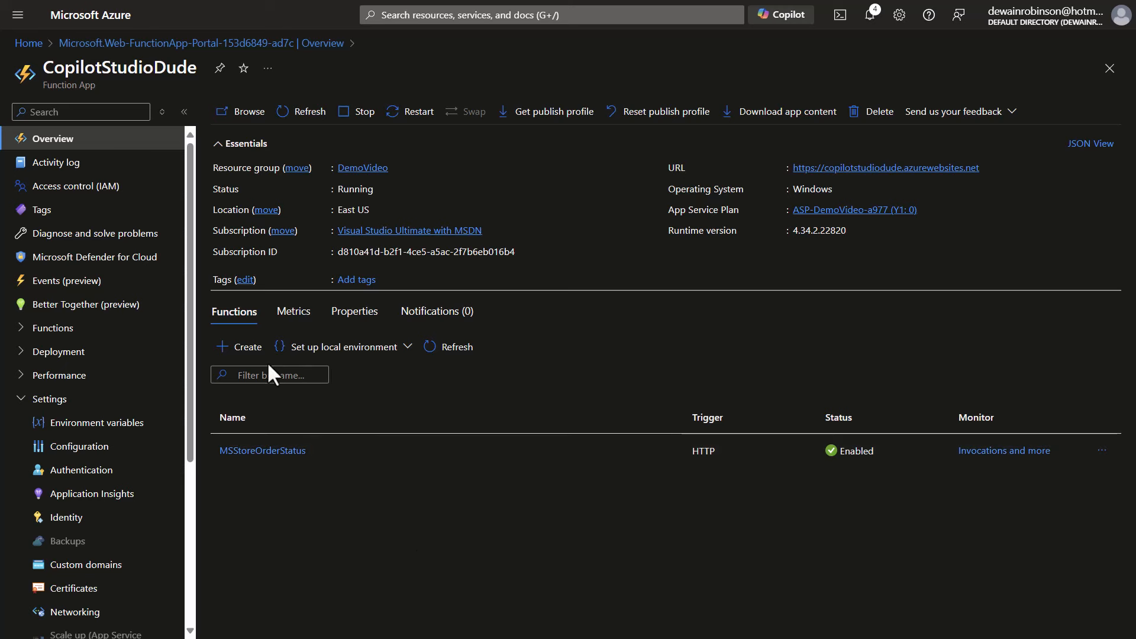
{"action": "left_click", "coordinate": [242, 354]}
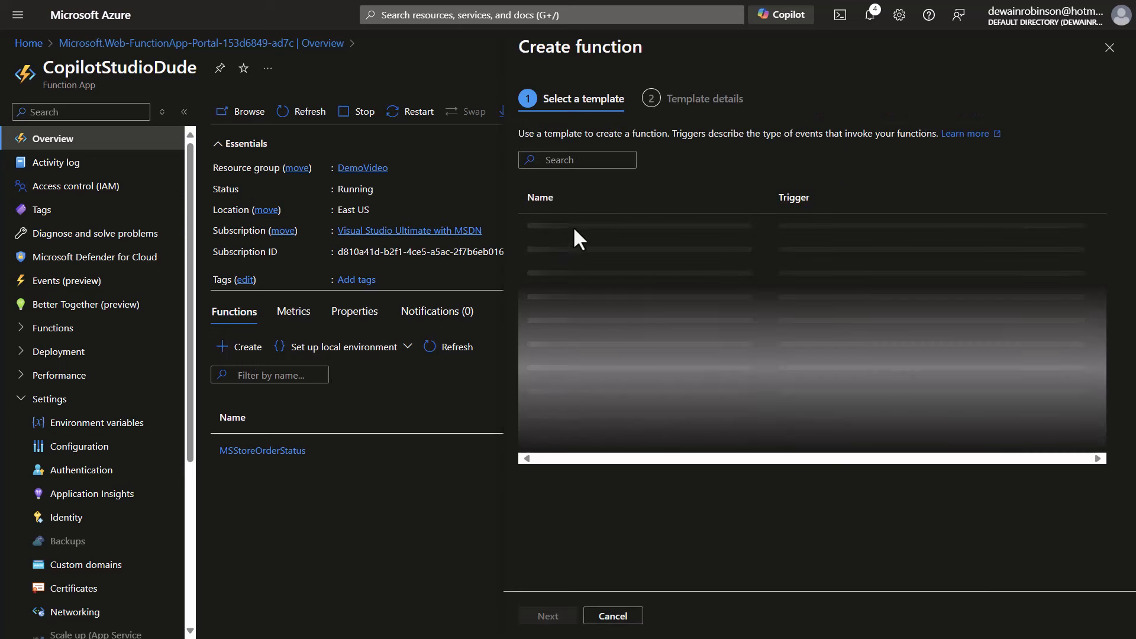
{"action": "left_click", "coordinate": [1110, 48]}
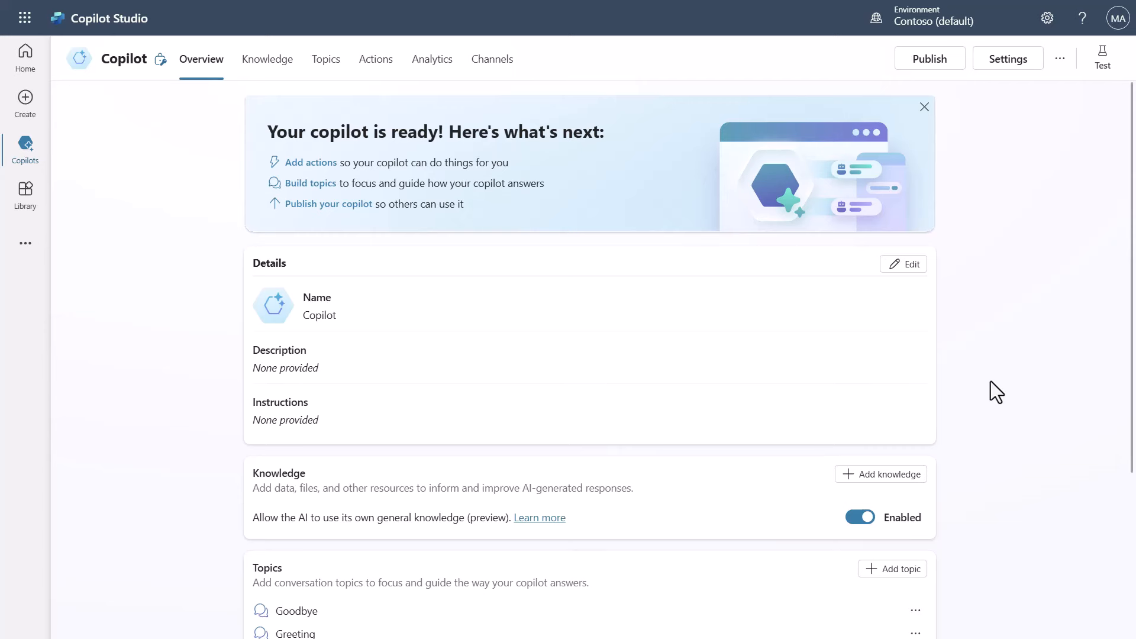
In Copilot Studio, set the copilot's generative AI interaction mode to Generative, save the change, and close the settings
{"action": "left_click", "coordinate": [1007, 61]}
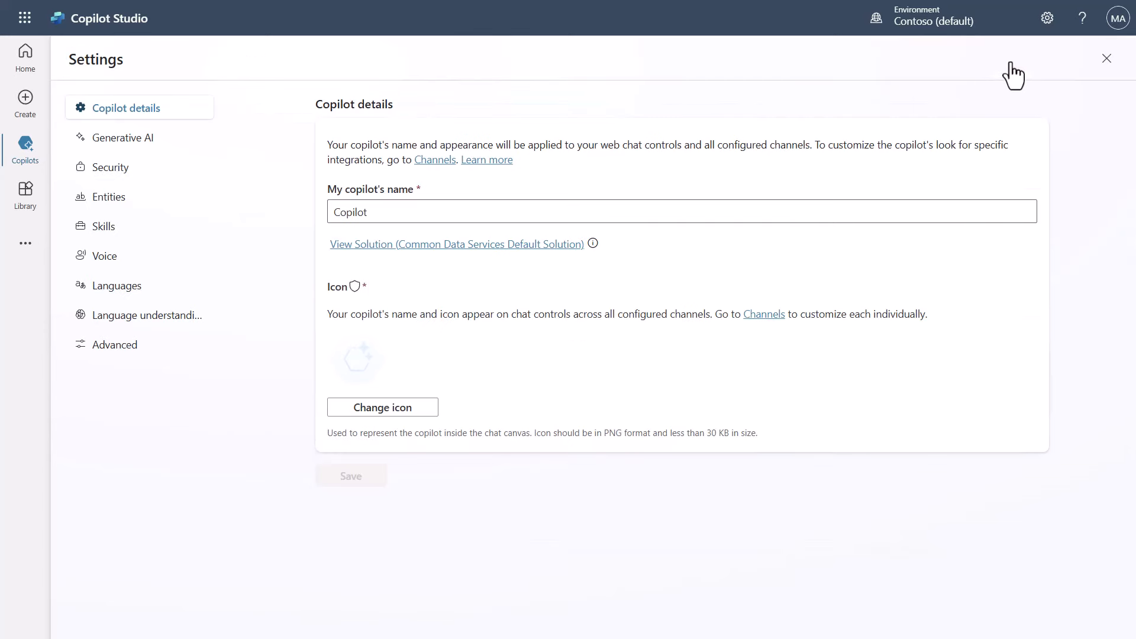
{"action": "left_click", "coordinate": [149, 145]}
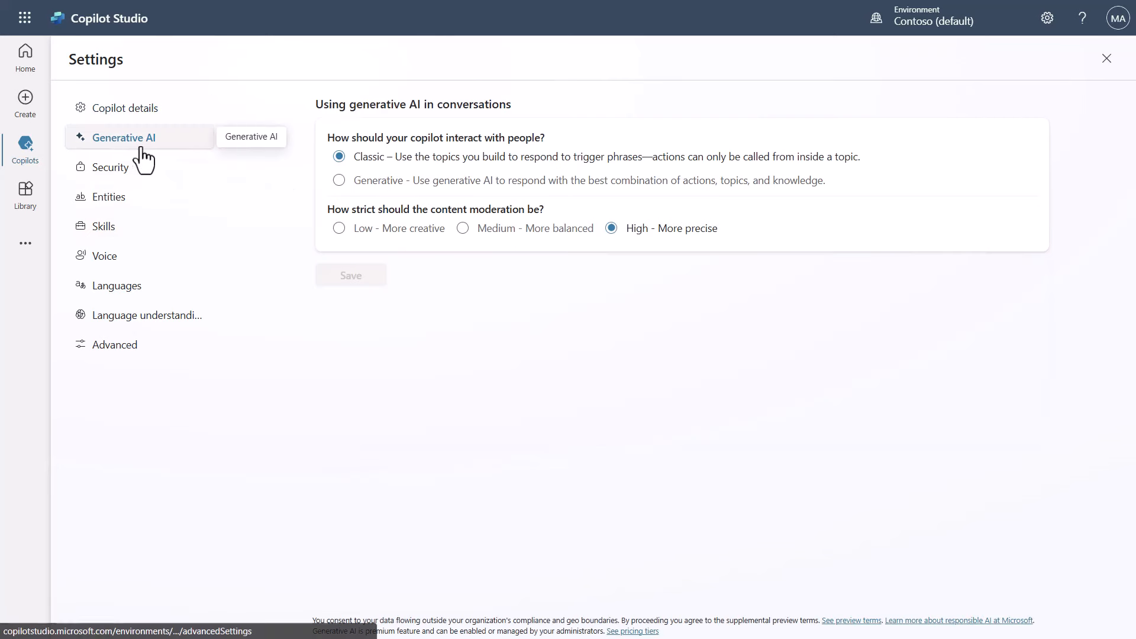
{"action": "left_click", "coordinate": [339, 181]}
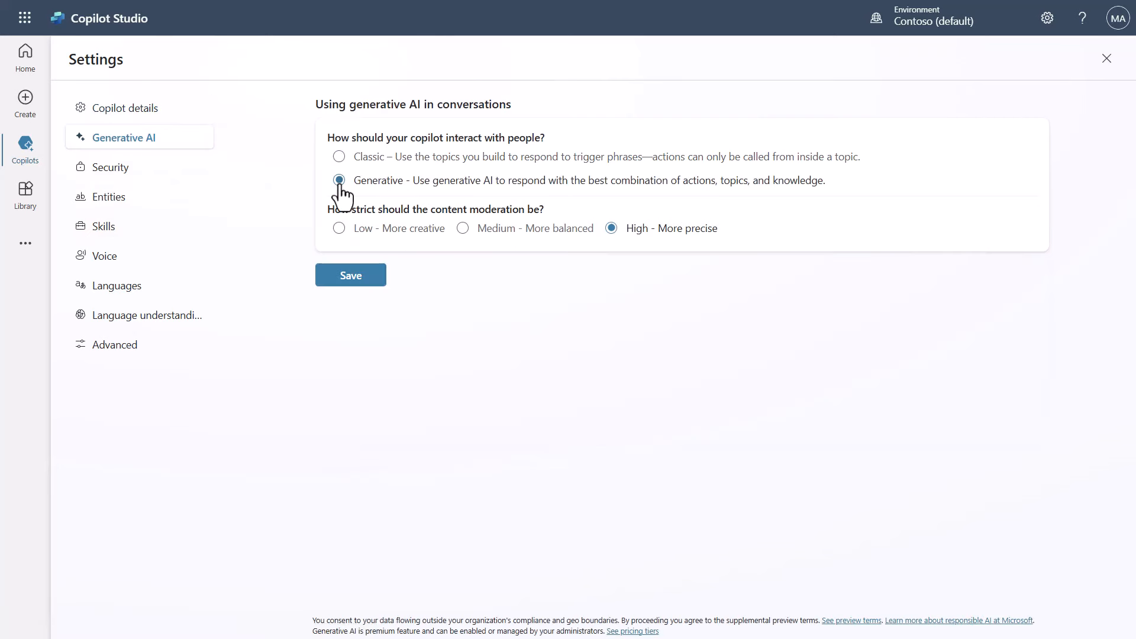
{"action": "left_click", "coordinate": [352, 277]}
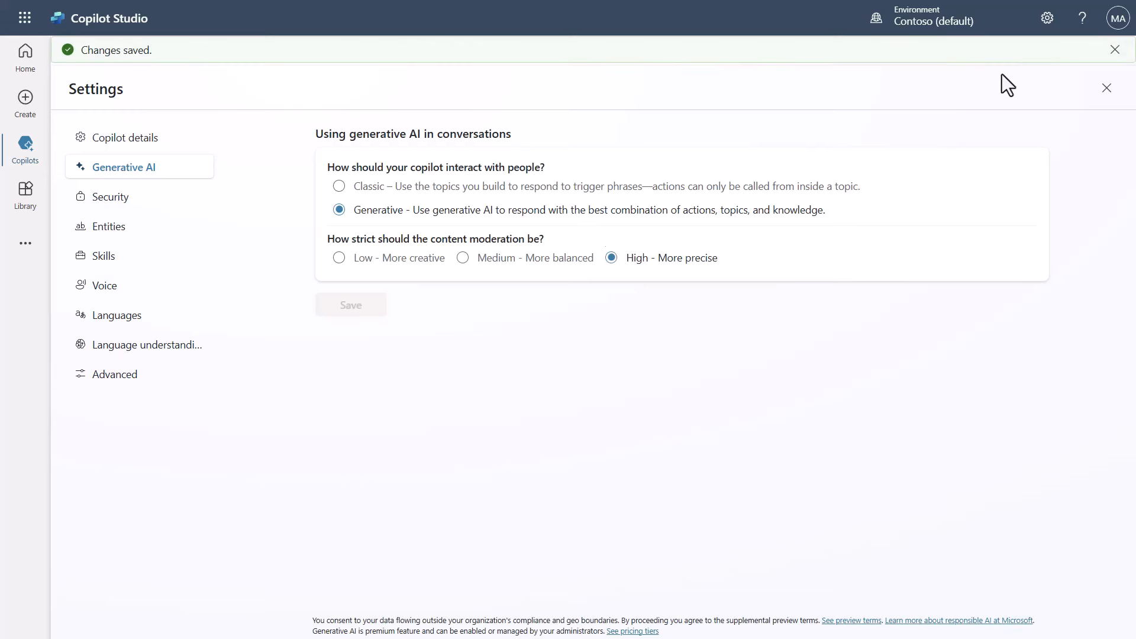
{"action": "left_click", "coordinate": [1114, 50]}
{"action": "left_click", "coordinate": [1106, 62]}
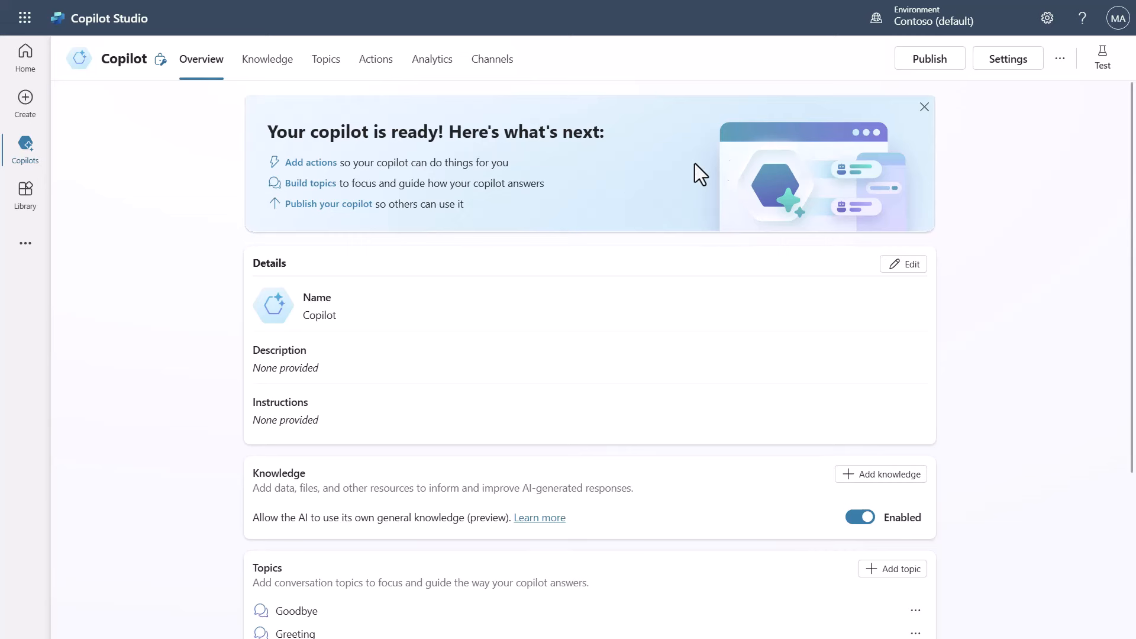
Switch to Power Apps Solutions through the copilot's export option
{"action": "left_click", "coordinate": [1060, 59]}
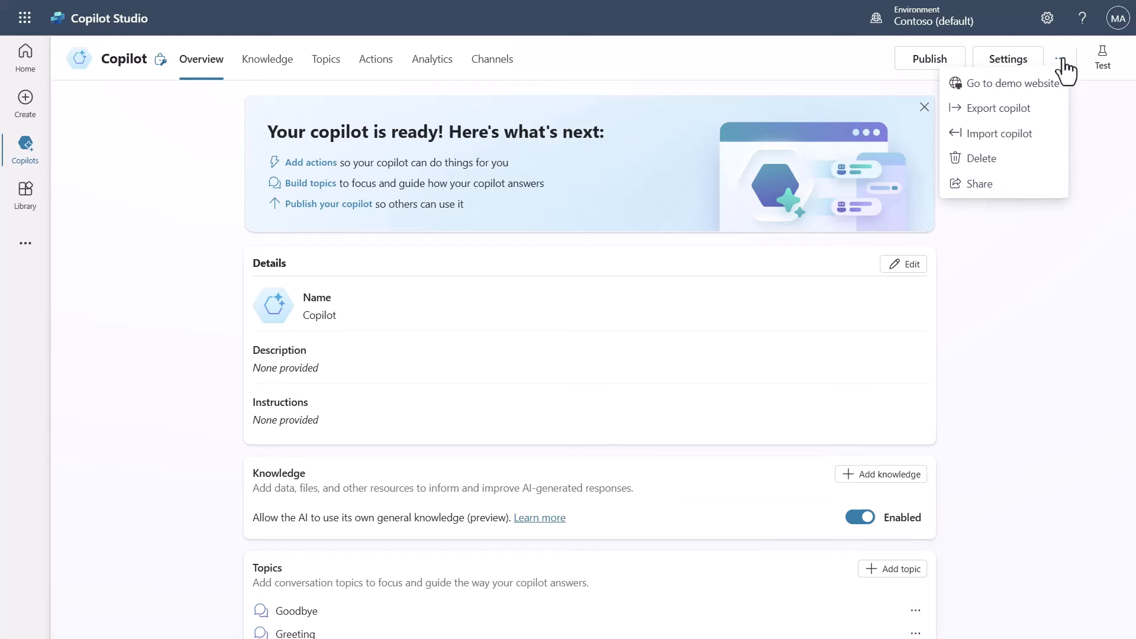
{"action": "left_click", "coordinate": [996, 109]}
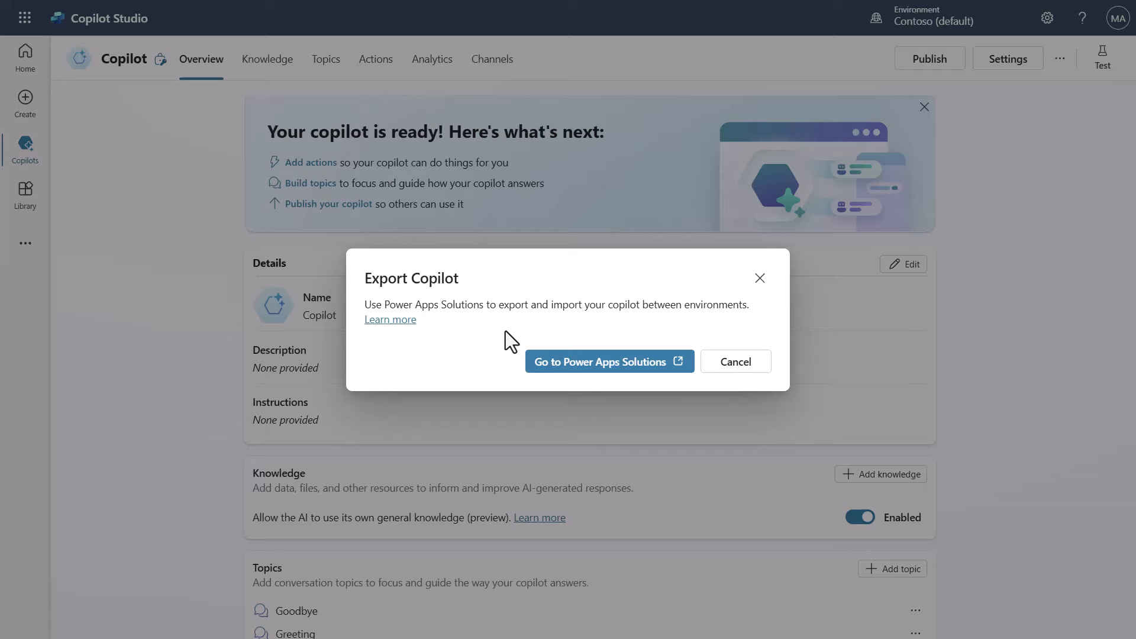
{"action": "left_click", "coordinate": [579, 362]}
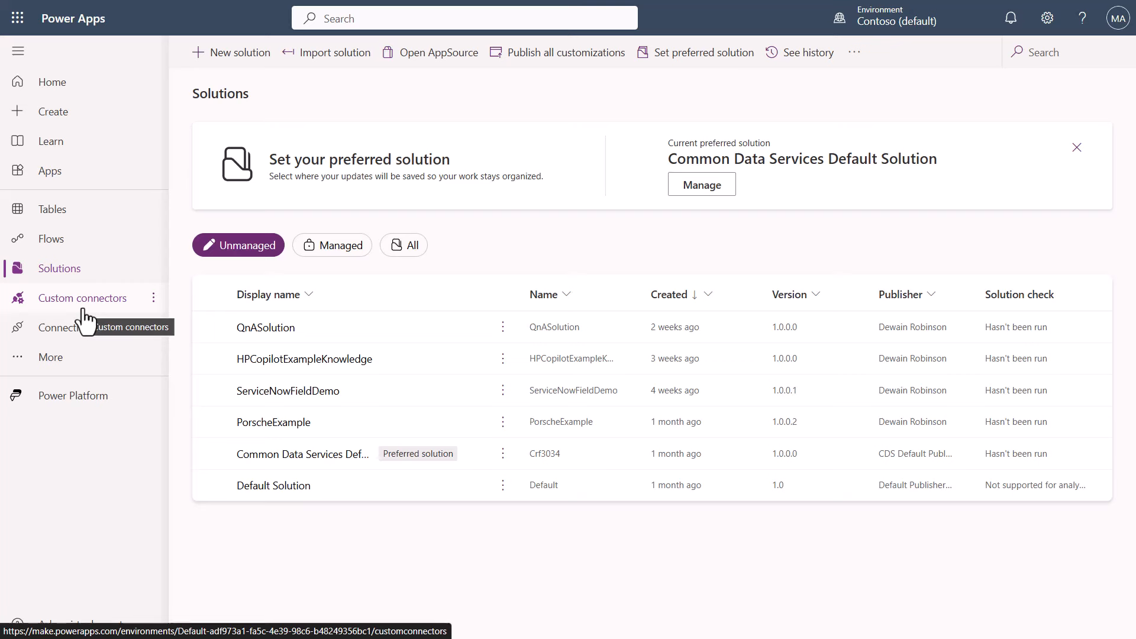
Open the Custom connectors page from the full Power Apps Discover catalogue
{"action": "left_click", "coordinate": [44, 361]}
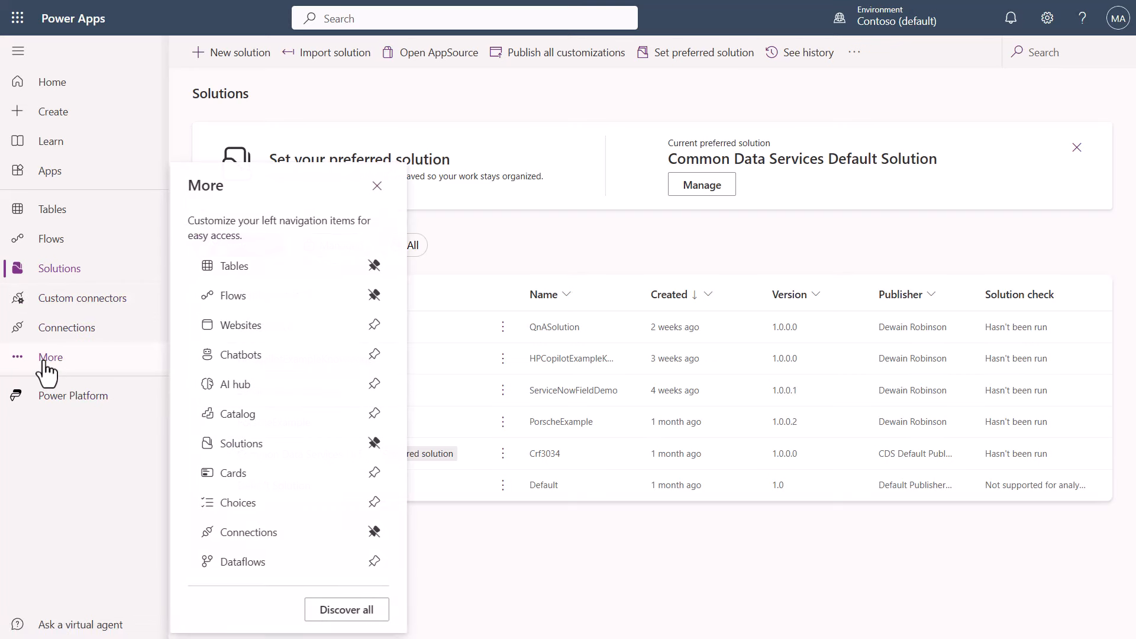
{"action": "left_click", "coordinate": [349, 617]}
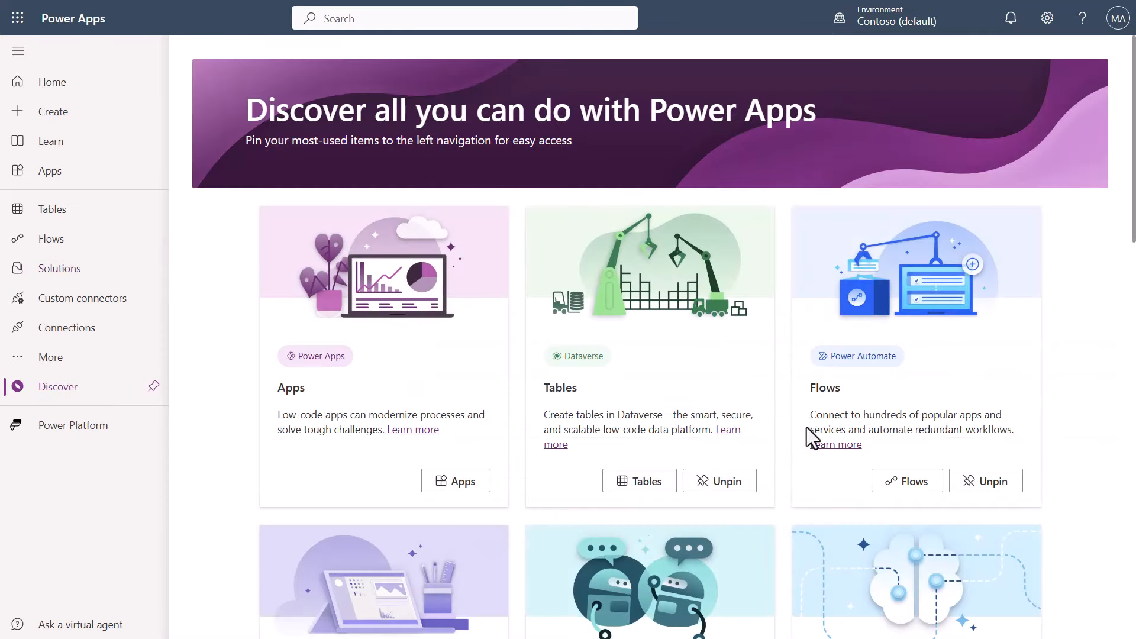
{"action": "scroll", "coordinate": [982, 377], "scroll_direction": "down", "scroll_amount": 5}
{"action": "scroll", "coordinate": [981, 376], "scroll_direction": "down", "scroll_amount": 4}
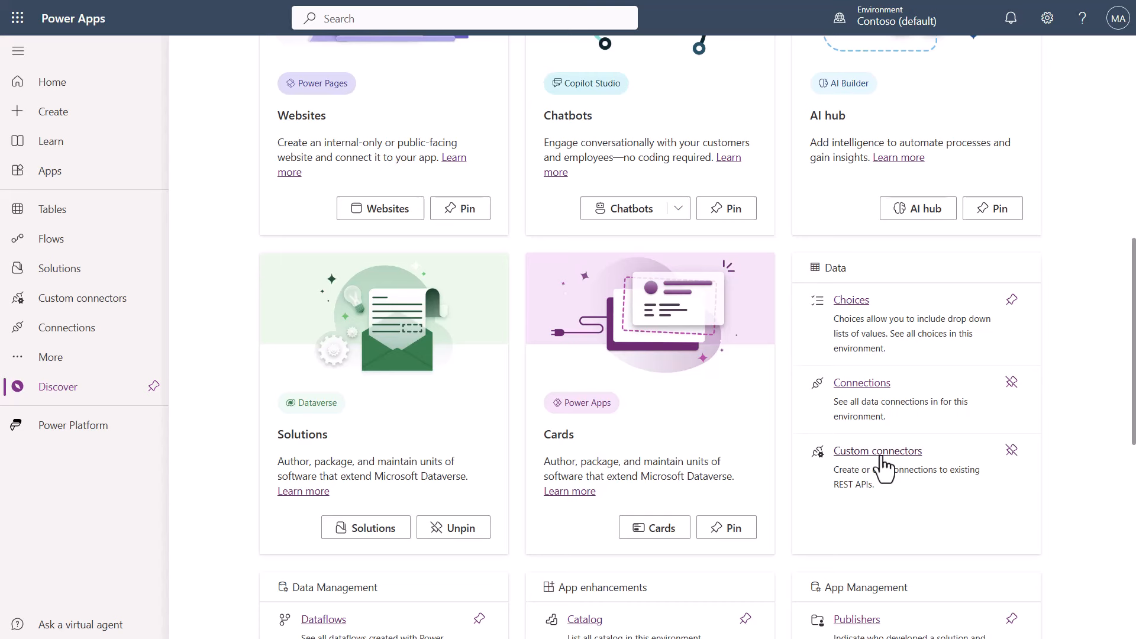
{"action": "left_click", "coordinate": [880, 457]}
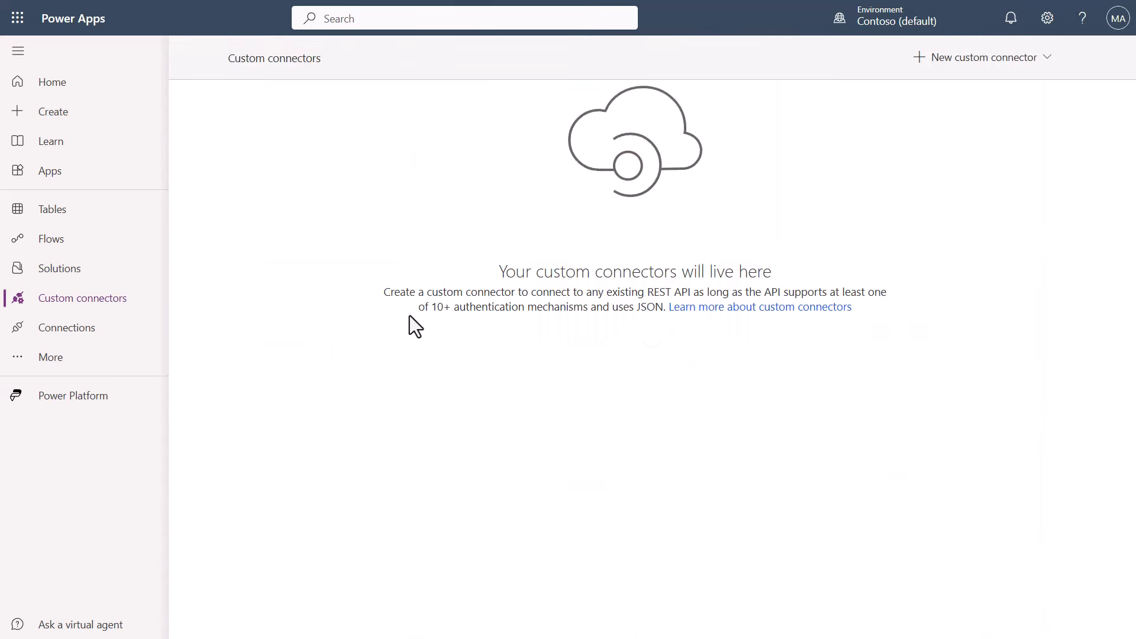
Create a custom connector from blank named MSFTOrderStatus
{"action": "left_click", "coordinate": [1000, 66]}
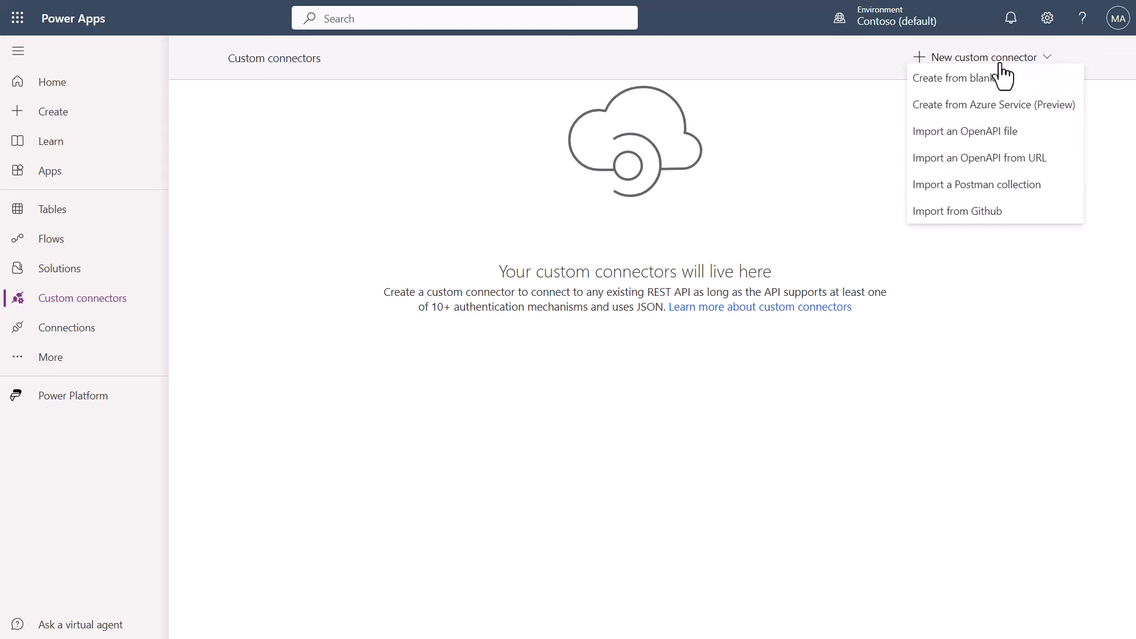
{"action": "left_click", "coordinate": [974, 89]}
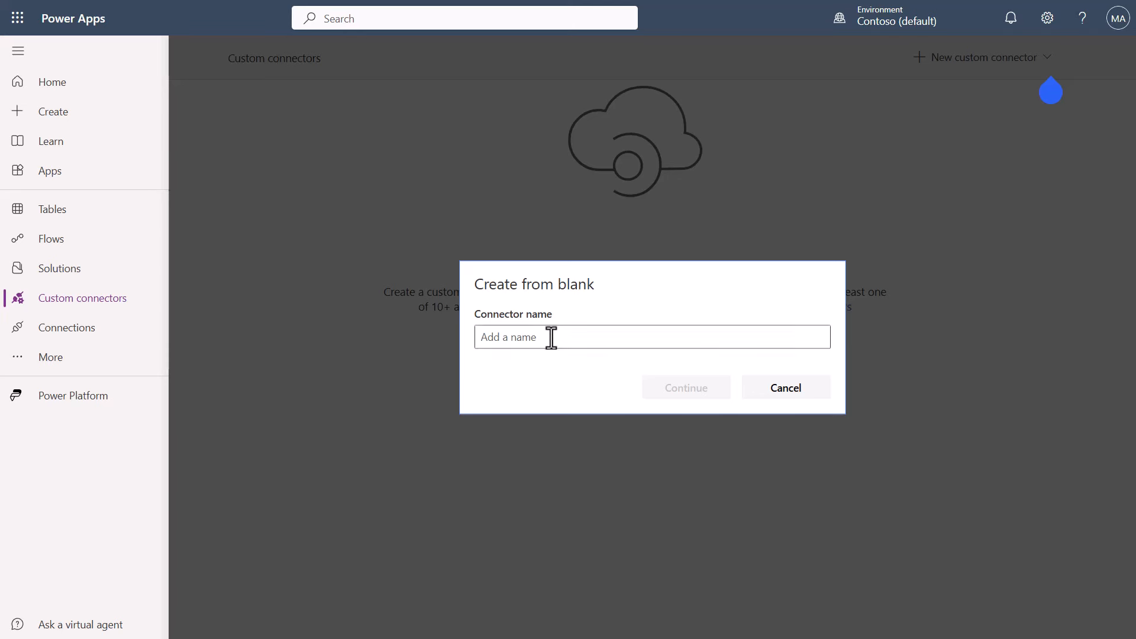
{"action": "left_click", "coordinate": [551, 337]}
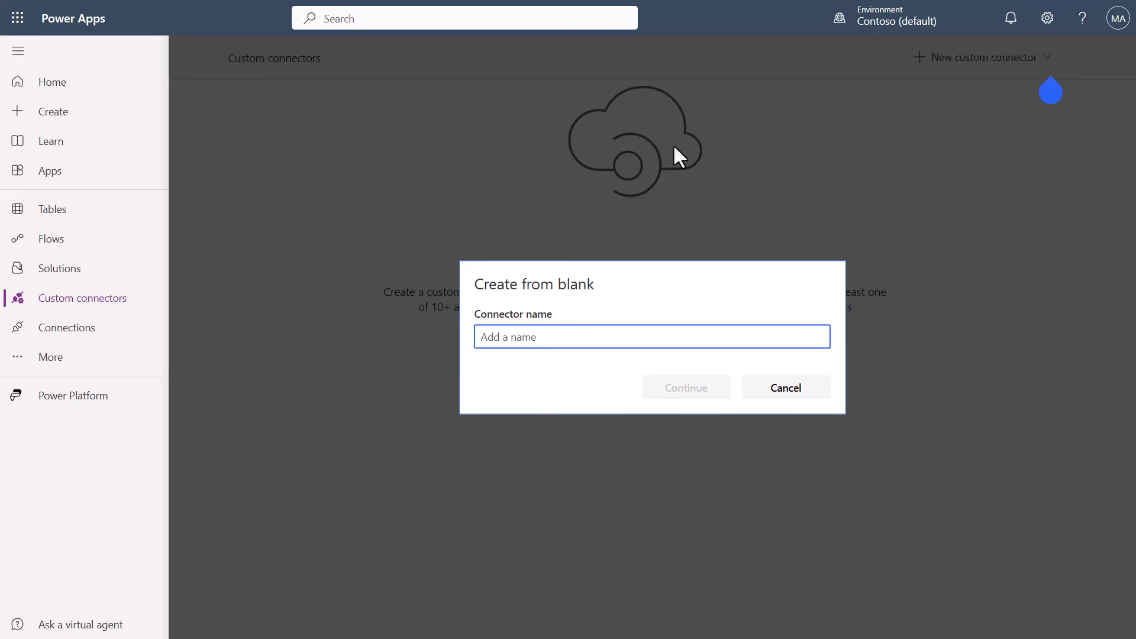
{"action": "type", "text": "MSFT"}
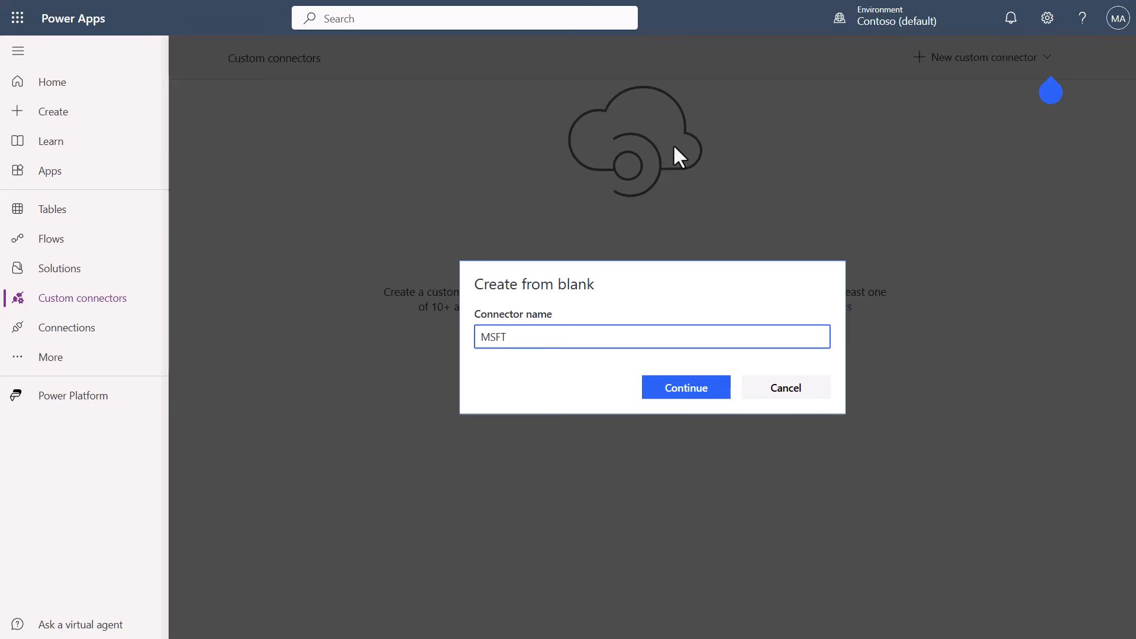
{"action": "type", "text": "OrderStatus"}
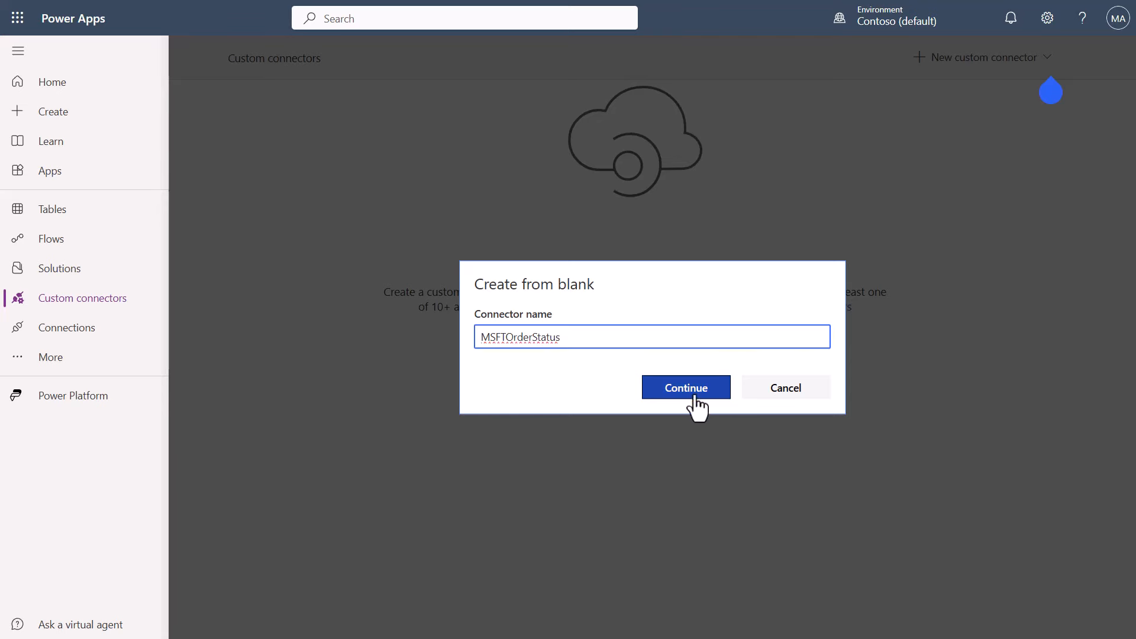
{"action": "left_click", "coordinate": [689, 391]}
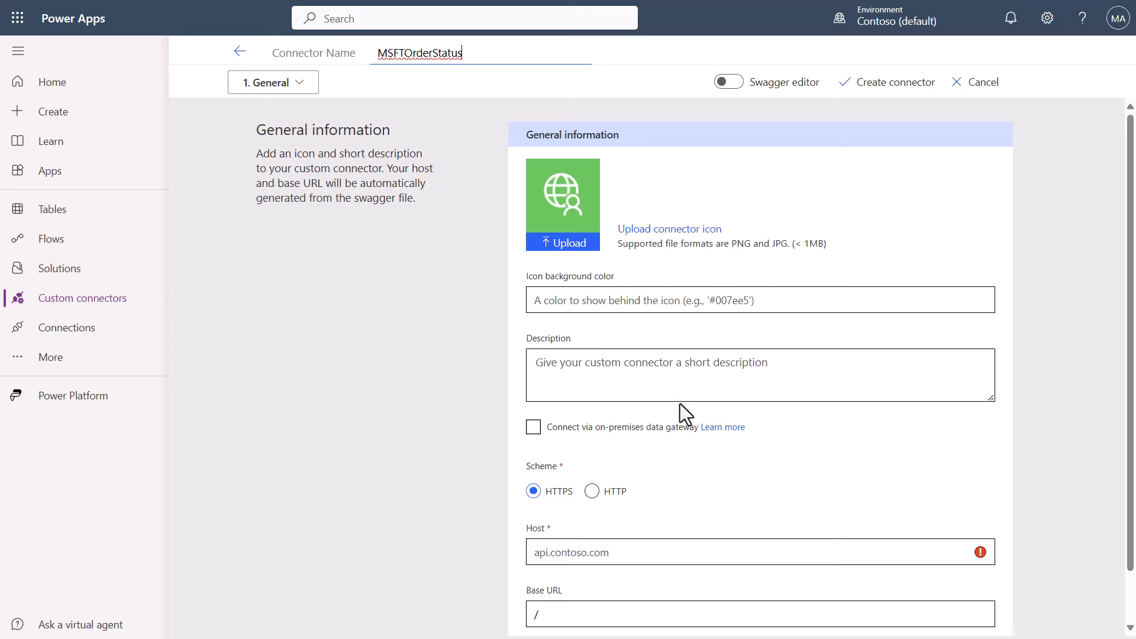
Describe the connector as "This is a tool that provides order status and order information for items ordered from the Microsoft Store."
{"action": "left_click", "coordinate": [595, 373]}
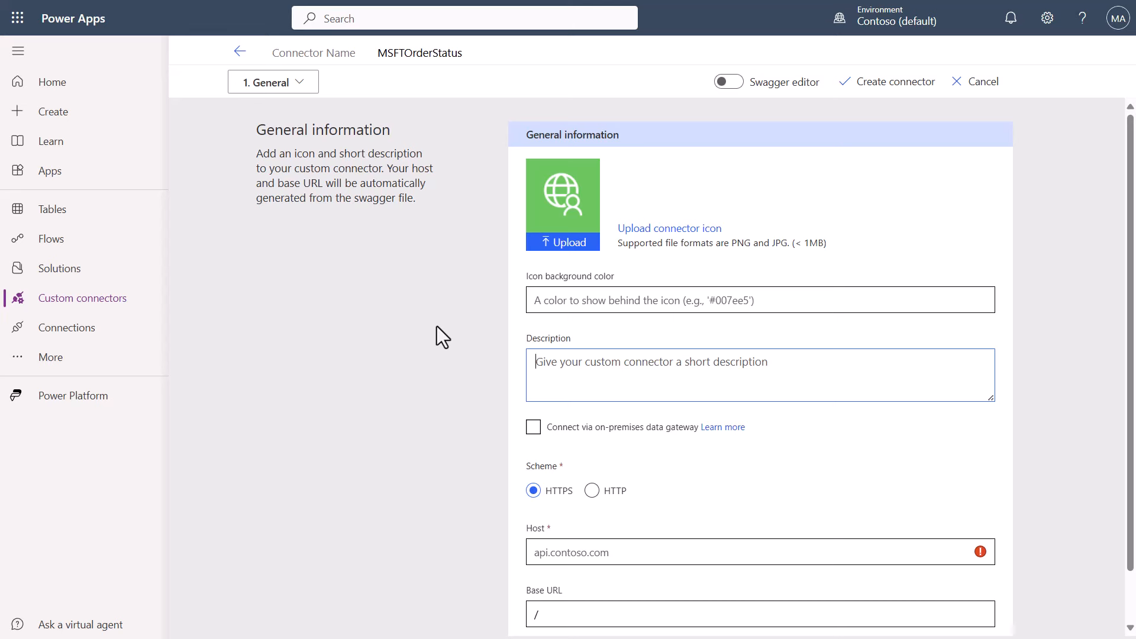
{"action": "type", "text": "This is "}
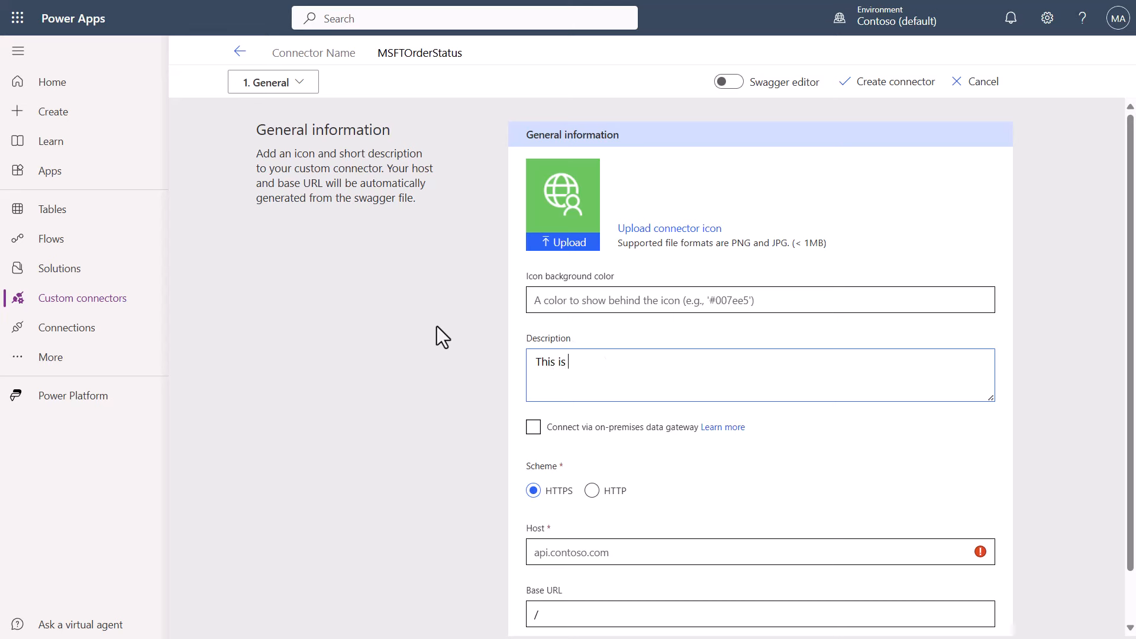
{"action": "type", "text": "a tool that provides order stat"}
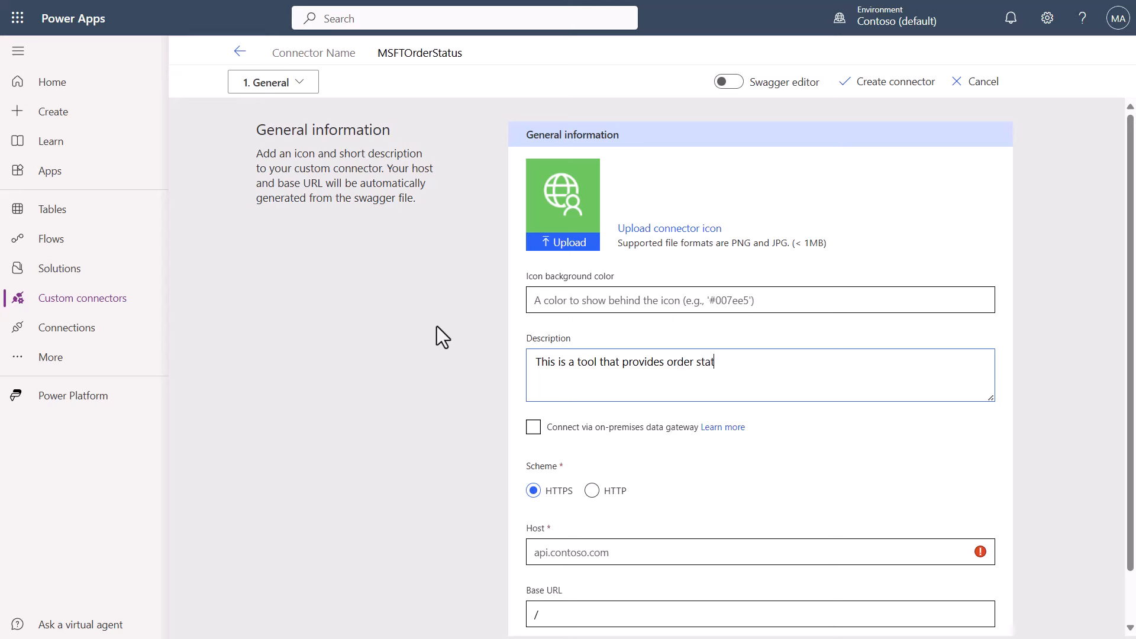
{"action": "type", "text": "us and order information for "}
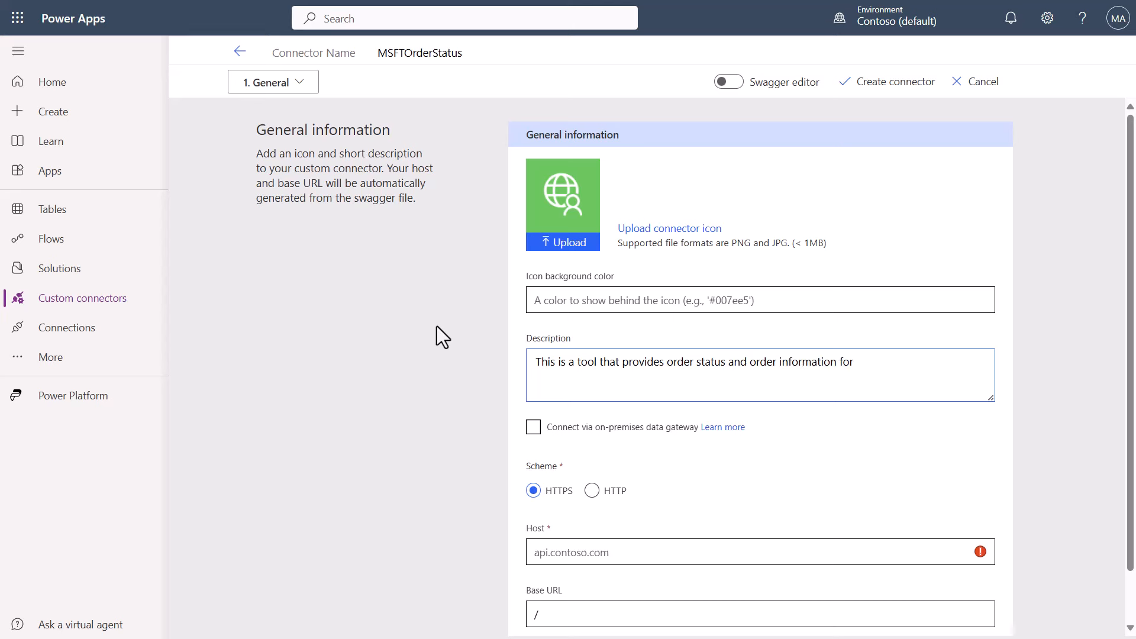
{"action": "type", "text": "items ordered from the Microsoft "}
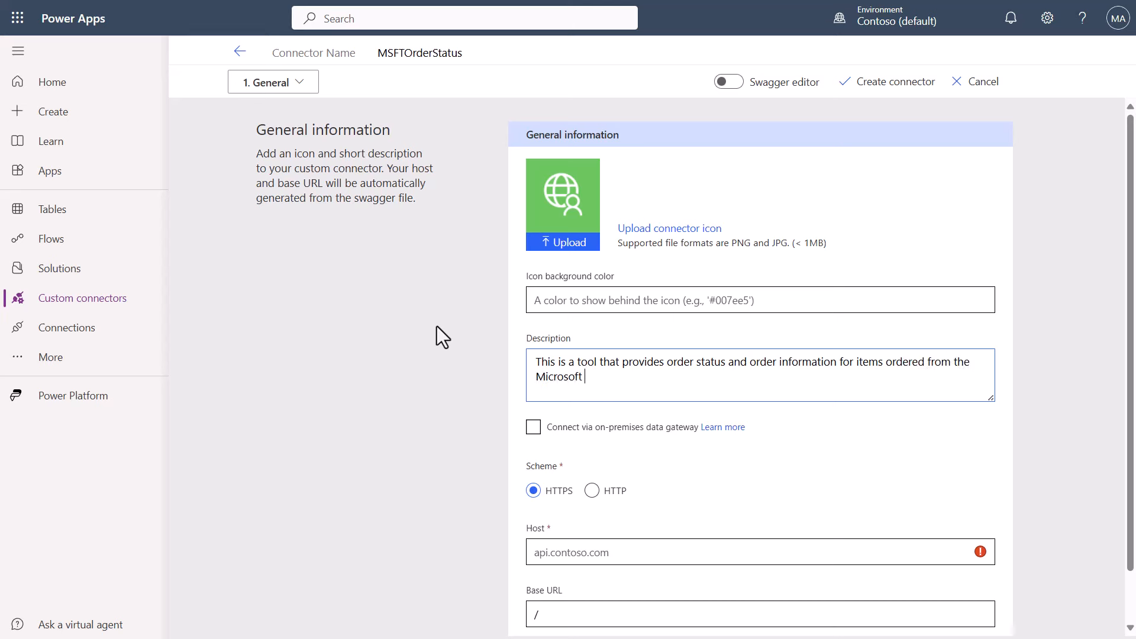
{"action": "type", "text": "Store."}
Copy the MSStoreOrderStatus function URL from the browser window with its JSON output and return to the connector's general information
{"action": "scroll", "coordinate": [763, 426], "scroll_direction": "down", "scroll_amount": 2}
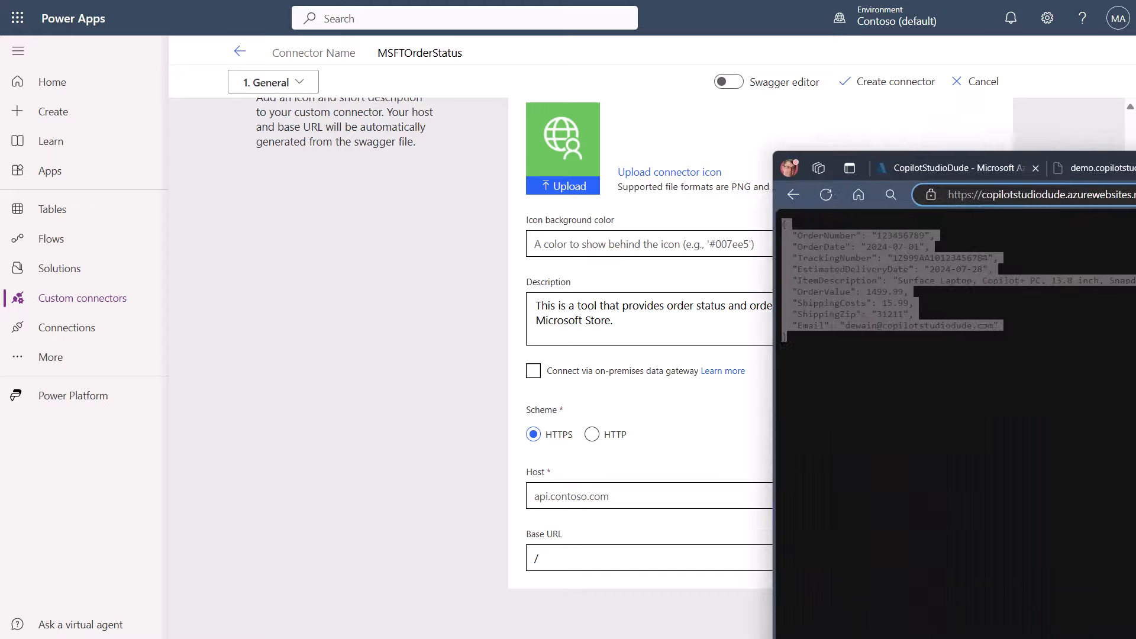
{"action": "left_click_drag", "start_coordinate": [1135, 137], "coordinate": [764, 4]}
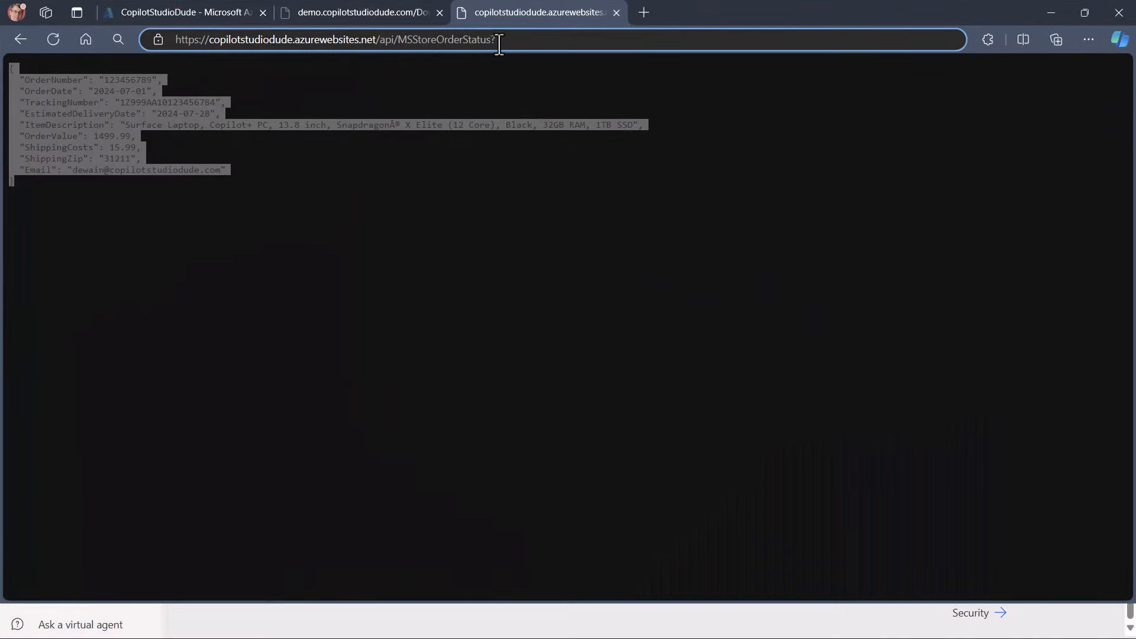
{"action": "left_click_drag", "start_coordinate": [497, 40], "coordinate": [169, 42]}
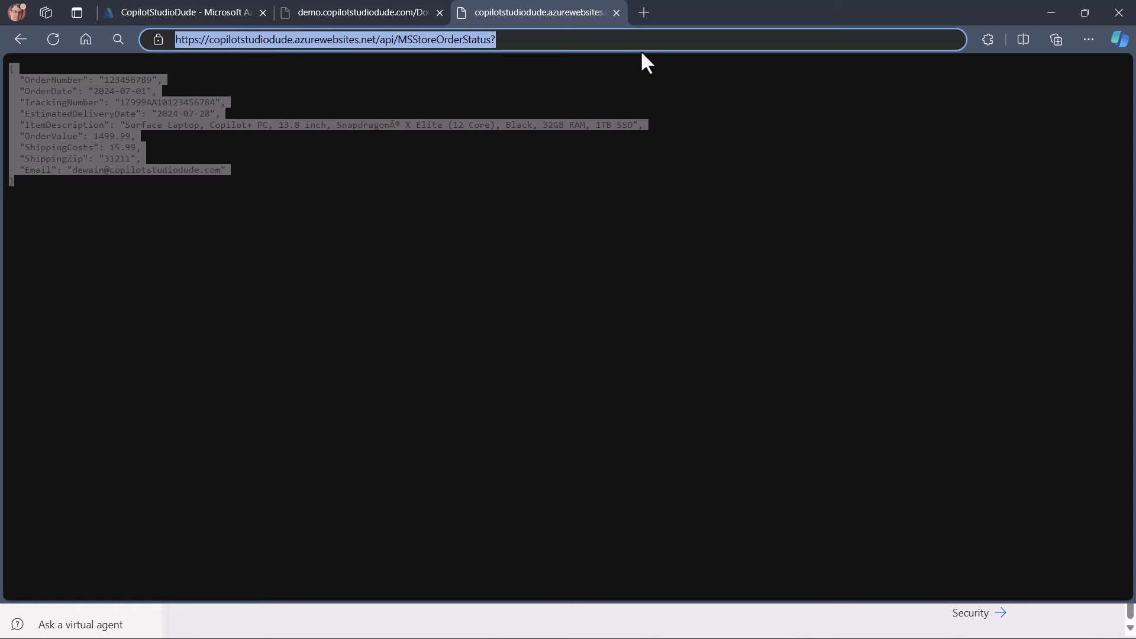
{"action": "left_click", "coordinate": [164, 186]}
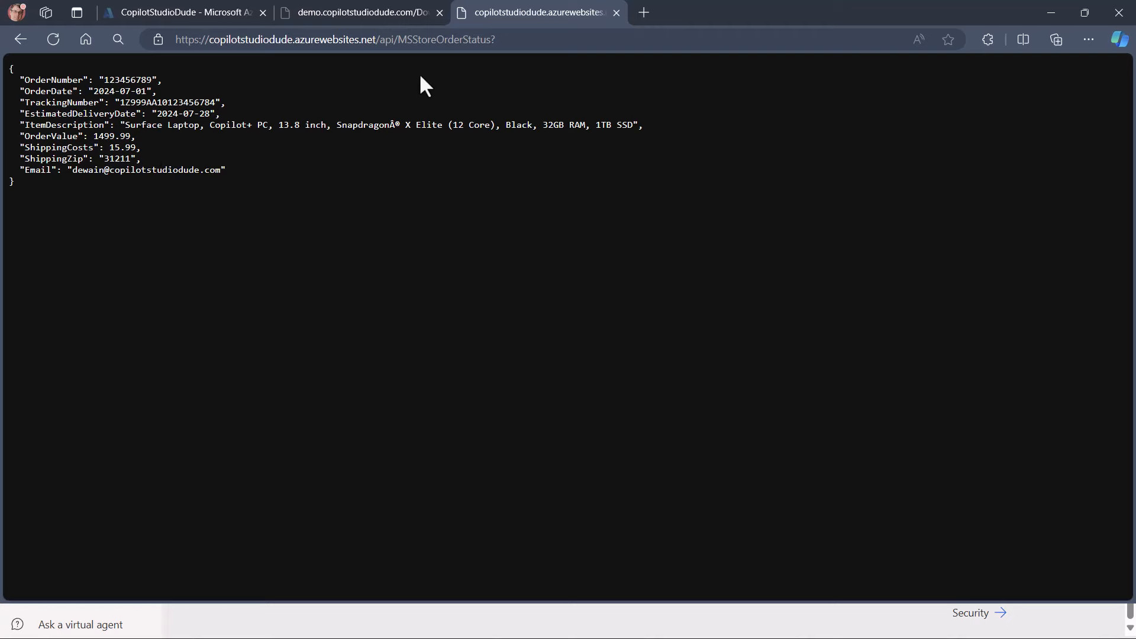
{"action": "double_click", "coordinate": [728, 19]}
{"action": "left_click_drag", "start_coordinate": [1119, 99], "coordinate": [1135, 99]}
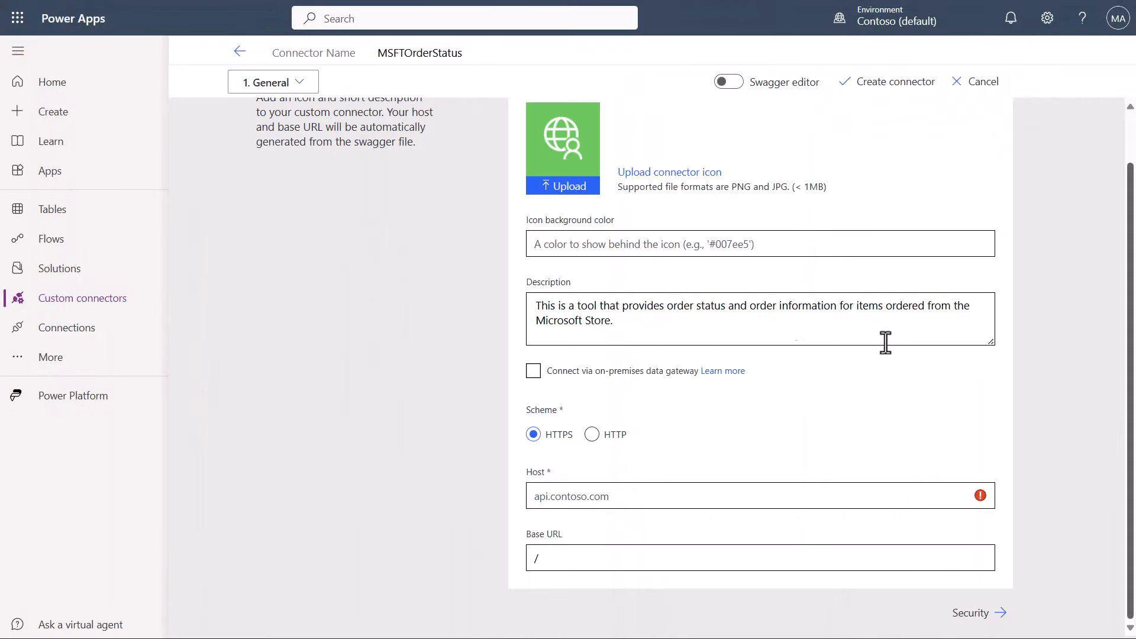
Paste the function URL as the host, reduce it to copilotstudiodude.azurewebsites.net, and keep the removed path /api/MSStoreOrderStatus? on the clipboard
{"action": "left_click", "coordinate": [621, 496]}
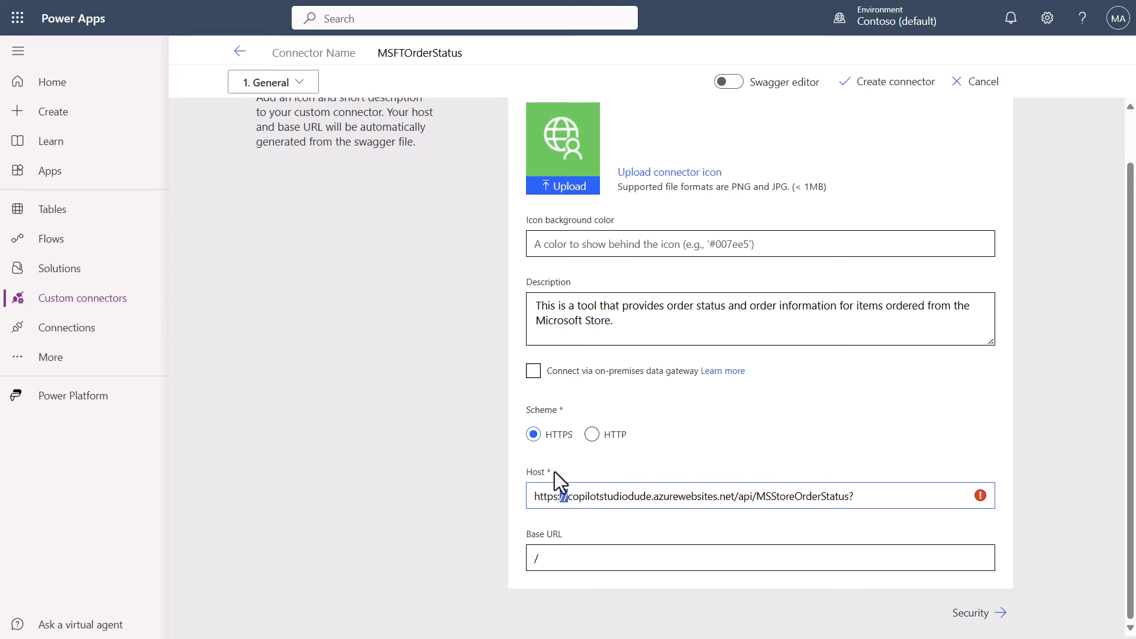
{"action": "key", "text": "BackSpace"}
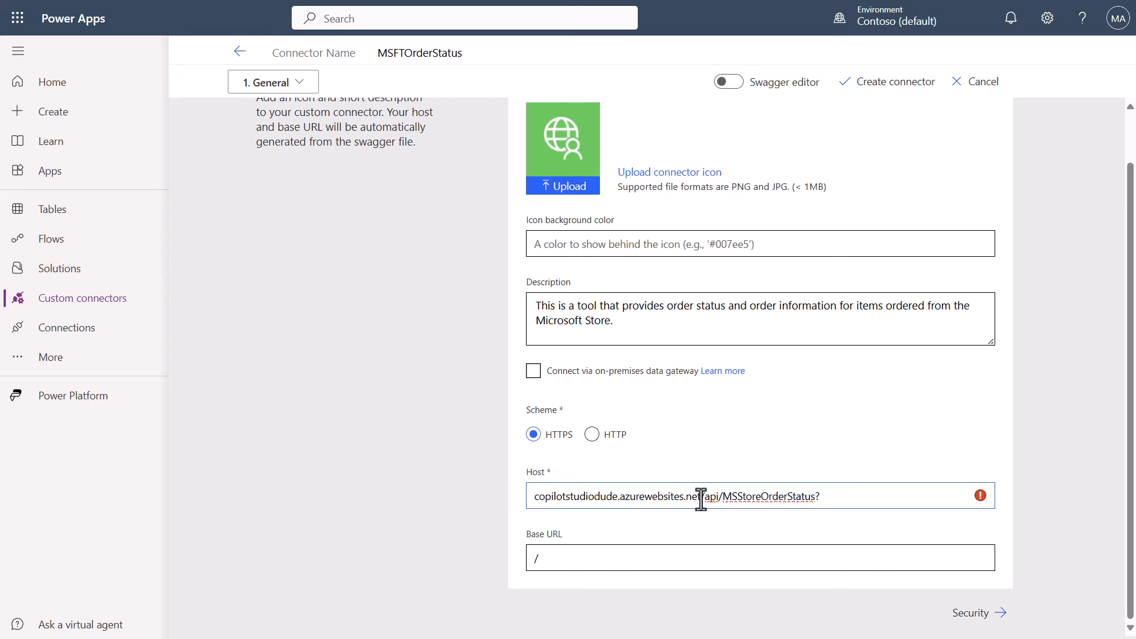
{"action": "mouse_move", "coordinate": [700, 499]}
{"action": "left_mouse_down"}
{"action": "mouse_move", "coordinate": [837, 499]}
{"action": "mouse_move", "coordinate": [701, 504]}
{"action": "left_mouse_up"}
{"action": "key", "text": "ctrl+c"}
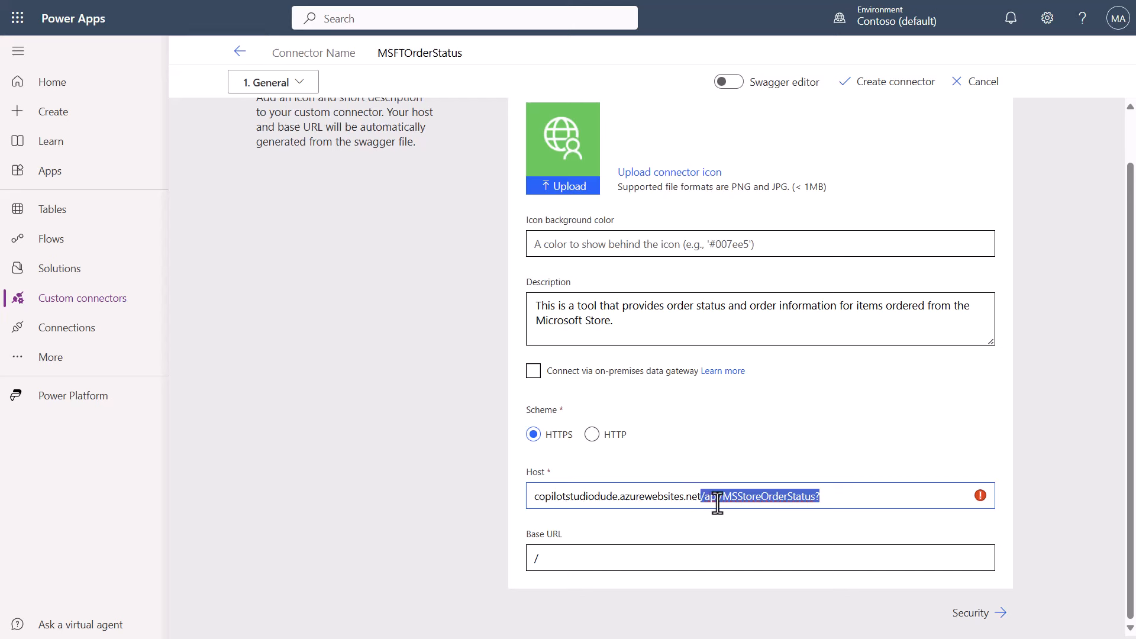
{"action": "key", "text": "BackSpace"}
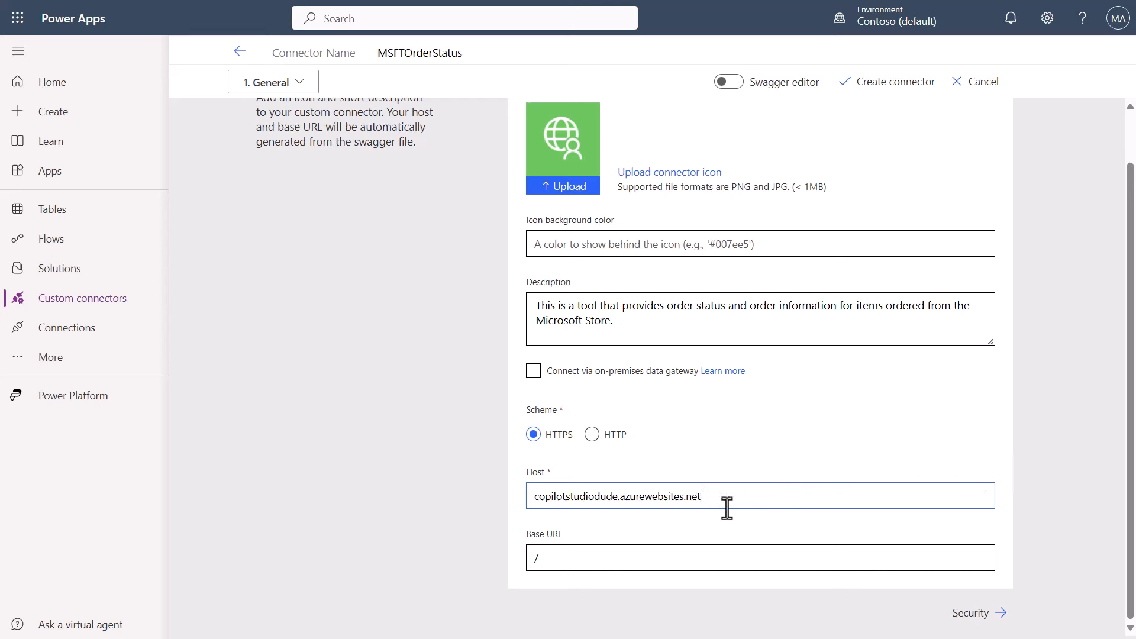
Replace the base URL with the copied path and shorten it to /api/
{"action": "left_click", "coordinate": [605, 559]}
{"action": "left_click_drag", "start_coordinate": [605, 558], "coordinate": [516, 559]}
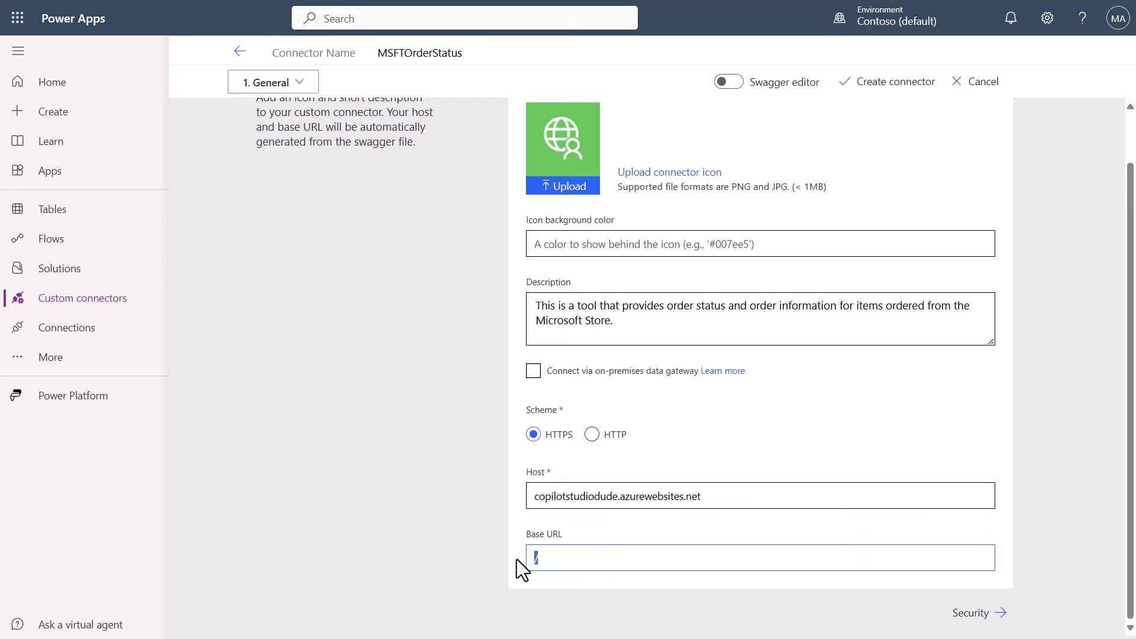
{"action": "key", "text": "ctrl+v"}
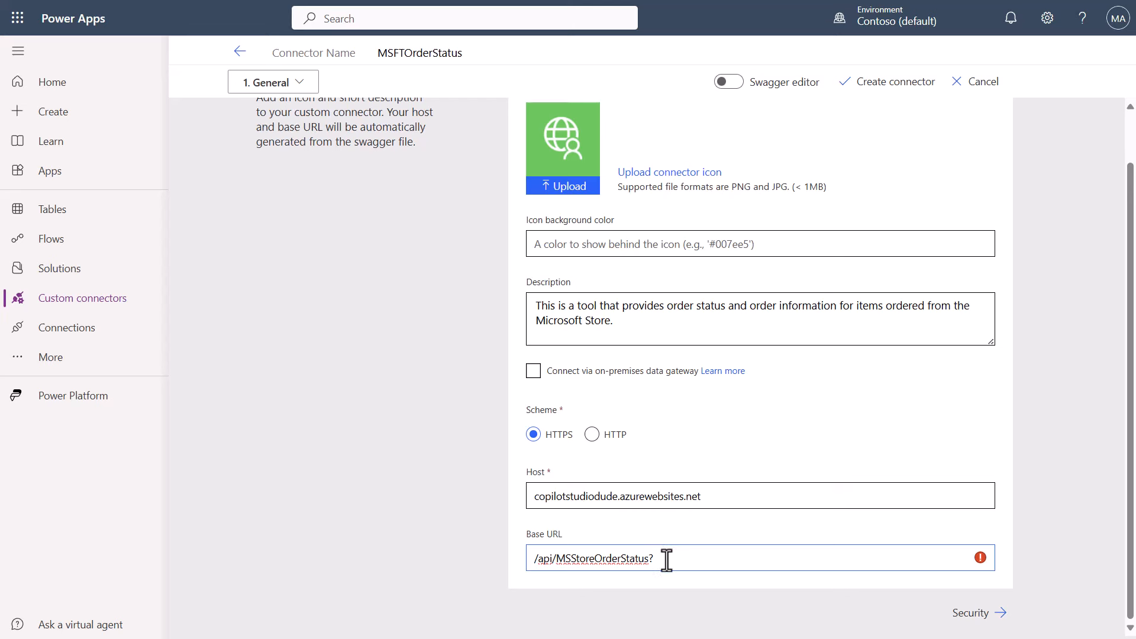
{"action": "key", "text": "shift+Left"}
{"action": "key", "text": "shift+Left"}
{"action": "key", "text": "shift+Left"}
{"action": "key", "text": "shift+Left"}
{"action": "key", "text": "shift+Left"}
{"action": "key", "text": "shift+Left"}
{"action": "key", "text": "shift+Left"}
{"action": "key", "text": "shift+Left"}
{"action": "key", "text": "shift+Left"}
{"action": "key", "text": "shift+Left"}
{"action": "key", "text": "shift+Left"}
{"action": "key", "text": "shift+Left"}
{"action": "key", "text": "shift+Left"}
{"action": "key", "text": "shift+Left"}
{"action": "key", "text": "shift+Left"}
{"action": "key", "text": "shift+Left"}
{"action": "key", "text": "shift+Left"}
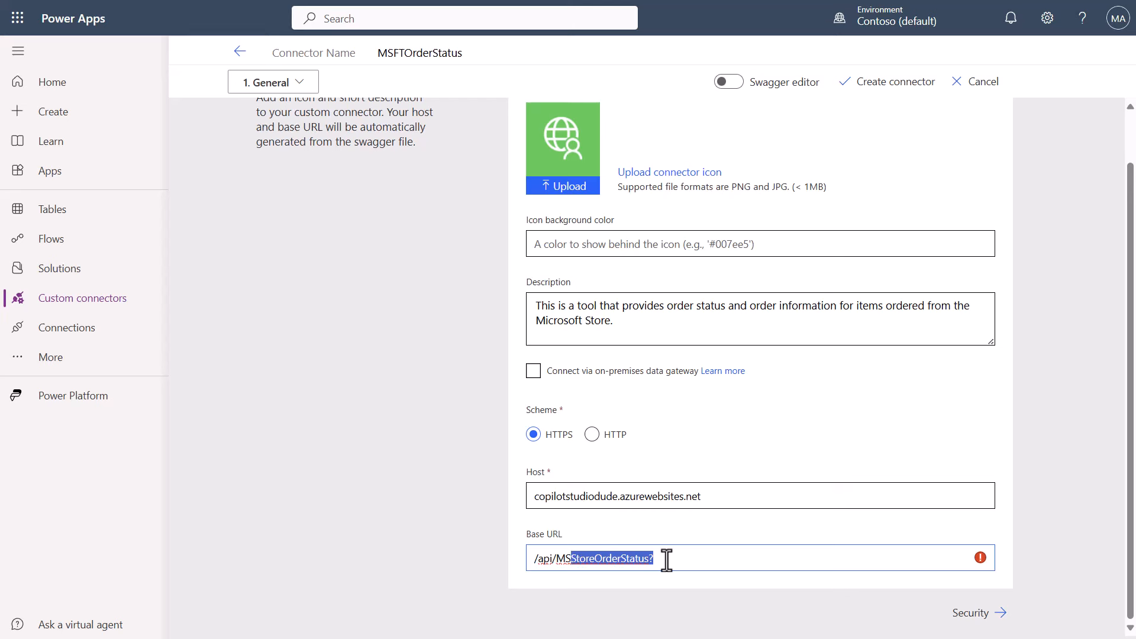
{"action": "key", "text": "shift+Left"}
{"action": "key", "text": "shift+Left"}
{"action": "key", "text": "BackSpace"}
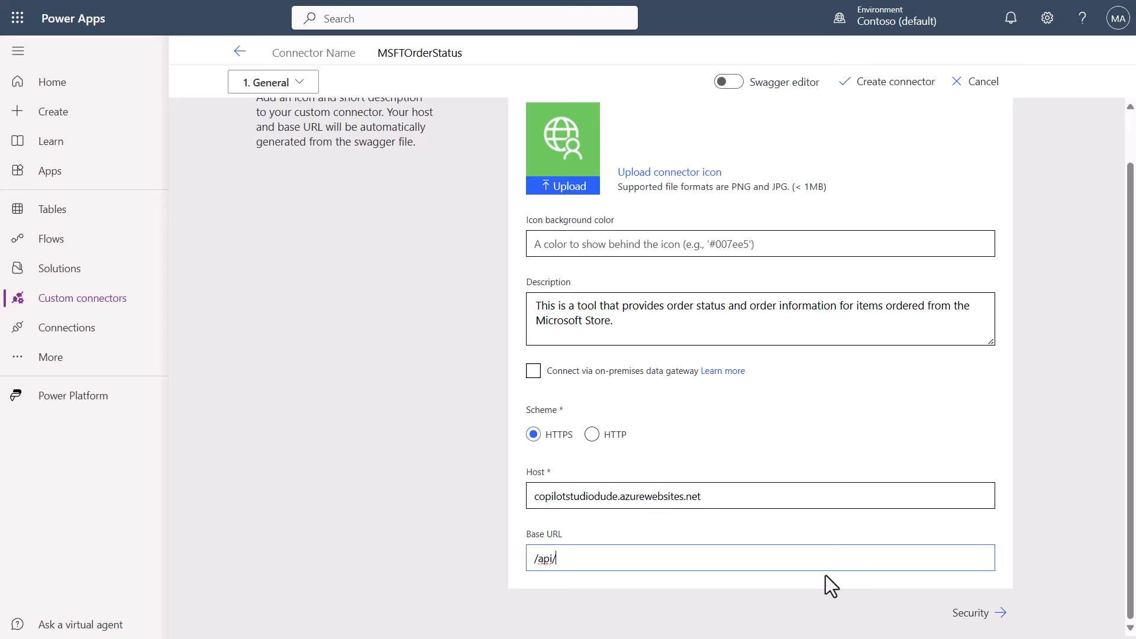
{"action": "left_click", "coordinate": [913, 583]}
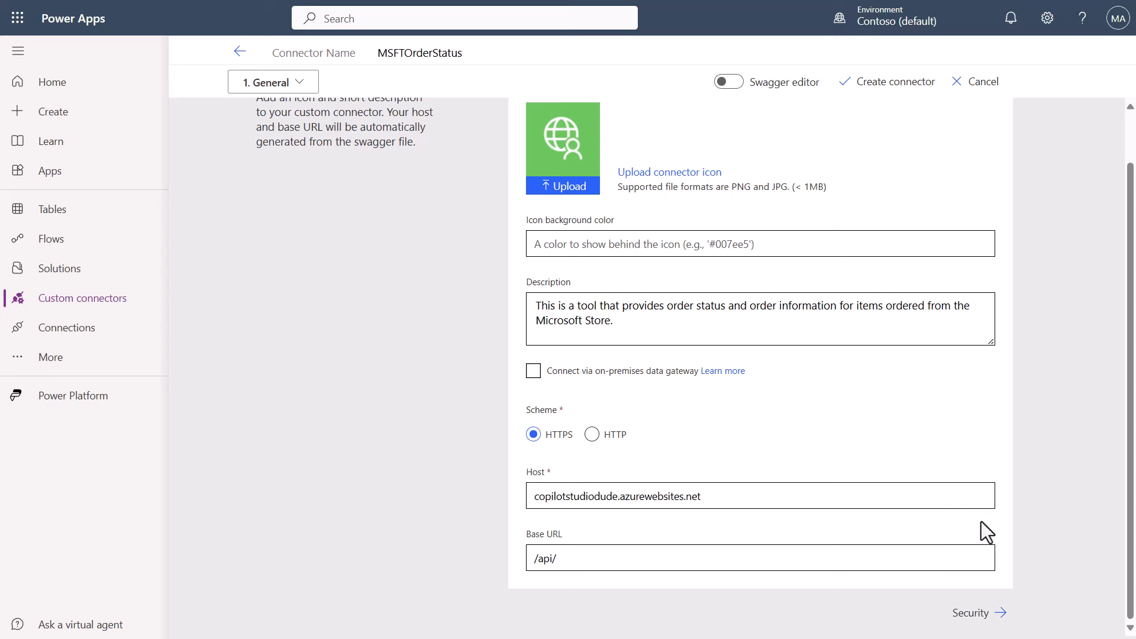
Continue to the connector's security settings and select No authentication as the authentication type
{"action": "left_click", "coordinate": [970, 614]}
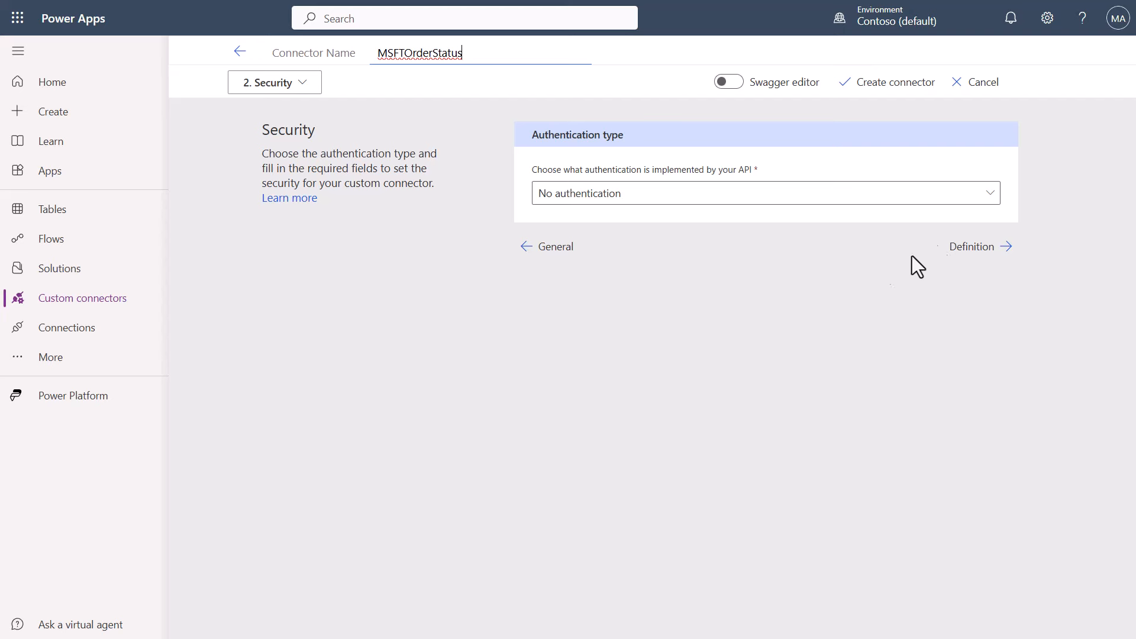
{"action": "left_click", "coordinate": [984, 199]}
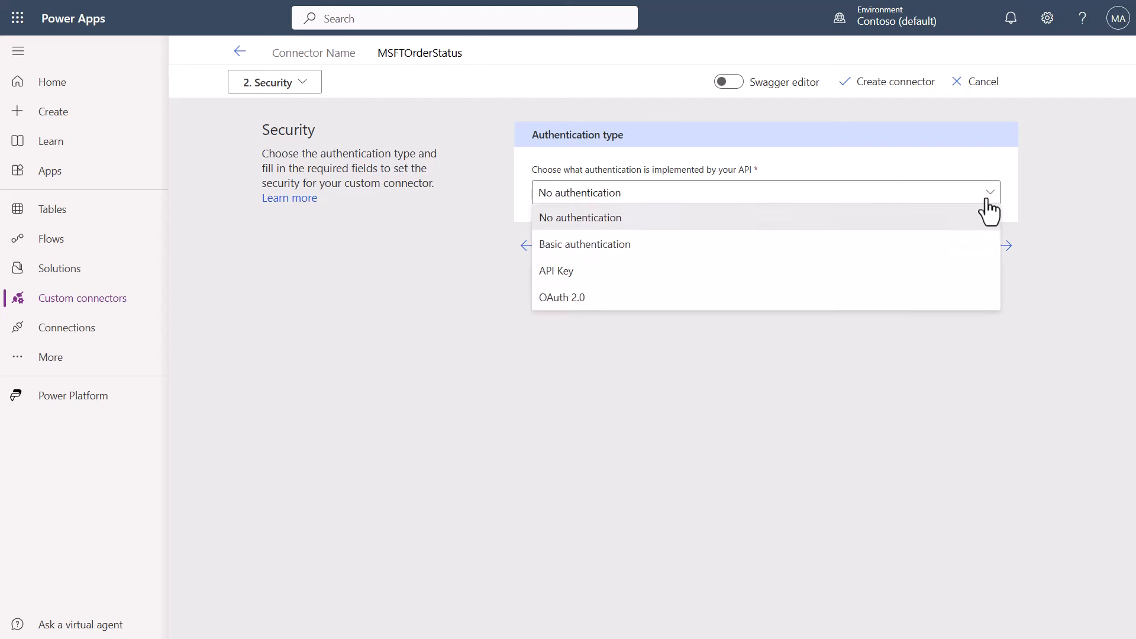
{"action": "left_click", "coordinate": [956, 220]}
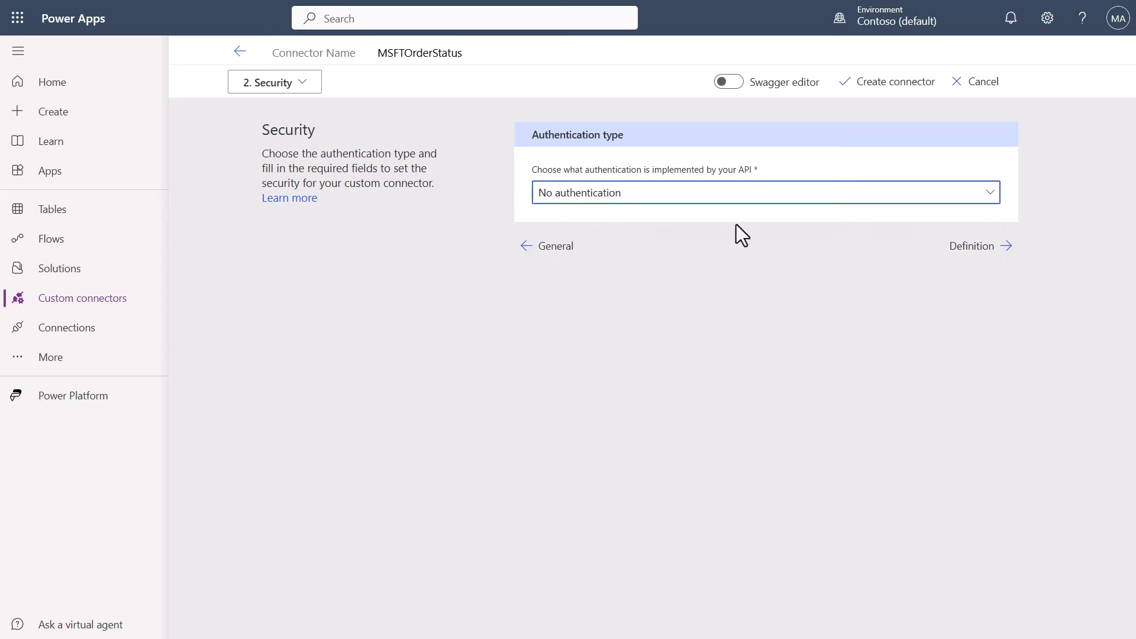
Add a new action in the connector's definition and set its operation ID to MSStoreOrderStatus, copied from the function URL in the browser window
{"action": "left_click", "coordinate": [970, 247]}
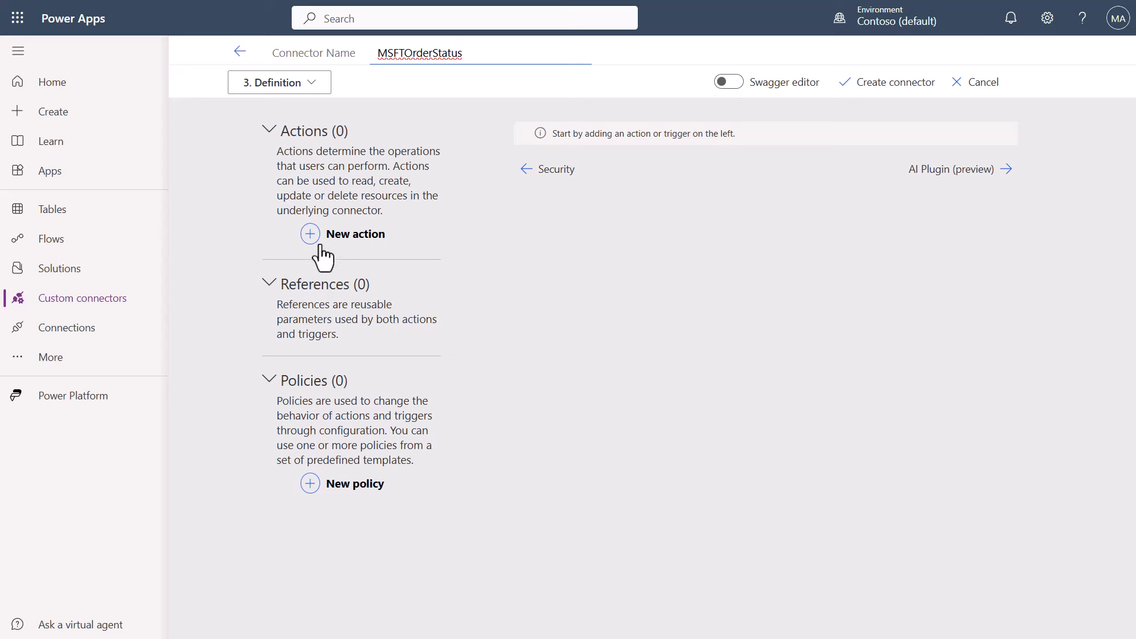
{"action": "left_click", "coordinate": [342, 236]}
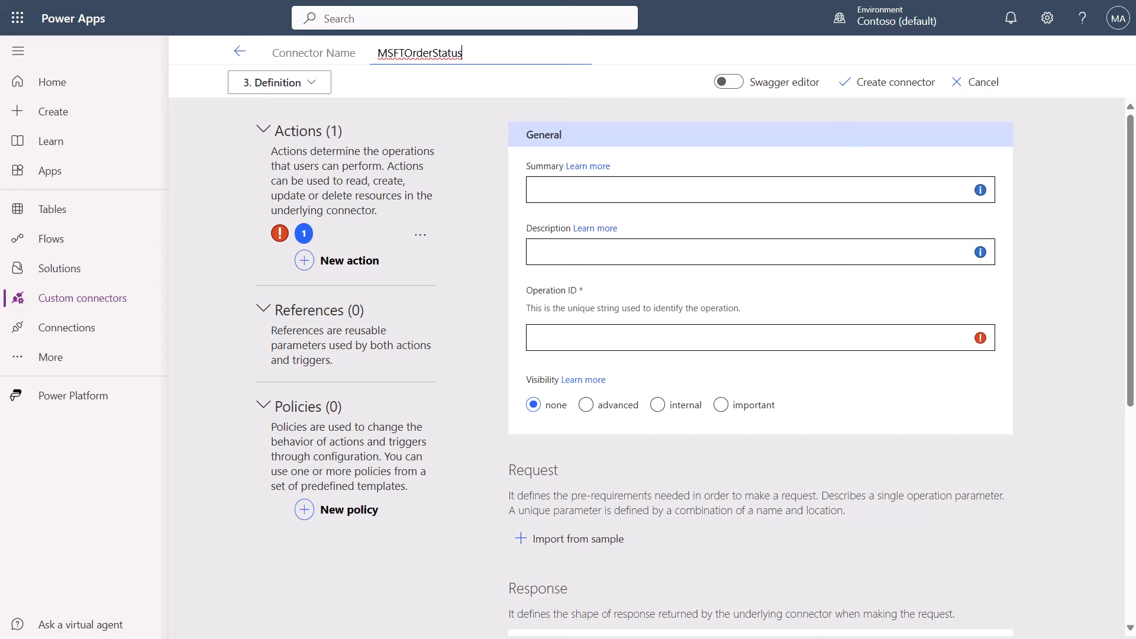
{"action": "left_click_drag", "start_coordinate": [1135, 179], "coordinate": [734, 0]}
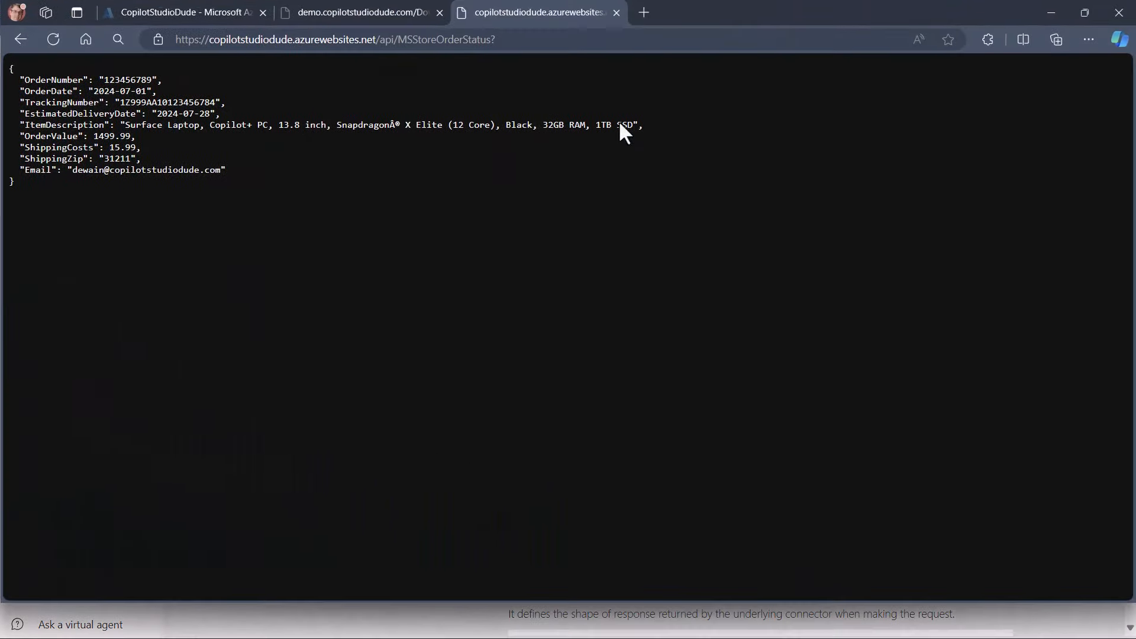
{"action": "left_click_drag", "start_coordinate": [510, 40], "coordinate": [368, 41]}
{"action": "key", "text": "ctrl+c"}
{"action": "left_click", "coordinate": [400, 43]}
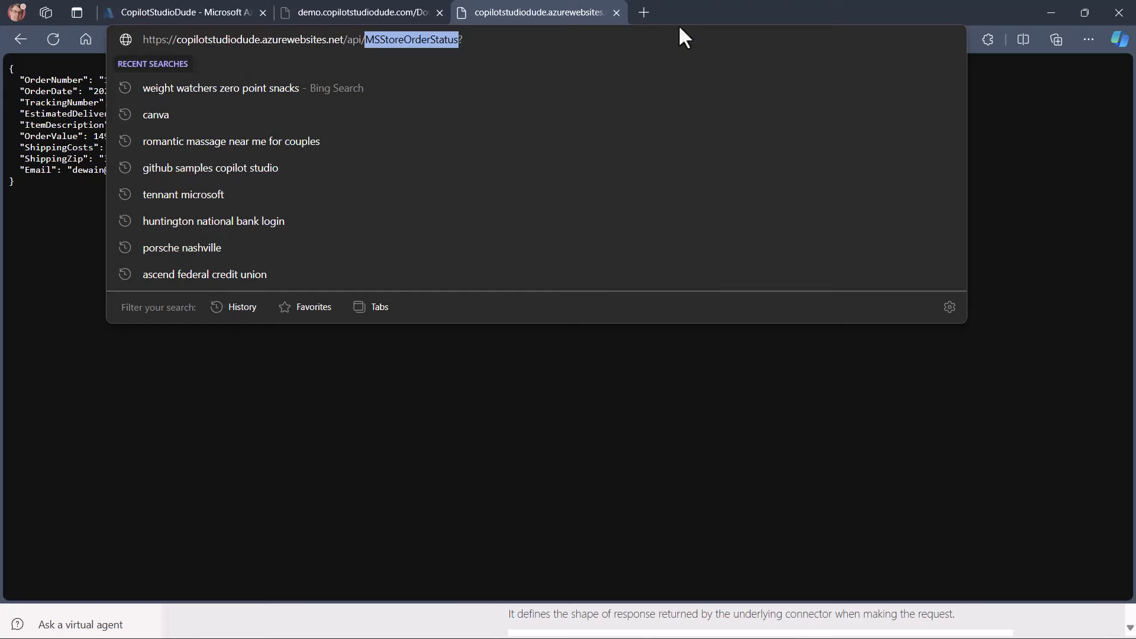
{"action": "left_click_drag", "start_coordinate": [741, 9], "coordinate": [1135, 95]}
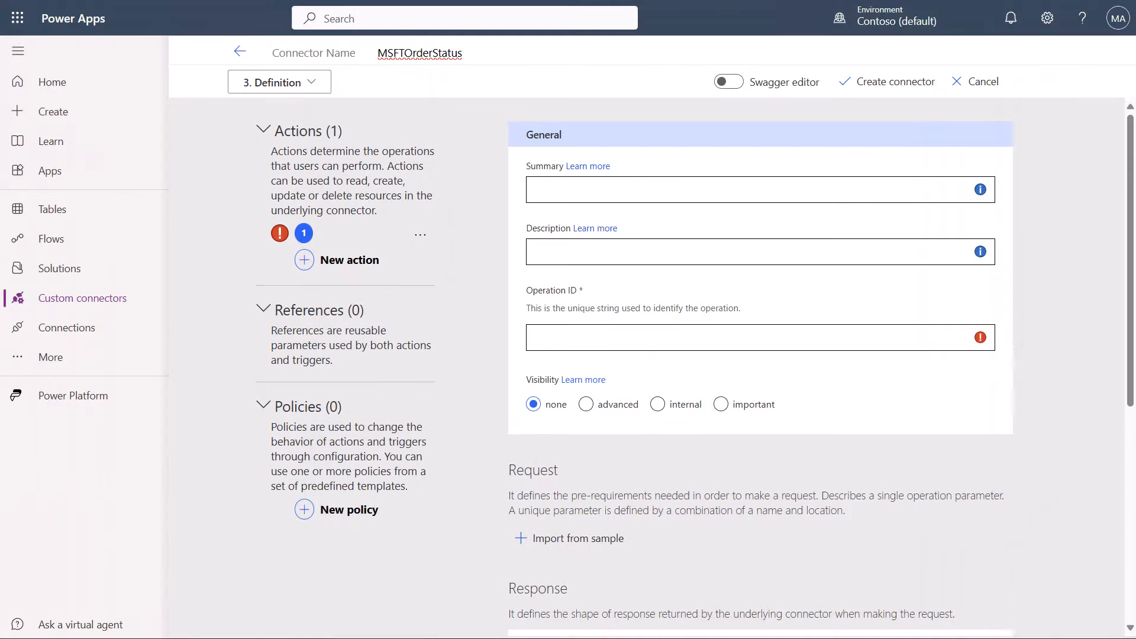
{"action": "left_click", "coordinate": [562, 331]}
{"action": "key", "text": "ctrl+v"}
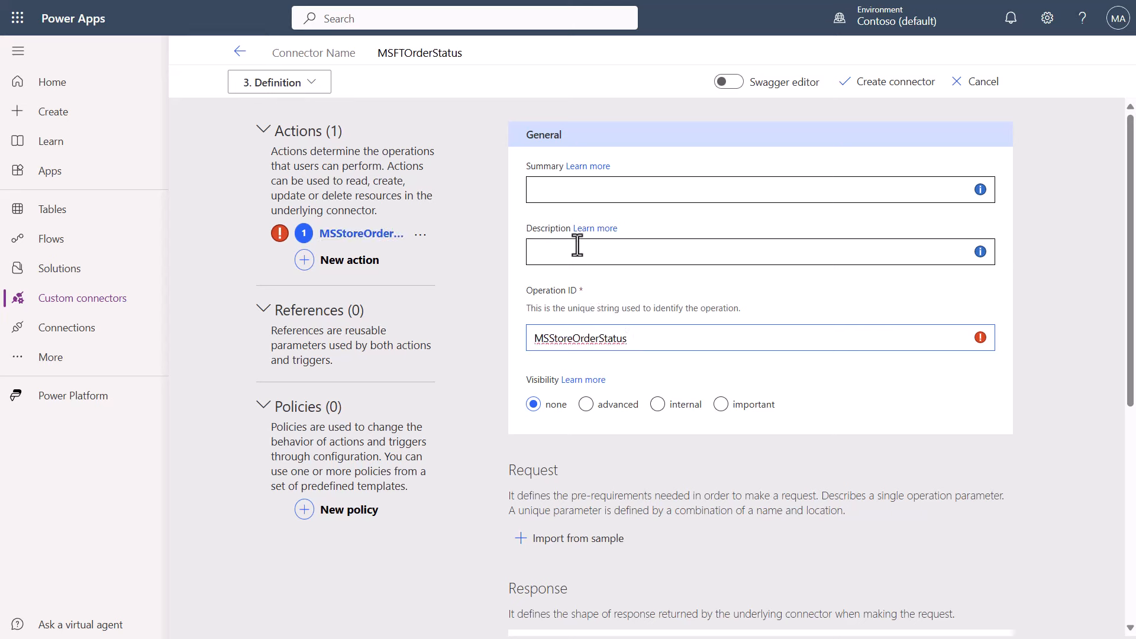
Set the new action's summary to "Microsoft Order Lookup"
{"action": "left_click", "coordinate": [580, 195]}
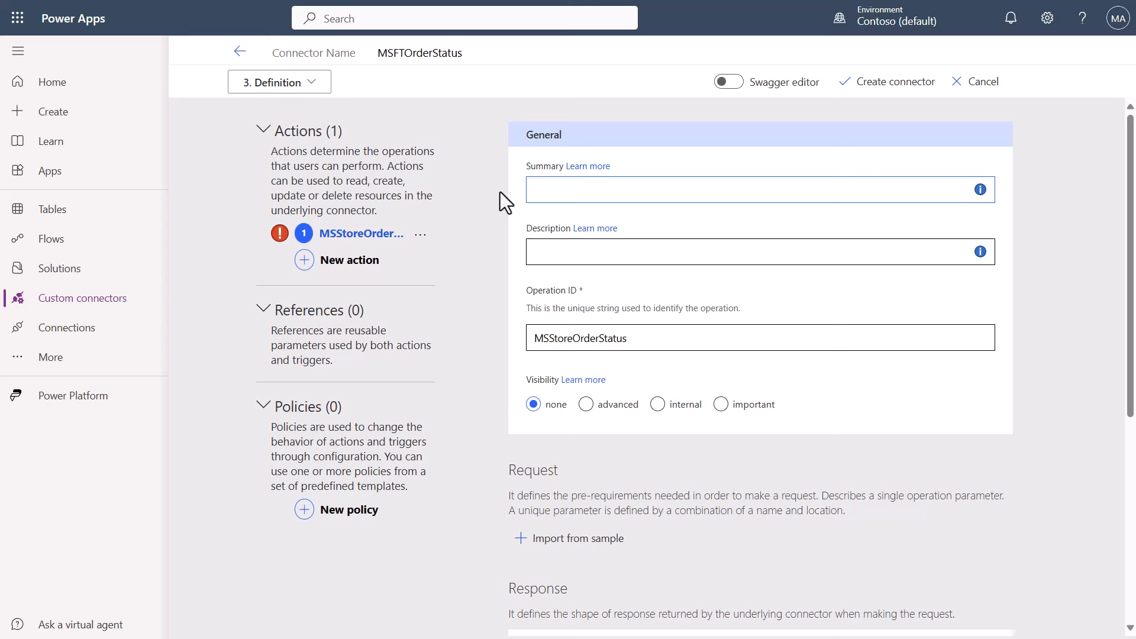
{"action": "type", "text": "O"}
{"action": "key", "text": "BackSpace"}
{"action": "type", "text": "Microsoft Order Lookup"}
{"action": "key", "text": "Tab"}
{"action": "key", "text": "Tab"}
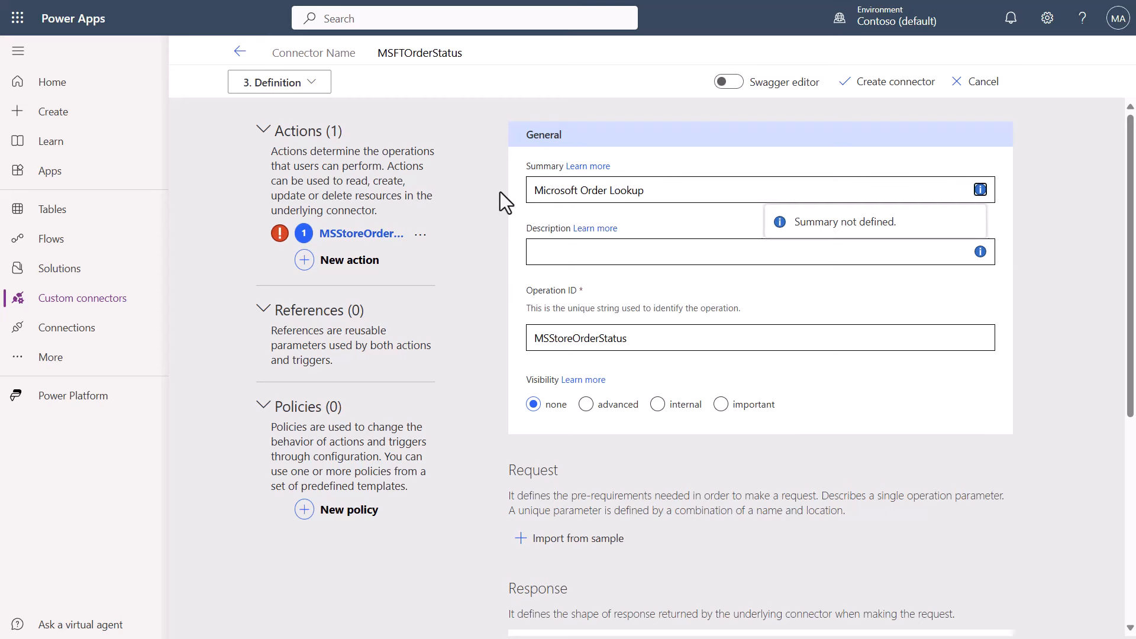
Describe the action as "This service allows a user to lookup the status of their Microsoft order and order details such as tracking number and estimated delivery date."
{"action": "key", "text": "Tab"}
{"action": "type", "text": "T"}
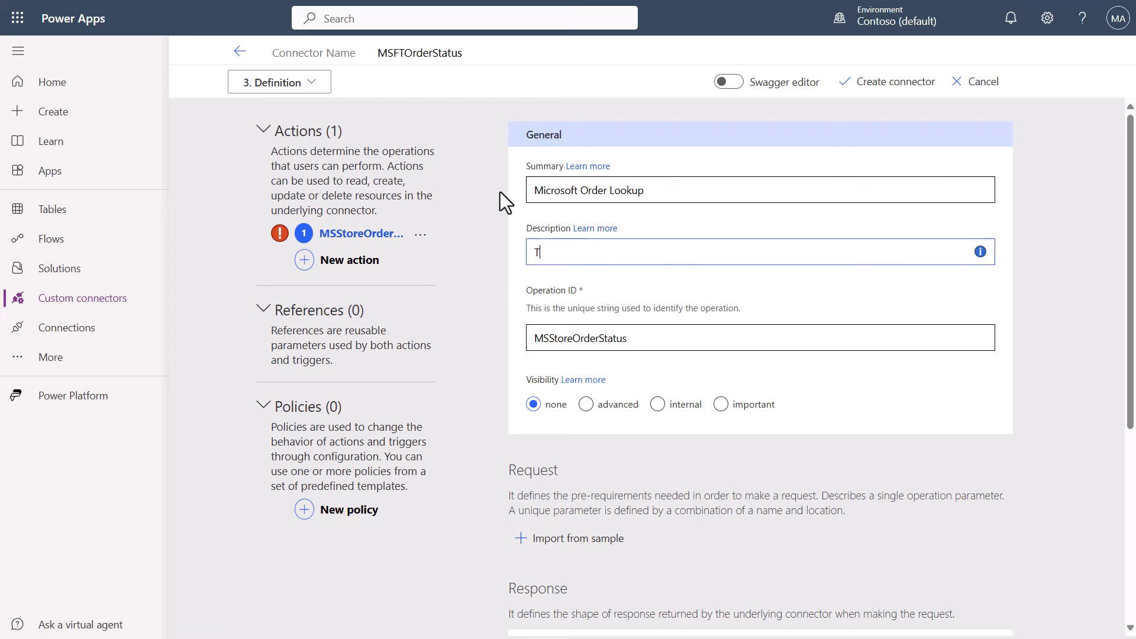
{"action": "type", "text": "his a"}
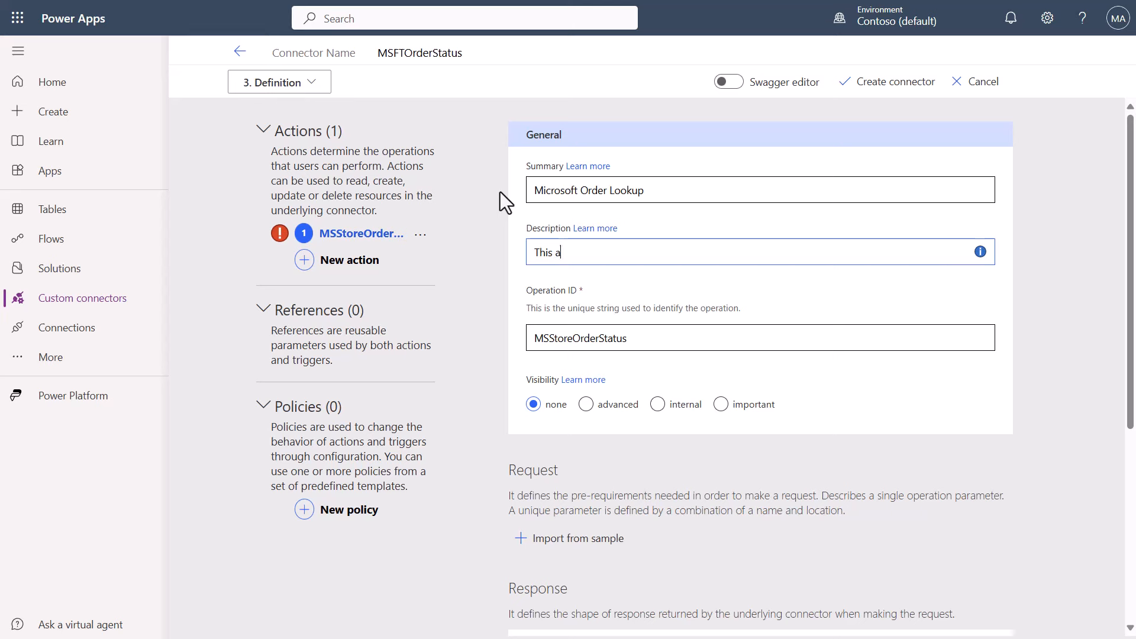
{"action": "key", "text": "BackSpace"}
{"action": "type", "text": "service allows a su"}
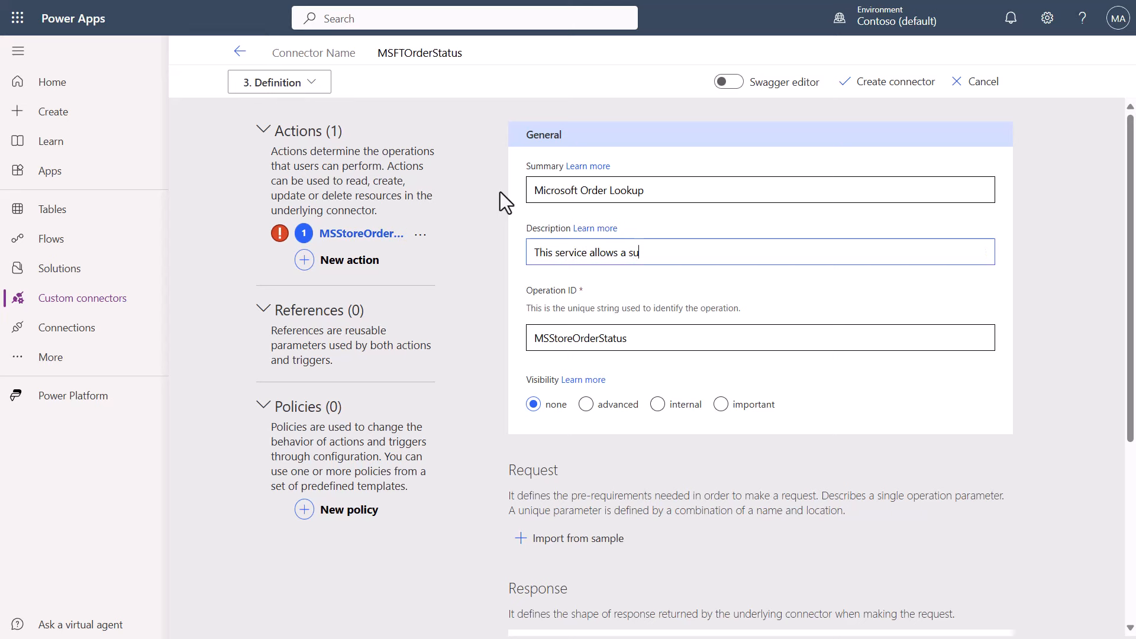
{"action": "key", "text": "BackSpace"}
{"action": "key", "text": "BackSpace"}
{"action": "type", "text": "user to lookup the status of thi"}
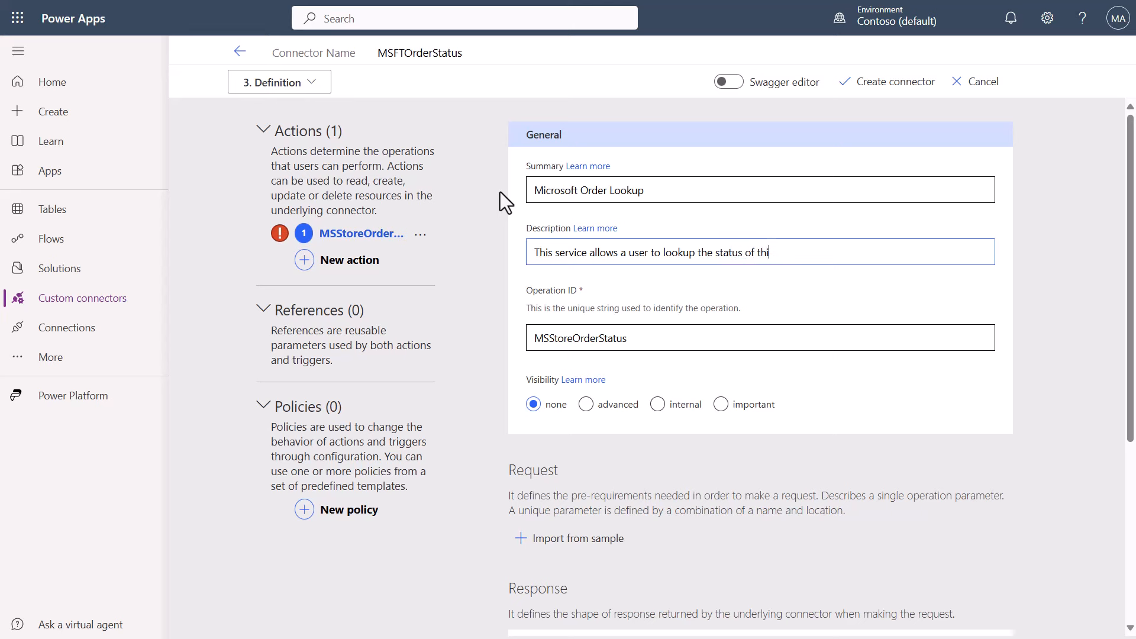
{"action": "type", "text": "eir Micro"}
{"action": "type", "text": "sfot"}
{"action": "key", "text": "BackSpace"}
{"action": "key", "text": "BackSpace"}
{"action": "type", "text": "oft order and order"}
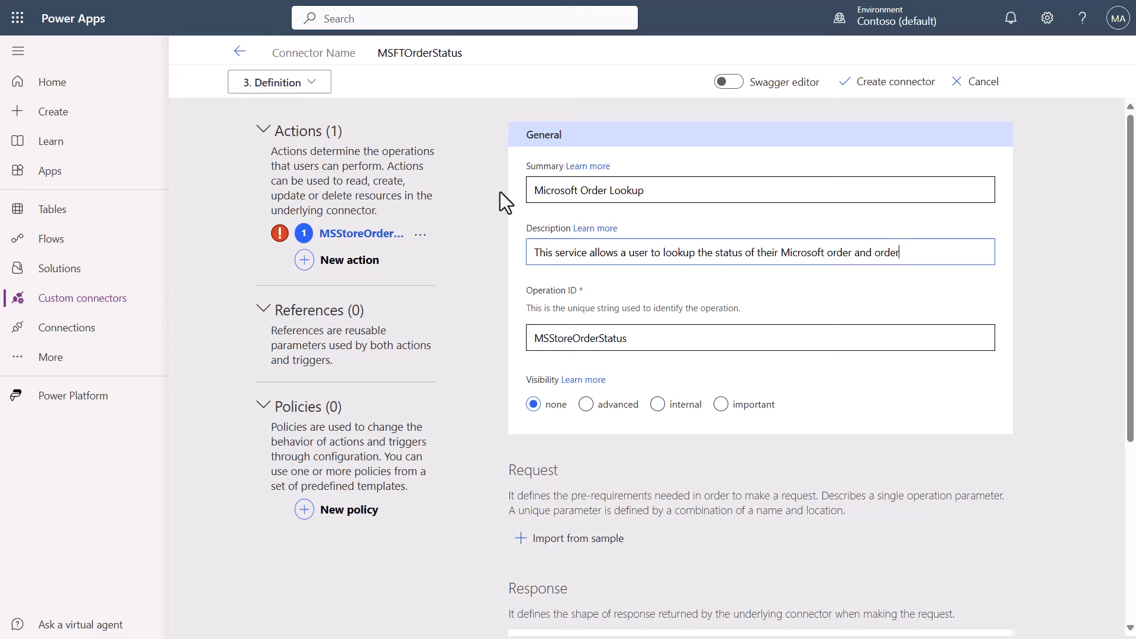
{"action": "type", "text": " dt"}
{"action": "type", "text": "tails such "}
{"action": "type", "text": "as trackin"}
{"action": "type", "text": "g u"}
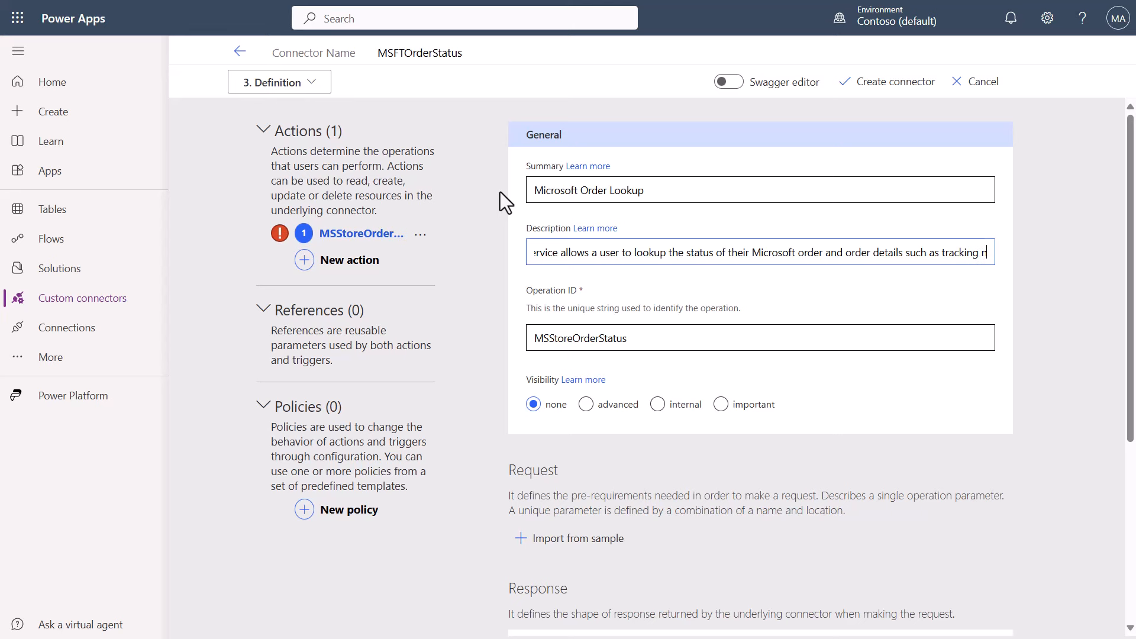
{"action": "type", "text": "umber and e"}
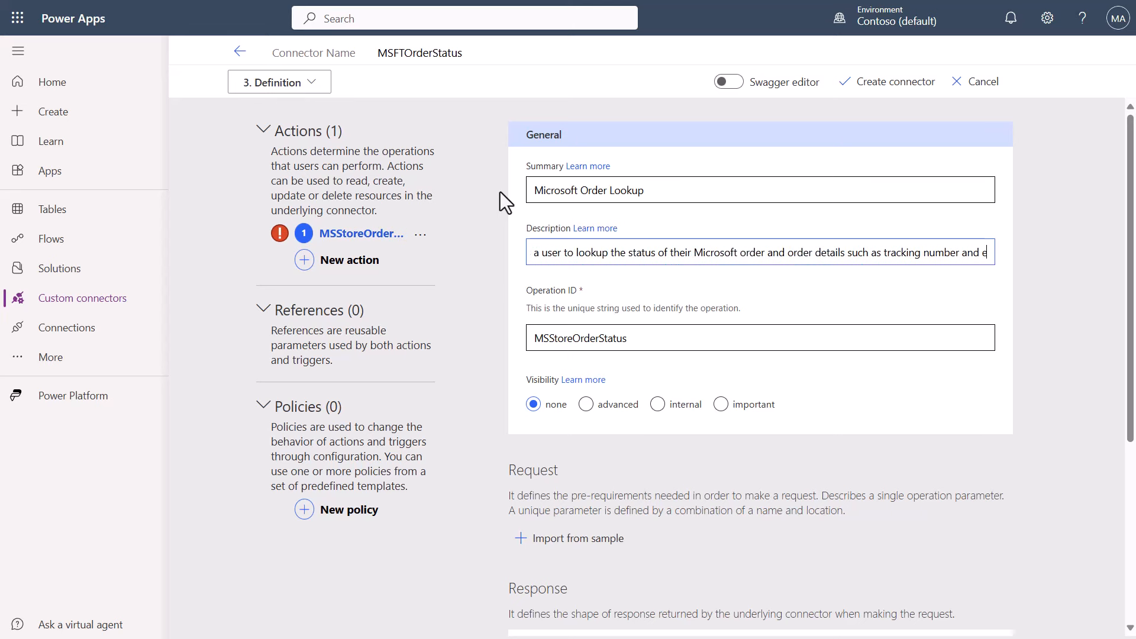
{"action": "type", "text": "stimated del"}
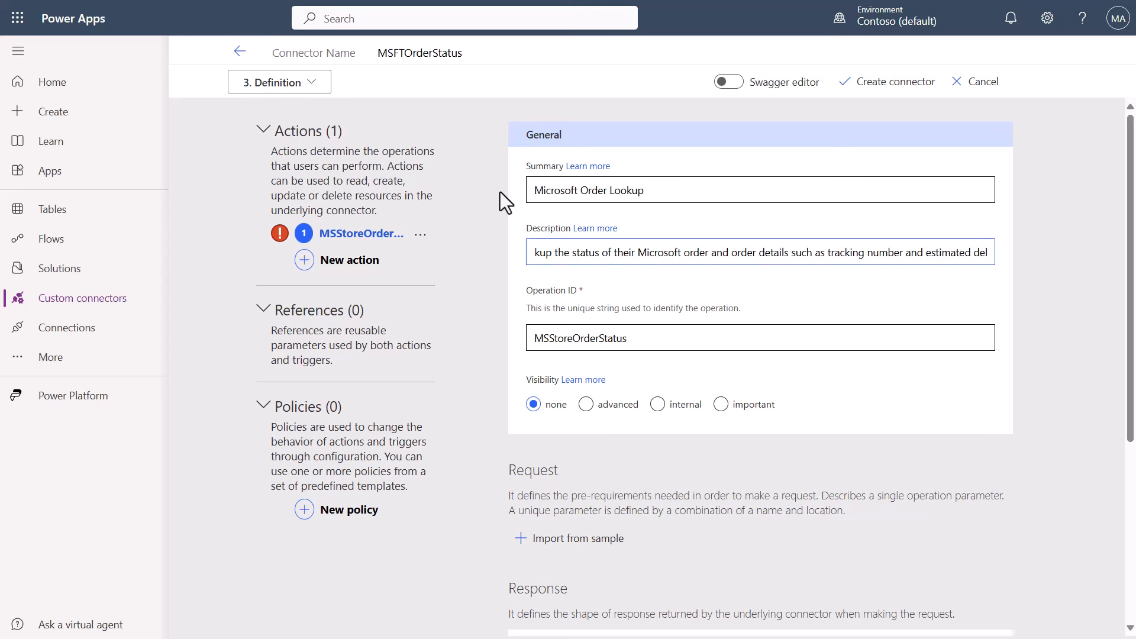
{"action": "type", "text": "ivery date"}
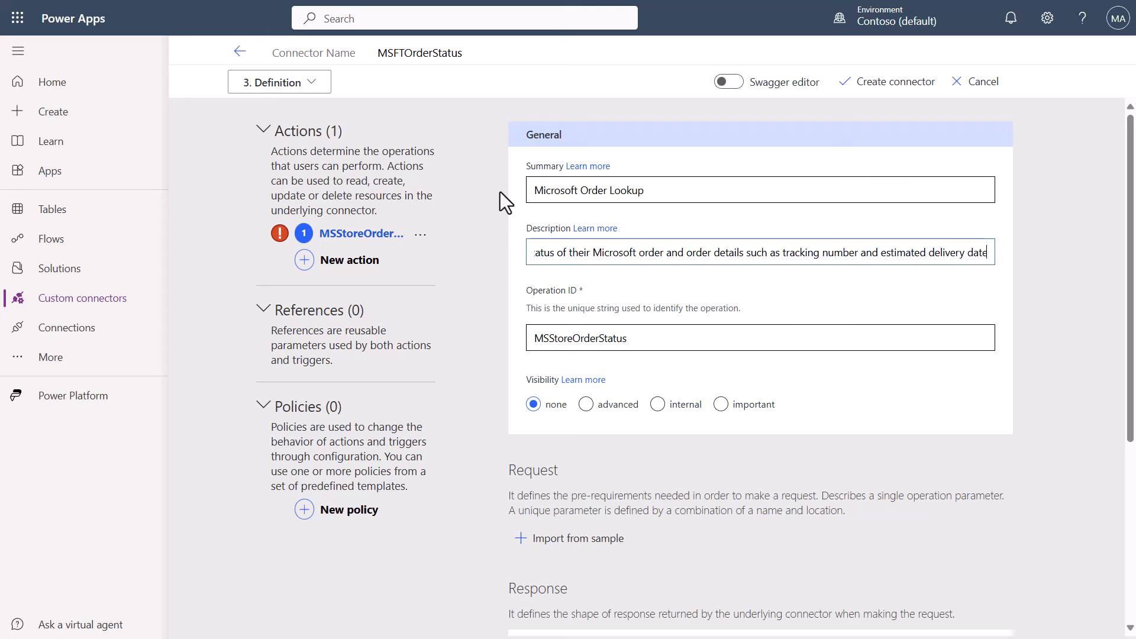
{"action": "type", "text": "."}
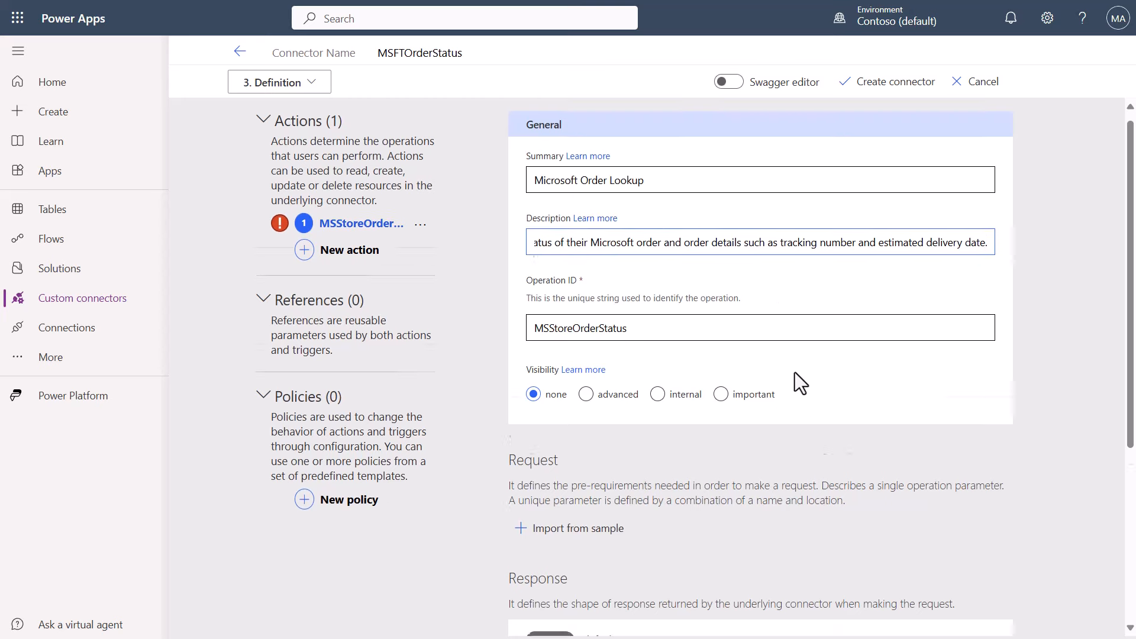
Start importing the action's request from a sample and choose GET as the verb
{"action": "scroll", "coordinate": [798, 379], "scroll_direction": "down", "scroll_amount": 3}
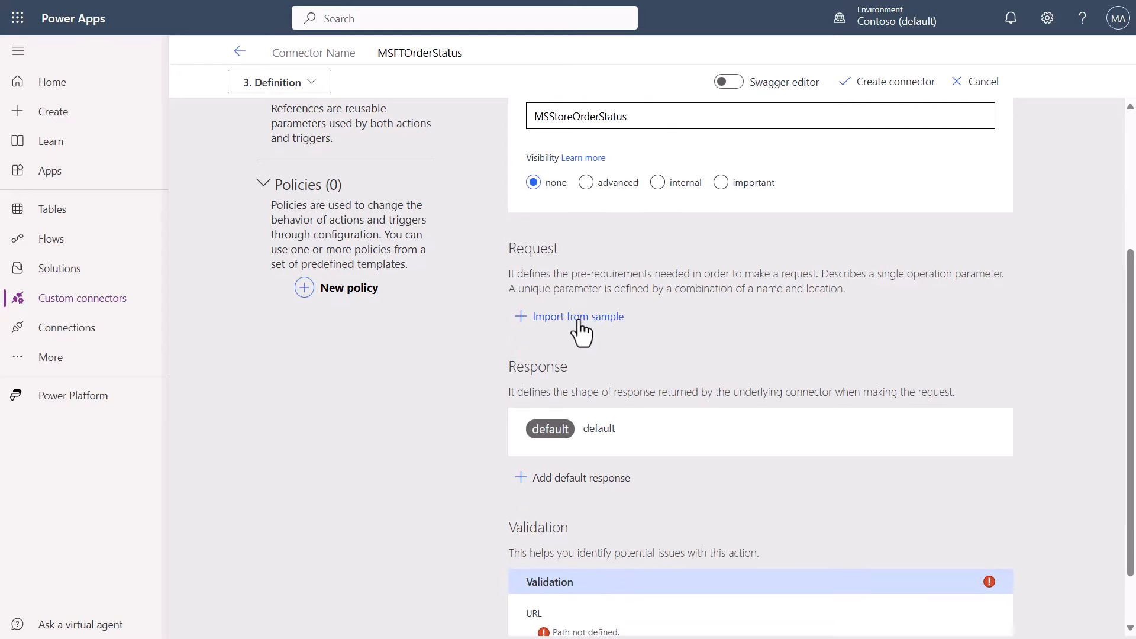
{"action": "left_click", "coordinate": [583, 318]}
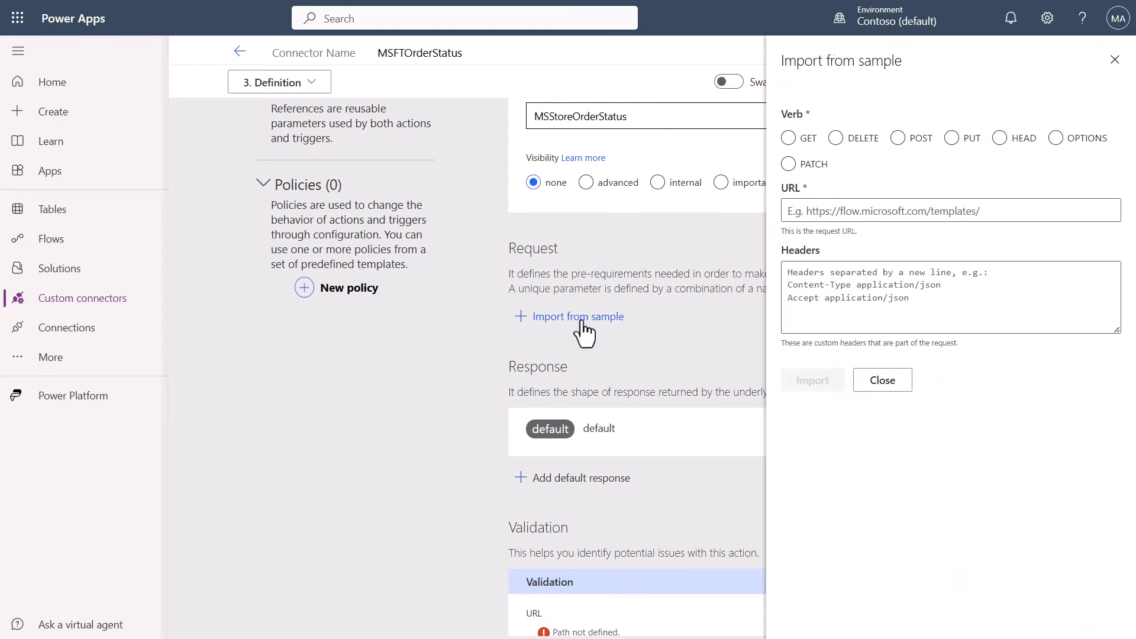
{"action": "left_click", "coordinate": [789, 142]}
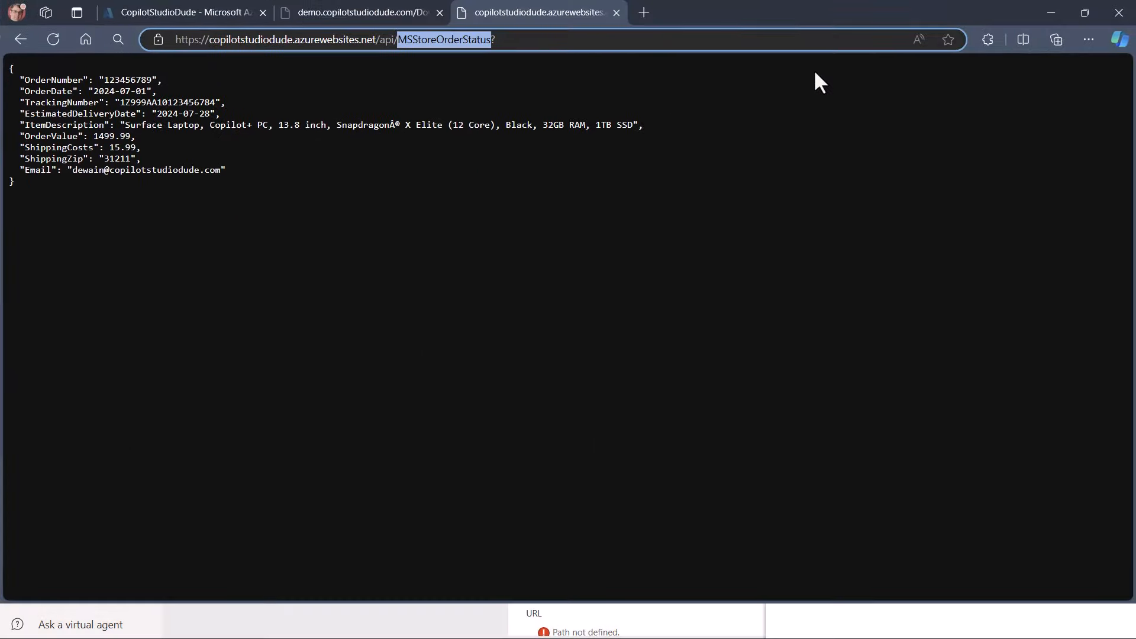
In the browser window, append an ordernumber query parameter with a sample value to the function URL, copy the full URL and return to the connector
{"action": "left_click", "coordinate": [572, 40]}
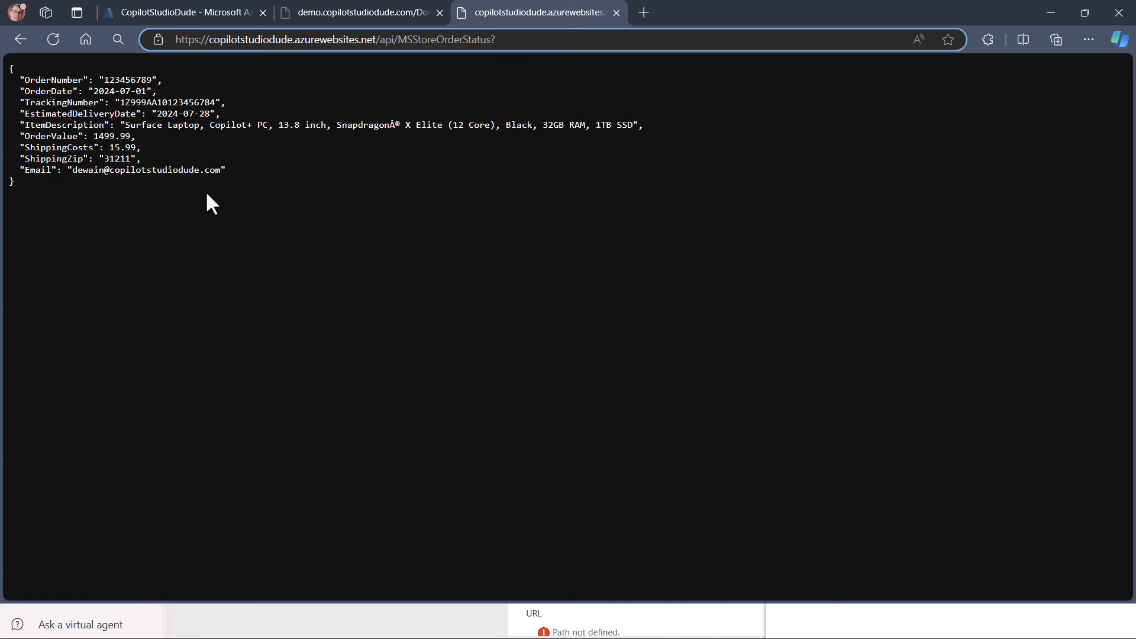
{"action": "type", "text": "o"}
{"action": "type", "text": "rder"}
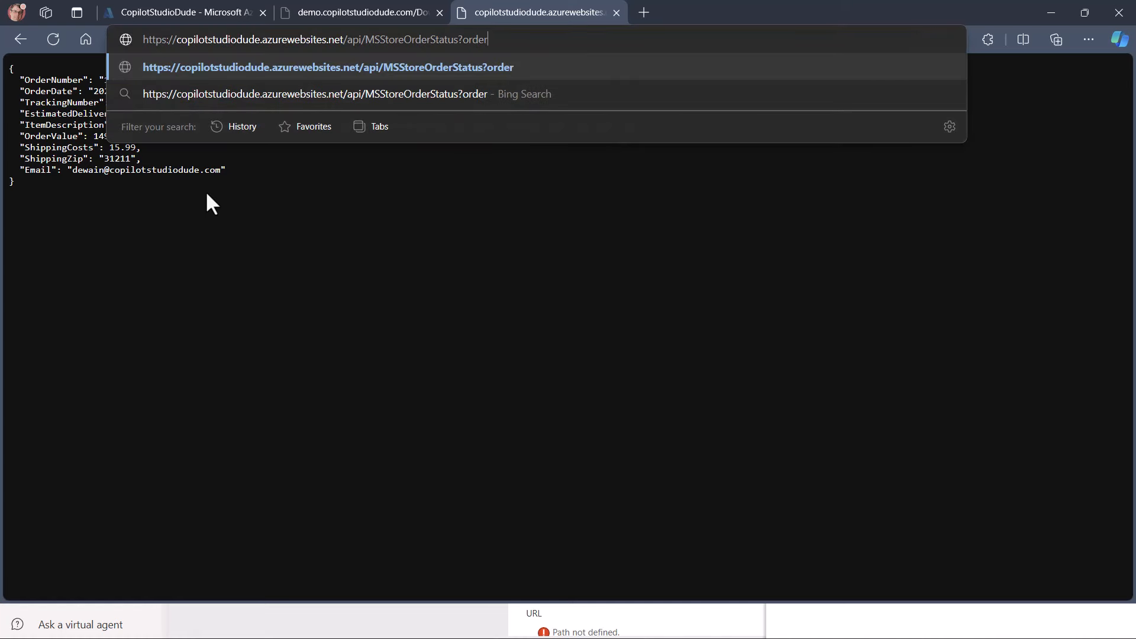
{"action": "type", "text": "number"}
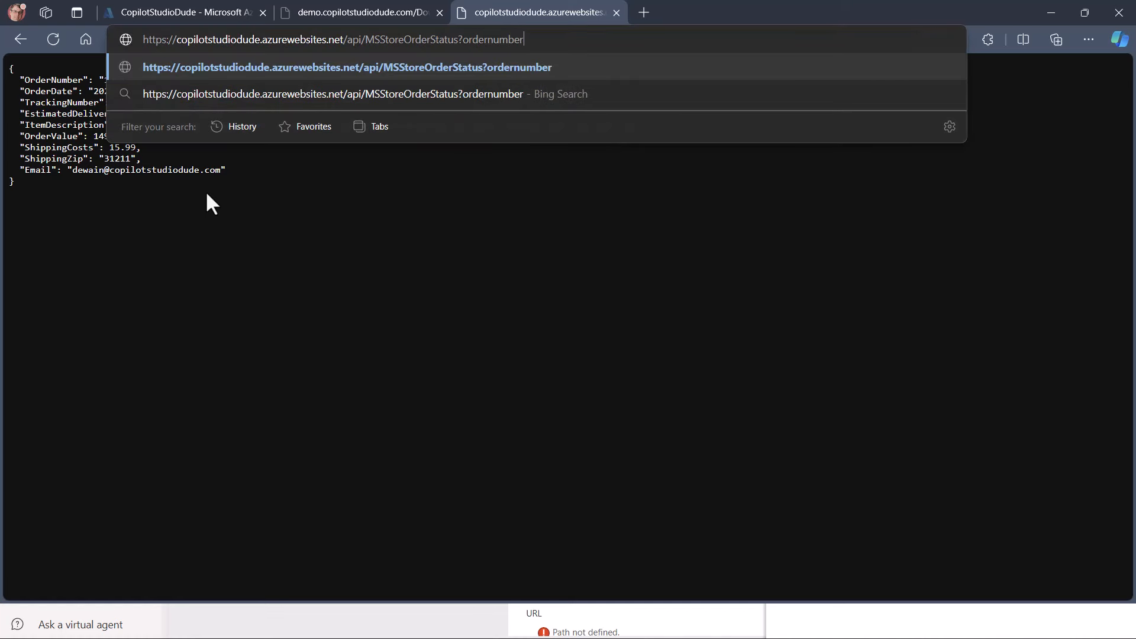
{"action": "type", "text": "=50"}
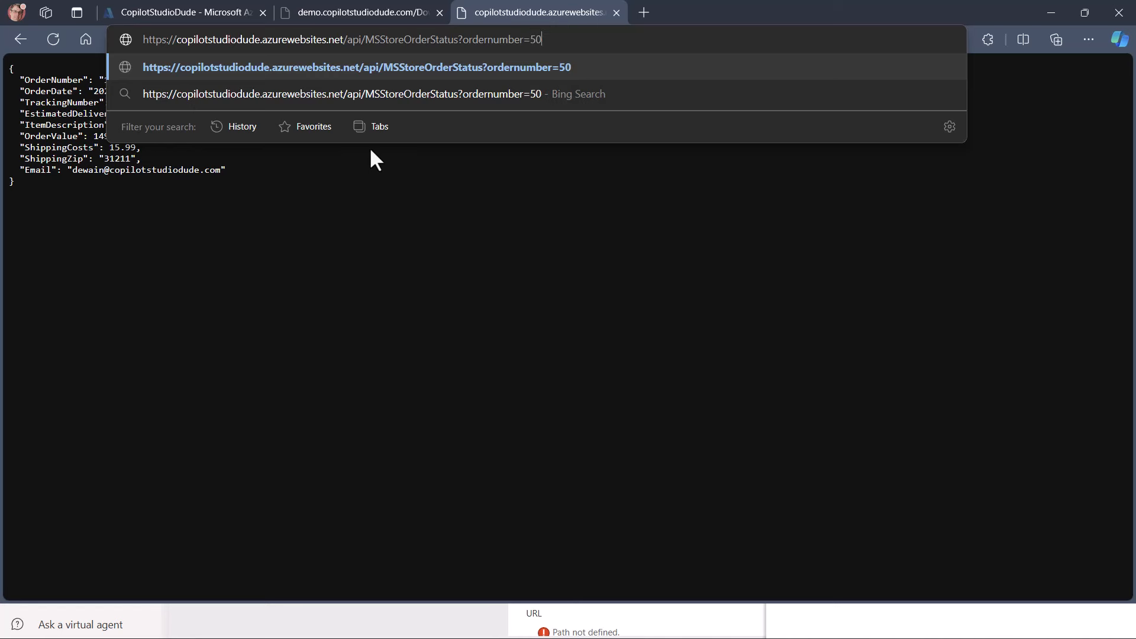
{"action": "left_click_drag", "start_coordinate": [546, 39], "coordinate": [120, 46]}
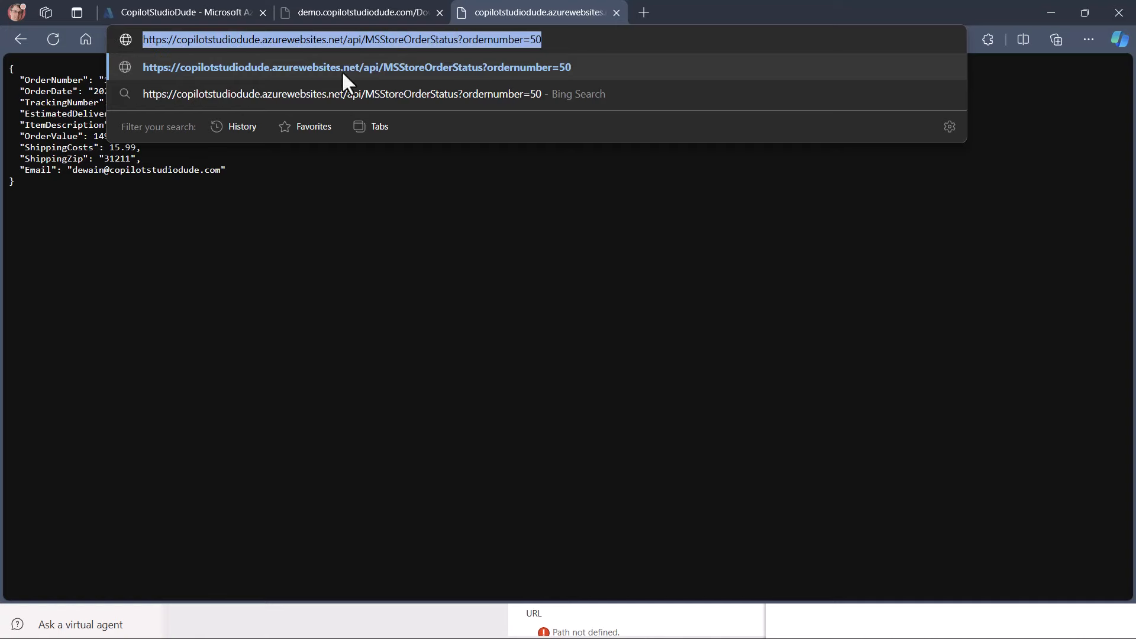
{"action": "left_click_drag", "start_coordinate": [923, 8], "coordinate": [1135, 213]}
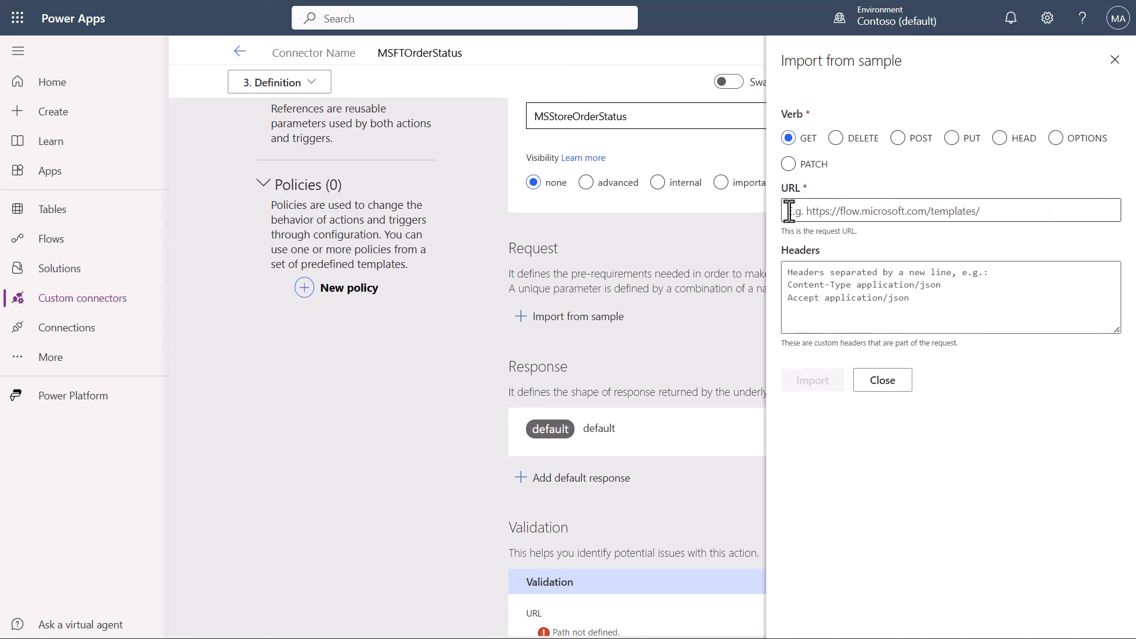
Paste the copied URL as the sample request URL and import it
{"action": "left_click", "coordinate": [894, 210]}
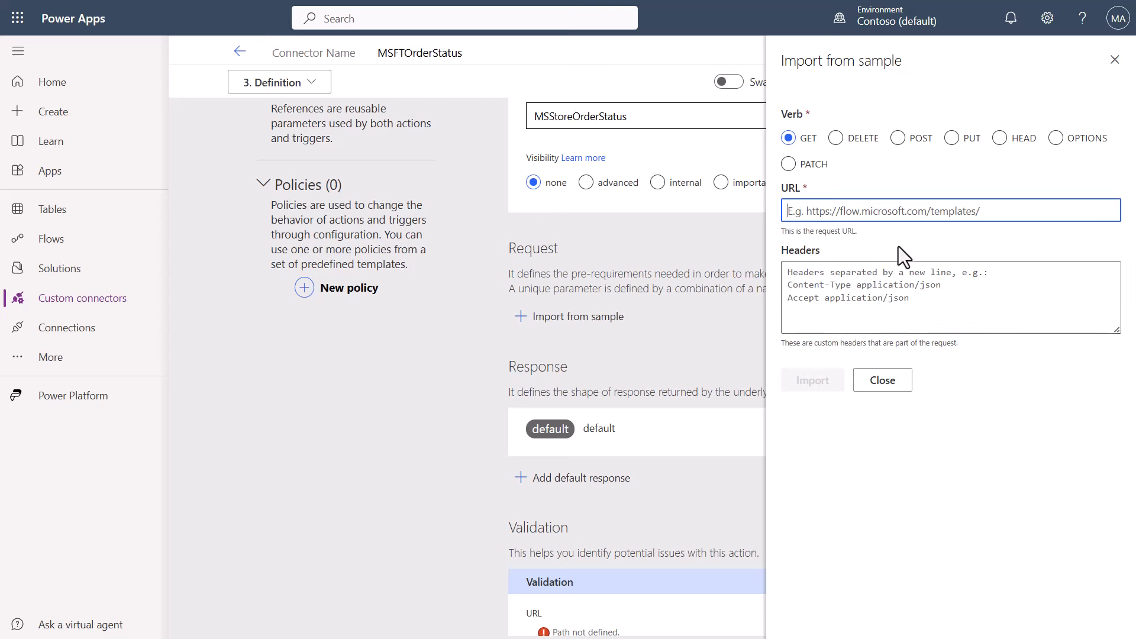
{"action": "key", "text": "ctrl+v"}
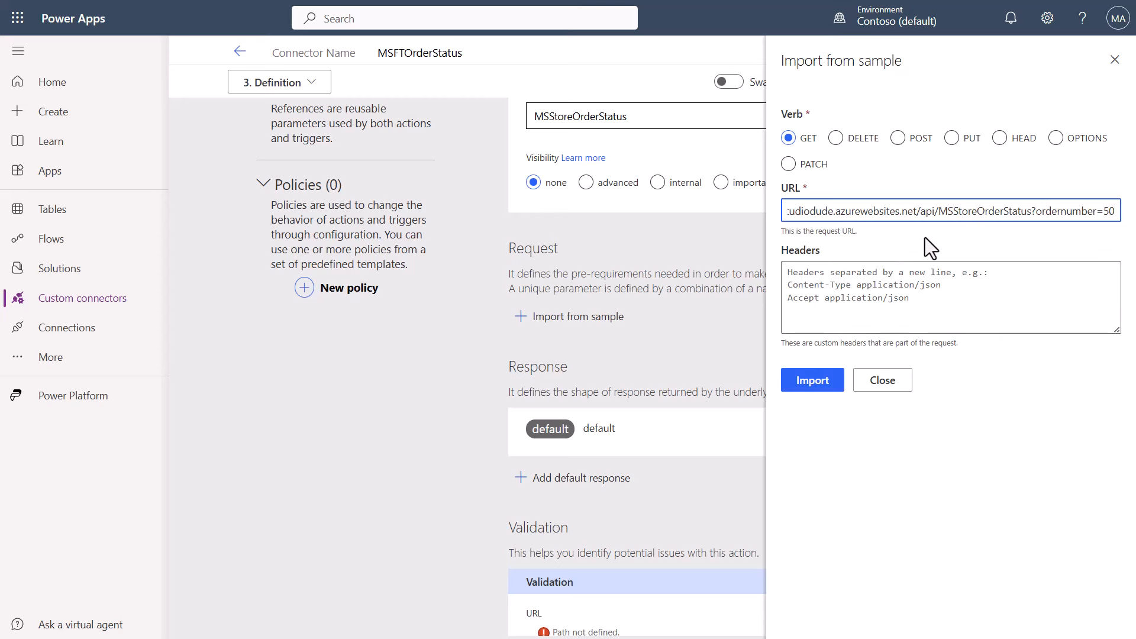
{"action": "left_click", "coordinate": [813, 384]}
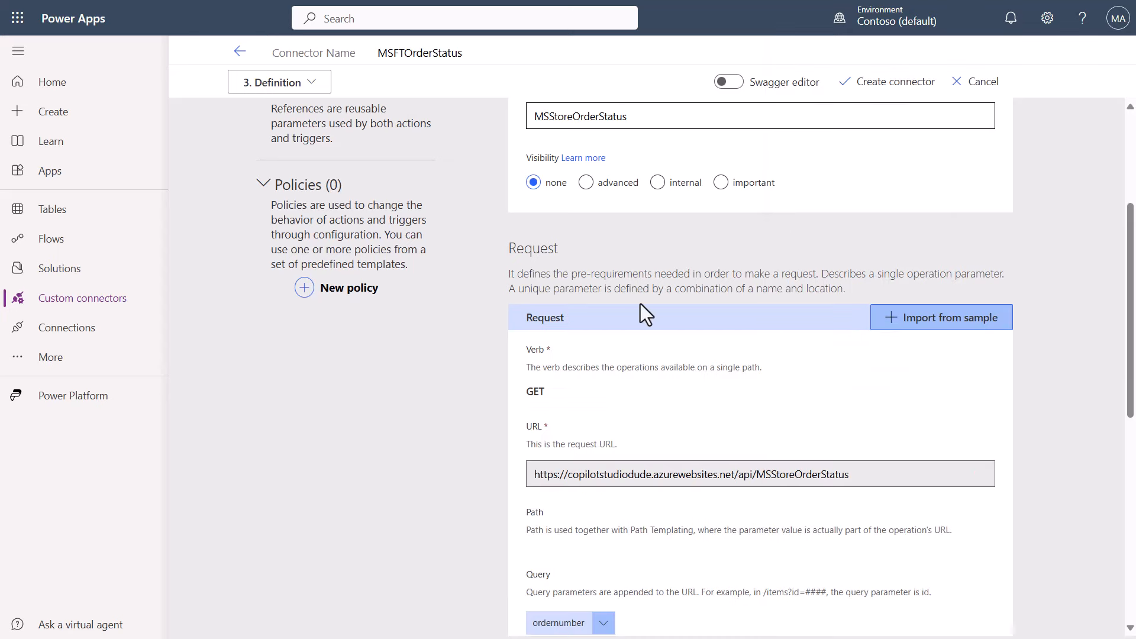
Edit the request's ordernumber query parameter and set its summary to "Order Number"
{"action": "scroll", "coordinate": [640, 305], "scroll_direction": "down", "scroll_amount": 6}
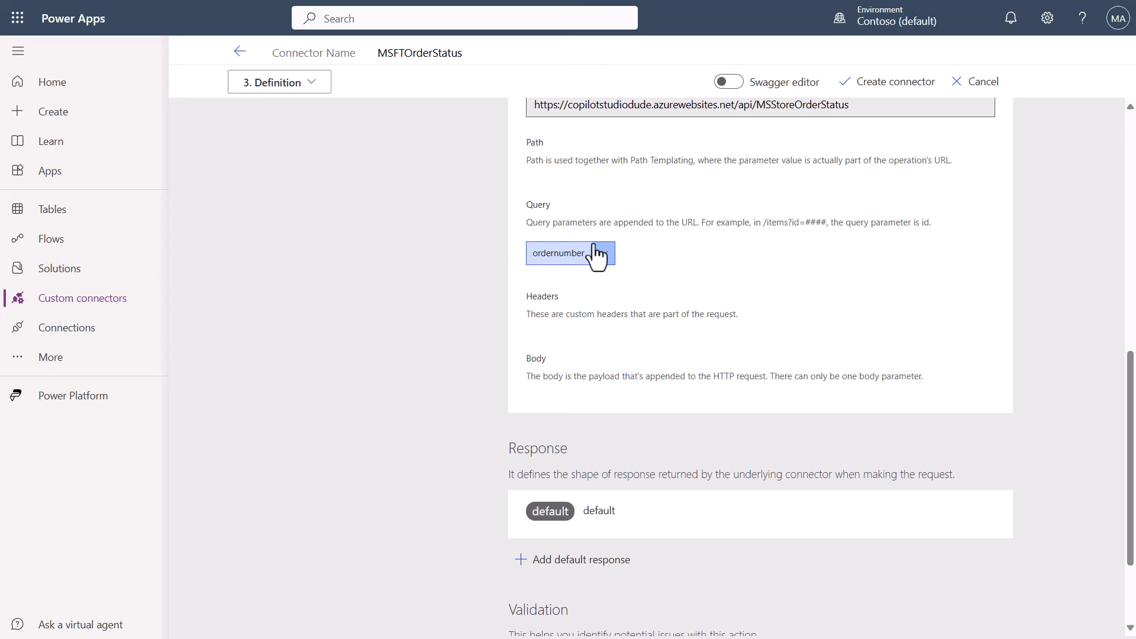
{"action": "left_click", "coordinate": [561, 255]}
{"action": "left_click", "coordinate": [559, 281]}
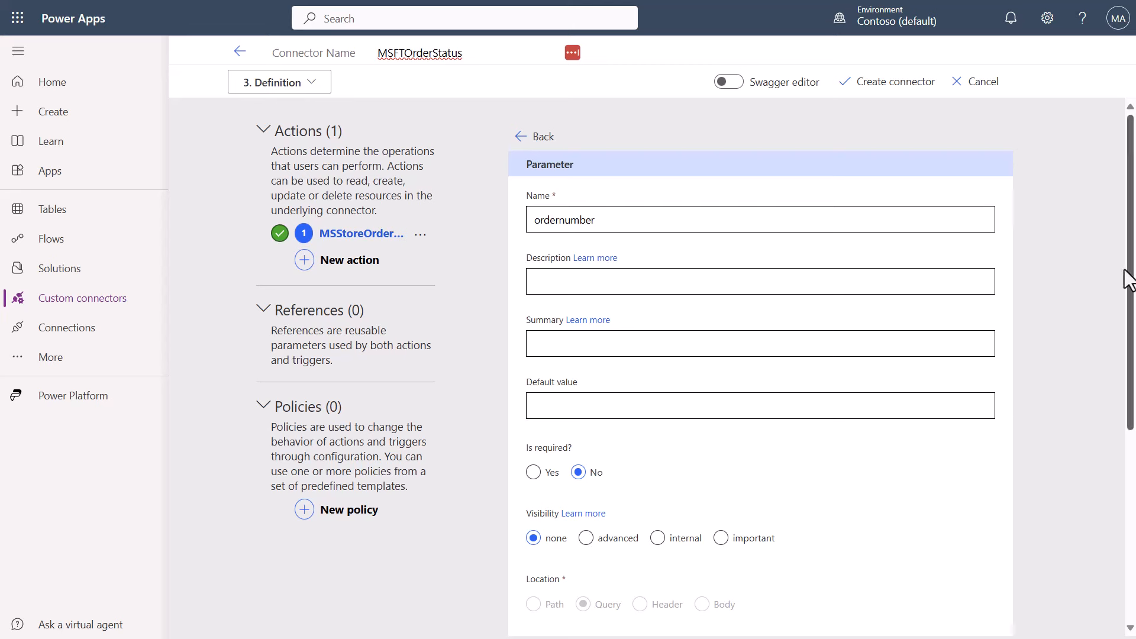
{"action": "left_click", "coordinate": [553, 347]}
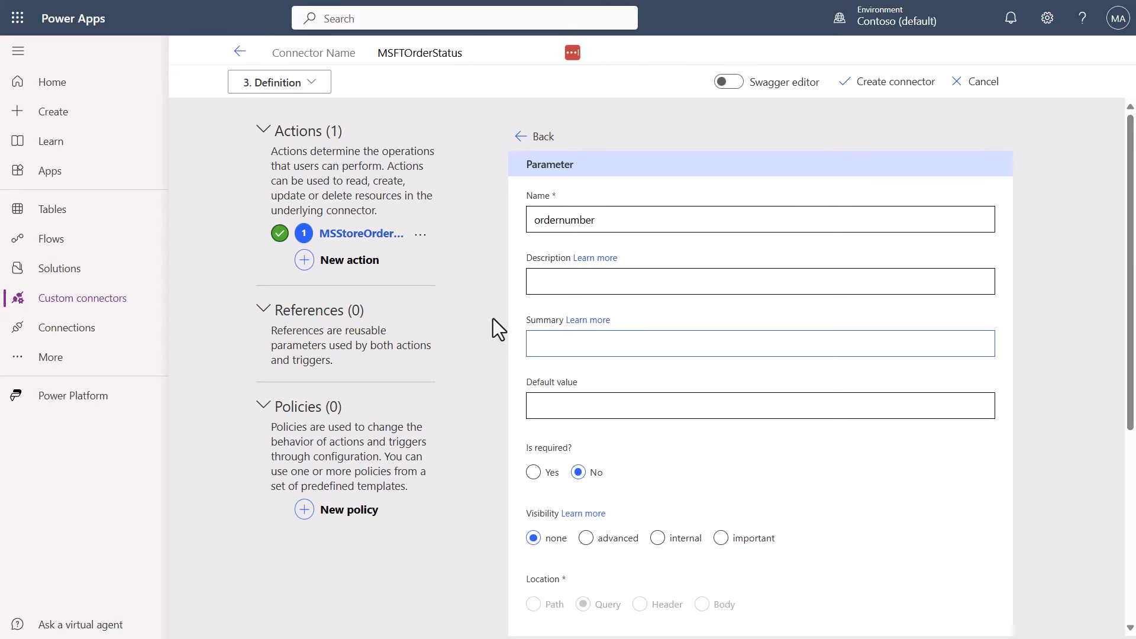
{"action": "type", "text": "Order Number"}
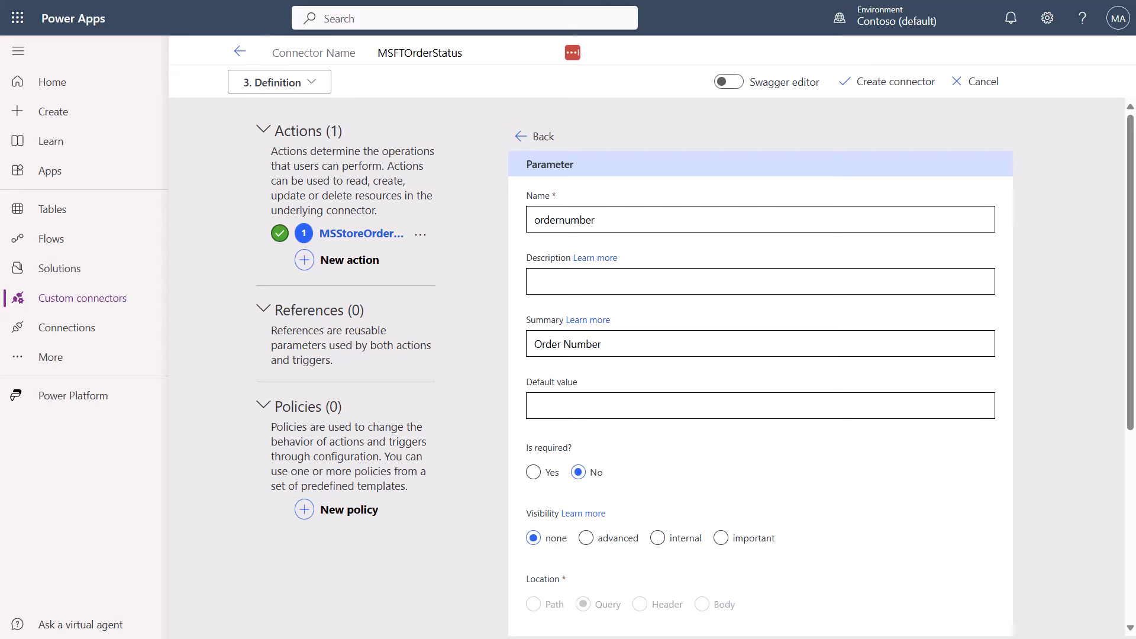
Describe the parameter as "The order number for your order from the Microsoft Store. This can also be referred to as a reference number." and mark it required
{"action": "left_click", "coordinate": [672, 282]}
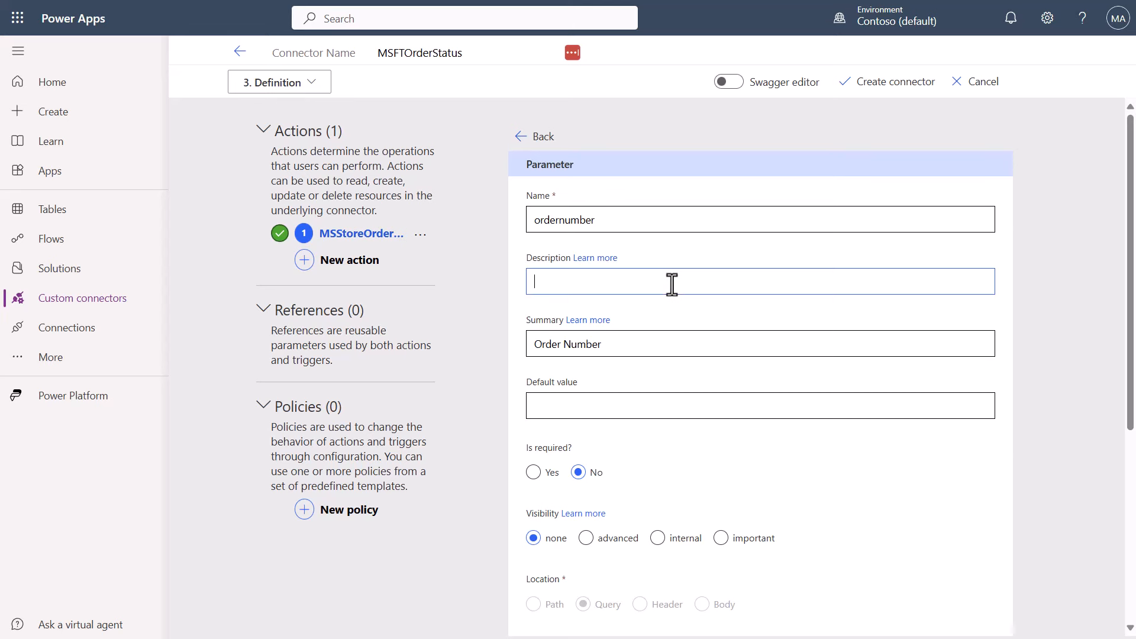
{"action": "type", "text": "number for your order from the Microsoft Store. This can also be referred to as a reference number."}
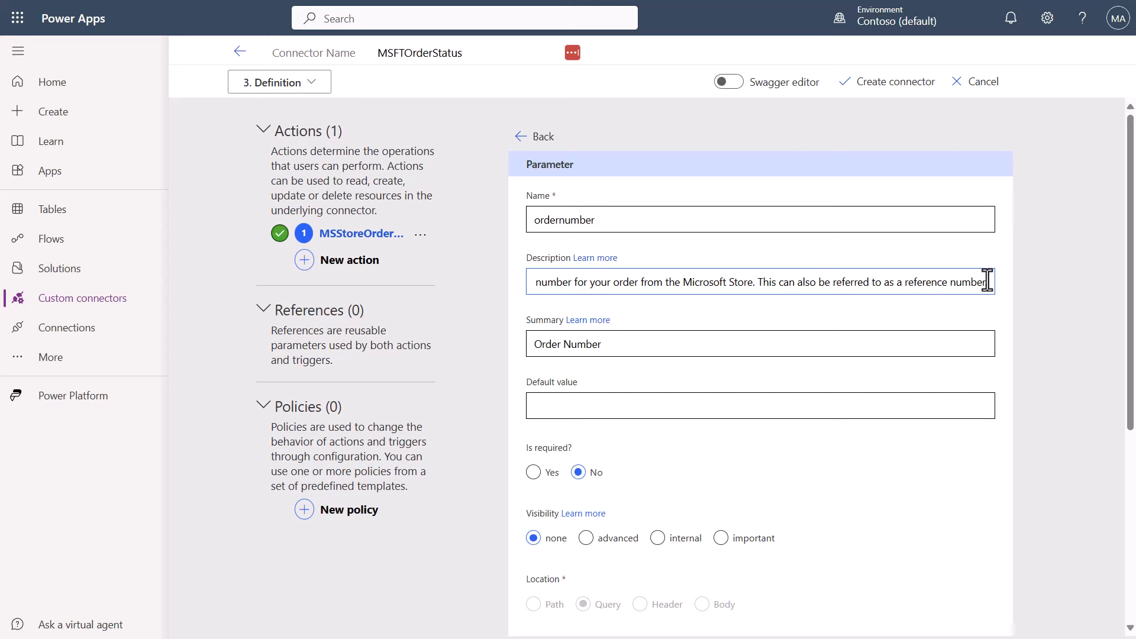
{"action": "left_click_drag", "start_coordinate": [994, 282], "coordinate": [527, 282]}
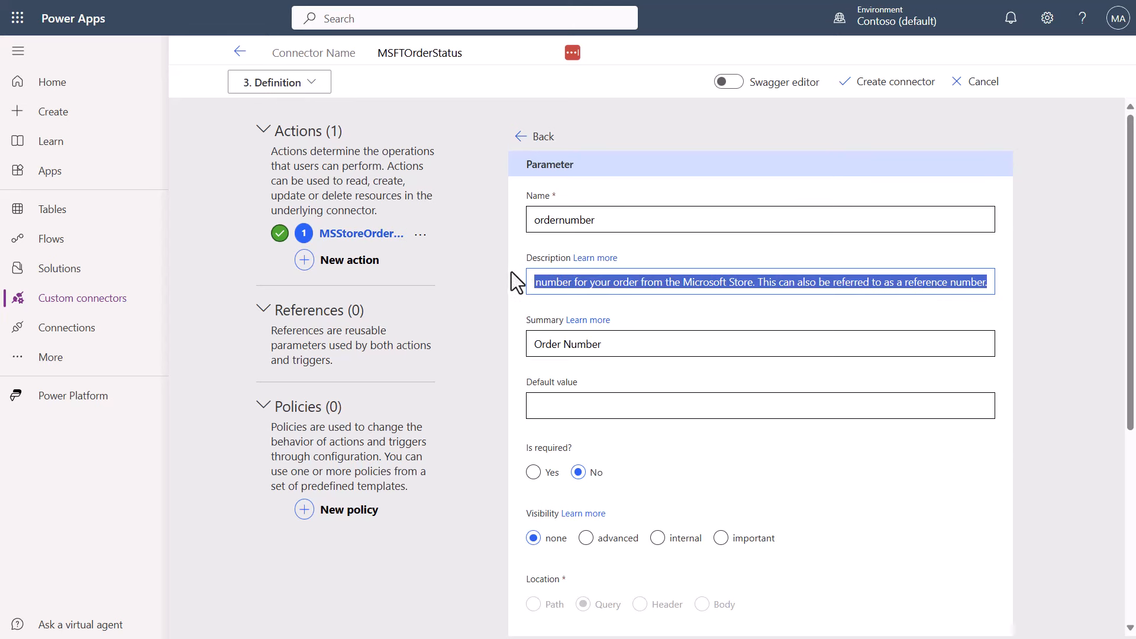
{"action": "left_click", "coordinate": [594, 283]}
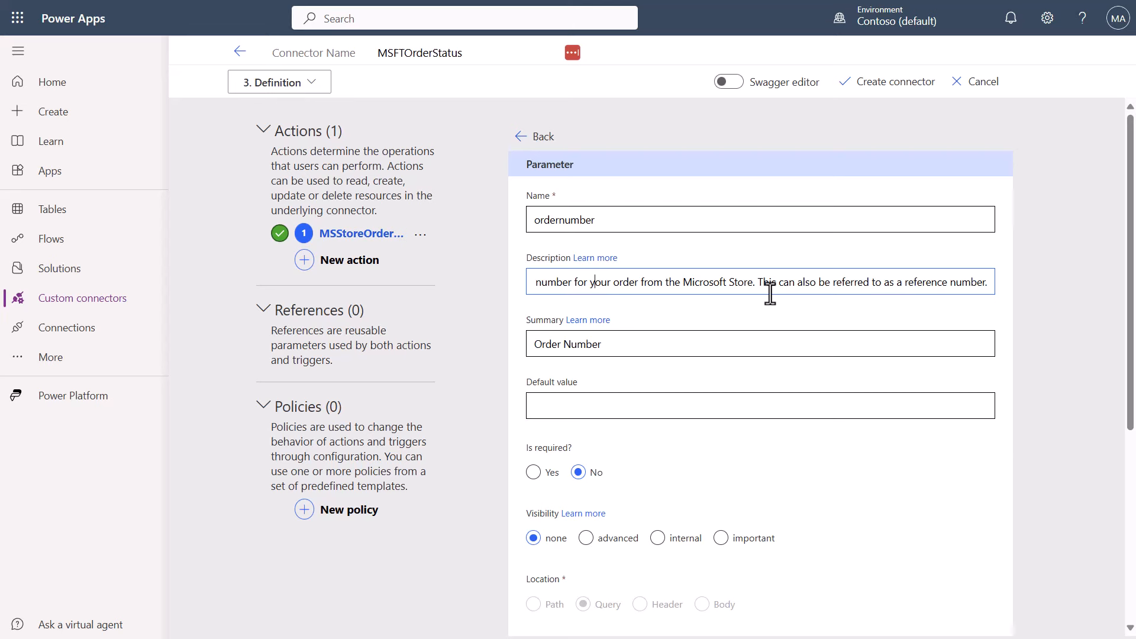
{"action": "key", "text": "Home"}
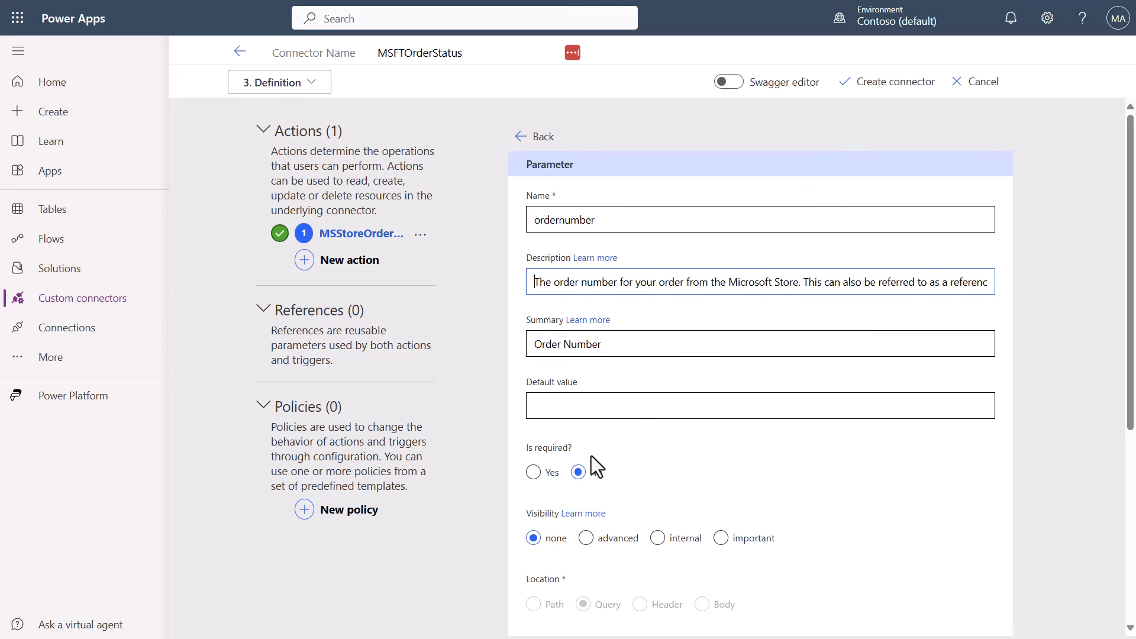
{"action": "left_click", "coordinate": [534, 472]}
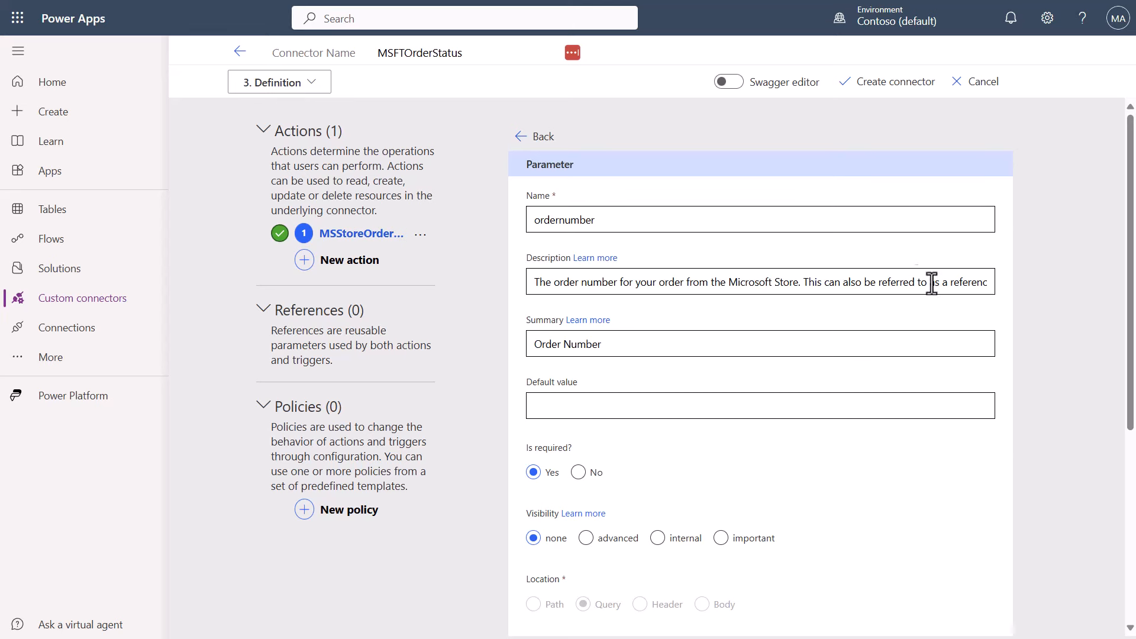
{"action": "left_click", "coordinate": [539, 138]}
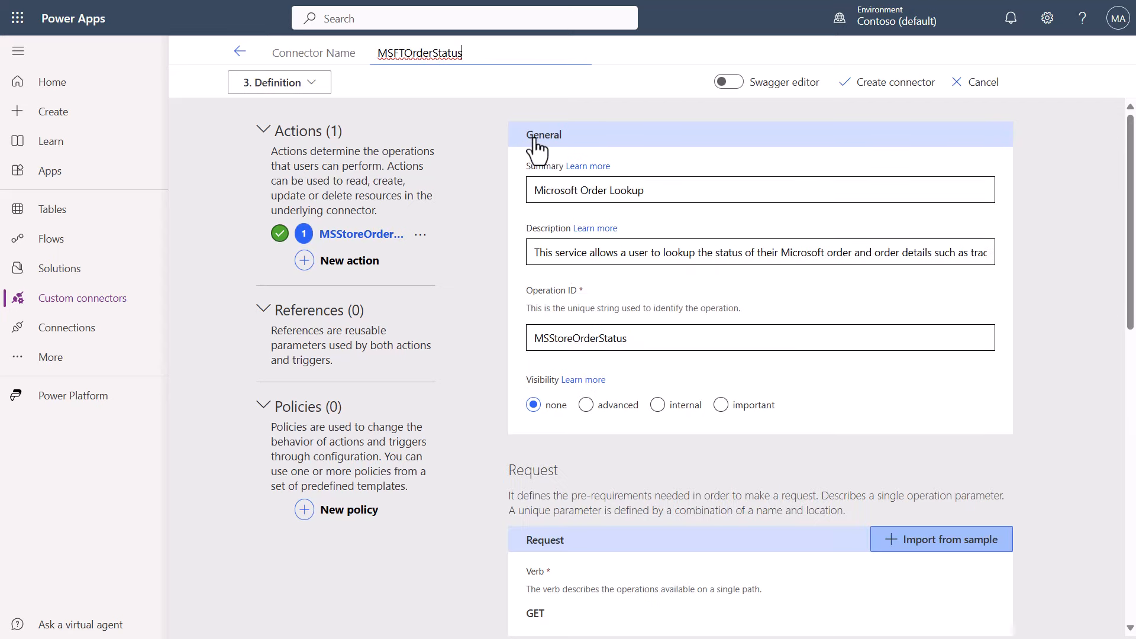
Open the action's default response and start importing it from a sample
{"action": "scroll", "coordinate": [861, 385], "scroll_direction": "down", "scroll_amount": 10}
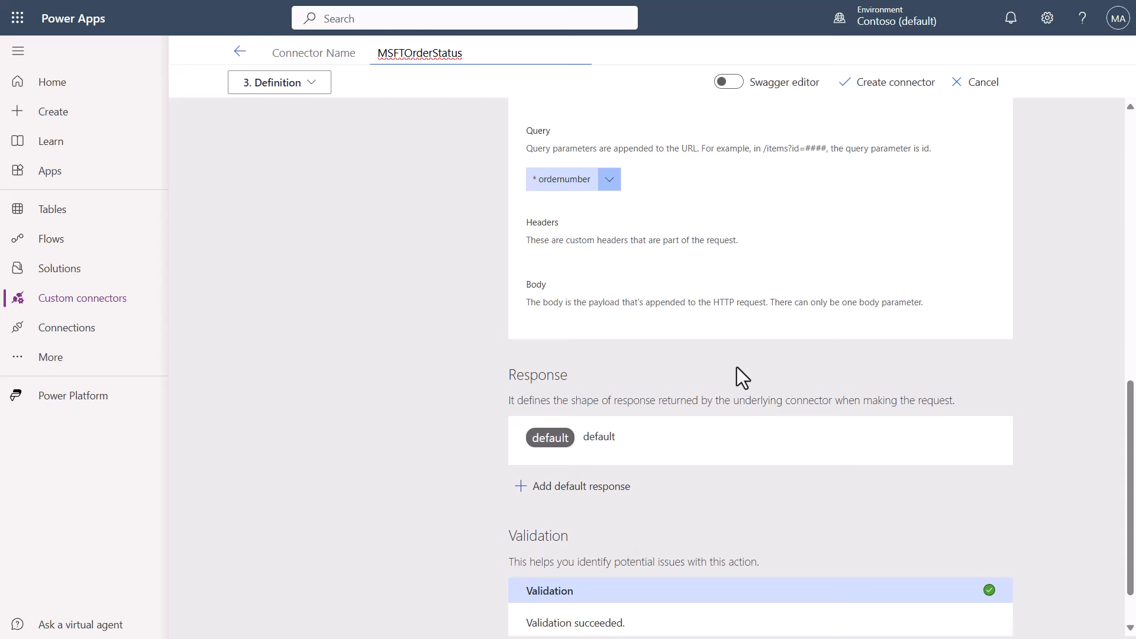
{"action": "left_click", "coordinate": [610, 446]}
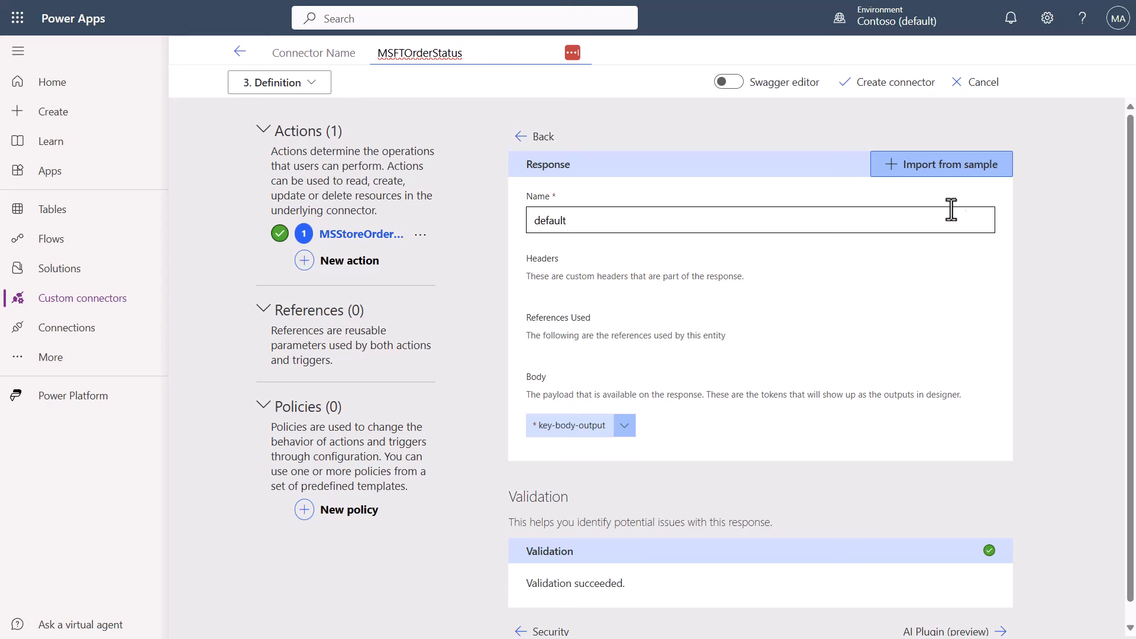
{"action": "left_click", "coordinate": [911, 173]}
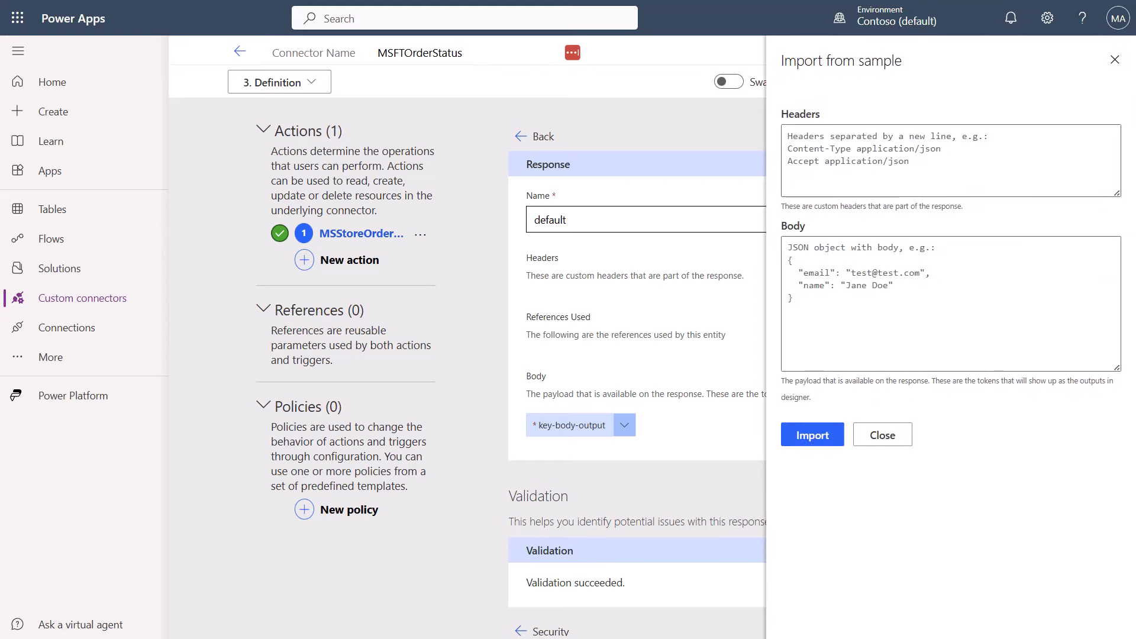
In the browser window, copy the complete JSON order output of the MSStoreOrderStatus function and return to the connector
{"action": "left_click_drag", "start_coordinate": [1135, 198], "coordinate": [860, 1]}
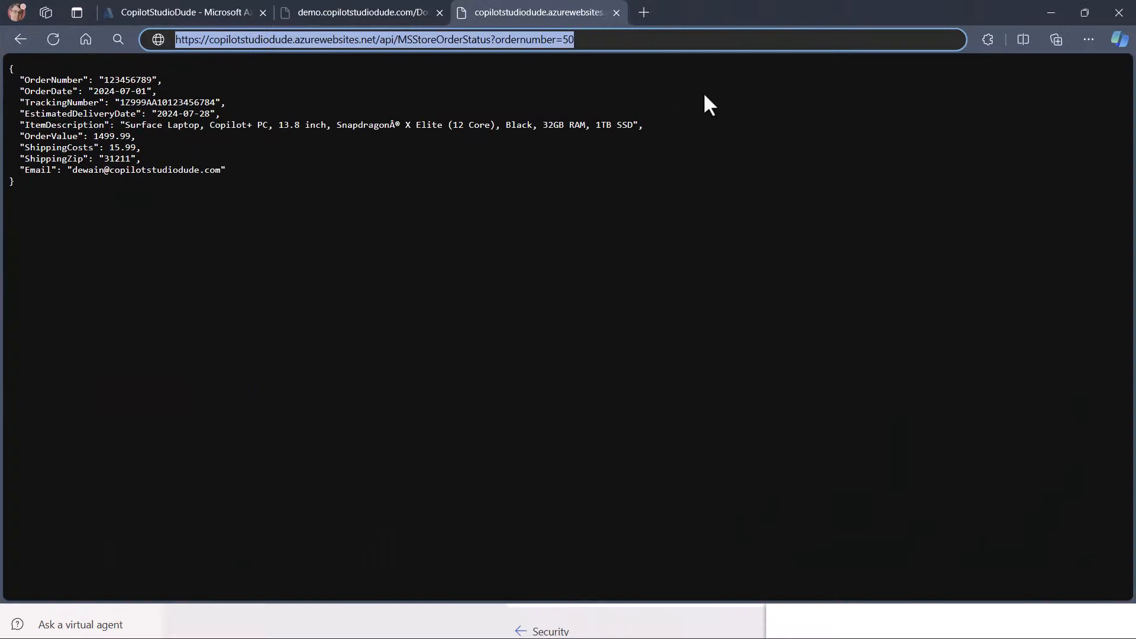
{"action": "left_click_drag", "start_coordinate": [37, 183], "coordinate": [4, 74]}
{"action": "key", "text": "ctrl+c"}
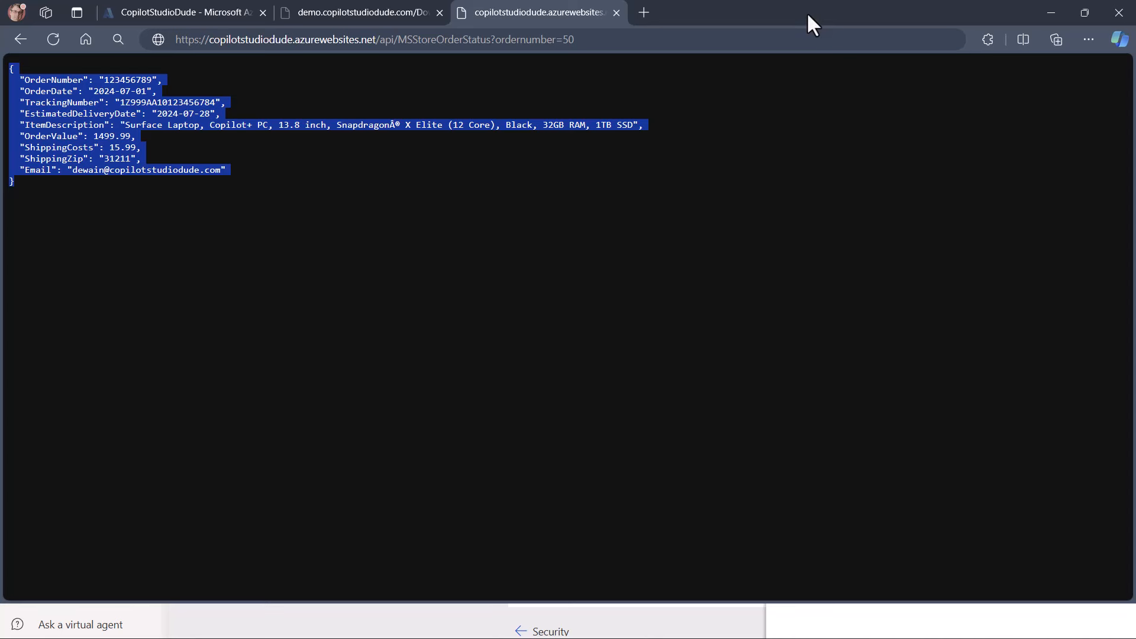
{"action": "left_click_drag", "start_coordinate": [808, 15], "coordinate": [1135, 153]}
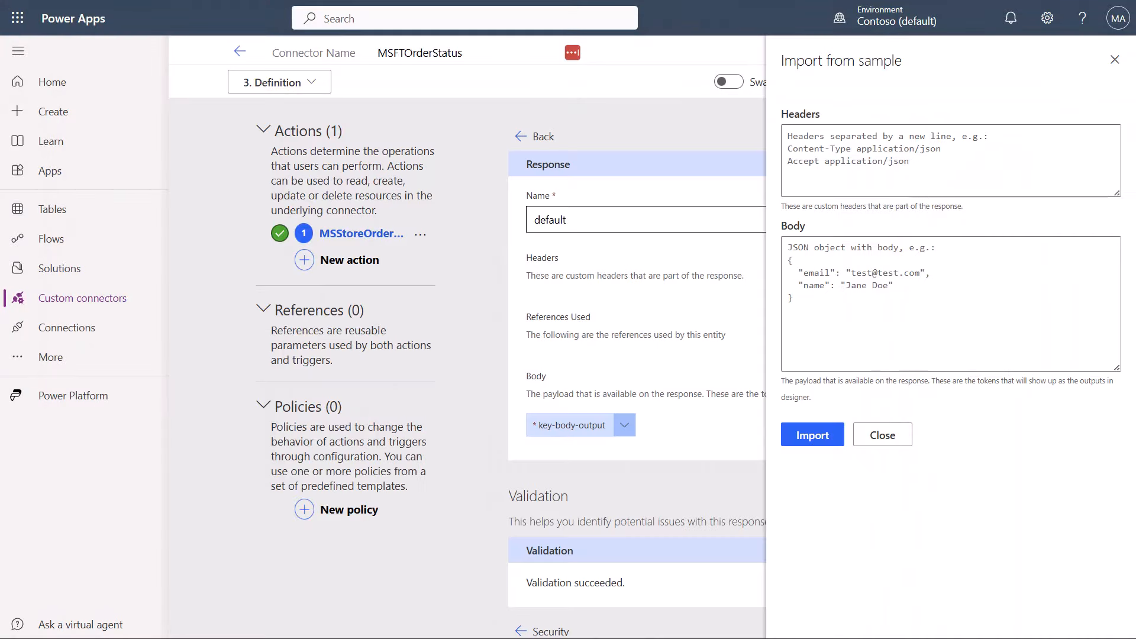
Paste the copied JSON as the sample response body and import it
{"action": "left_click", "coordinate": [787, 245]}
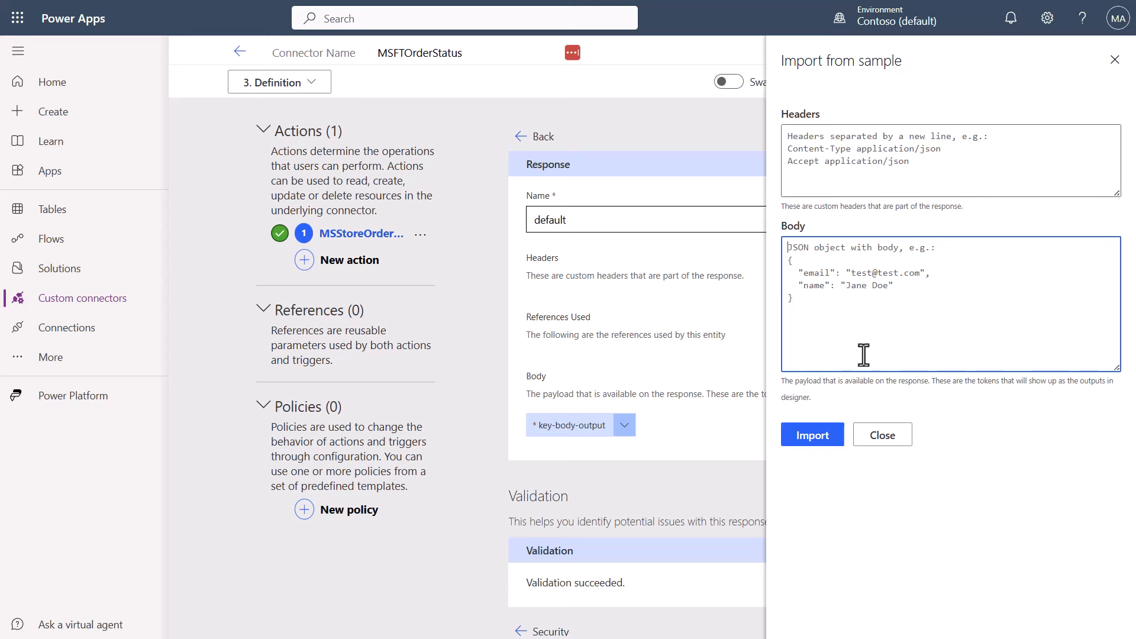
{"action": "key", "text": "ctrl+v"}
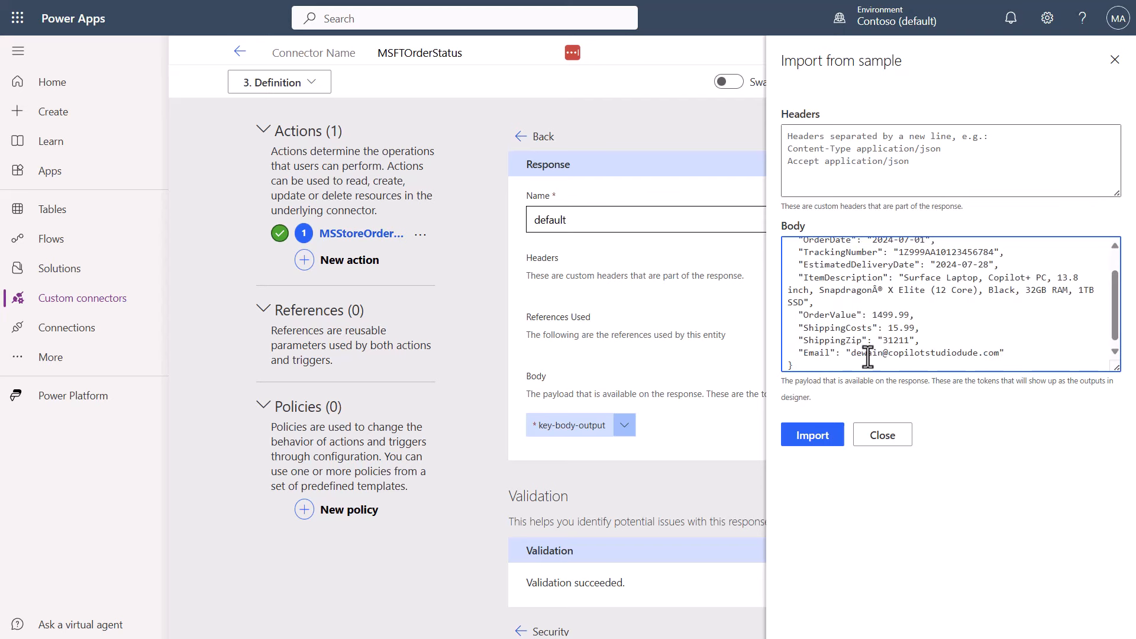
{"action": "left_click", "coordinate": [812, 436]}
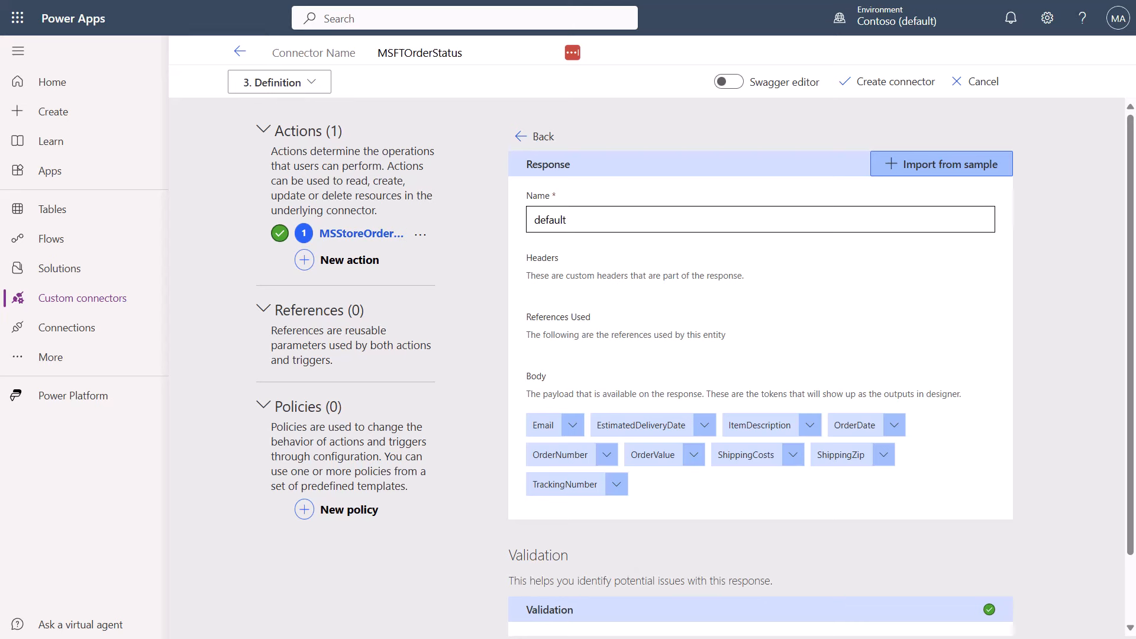
Edit the Email response property, look up its entry in the Inputs notes and set the property's title to "Email"
{"action": "left_click", "coordinate": [544, 432]}
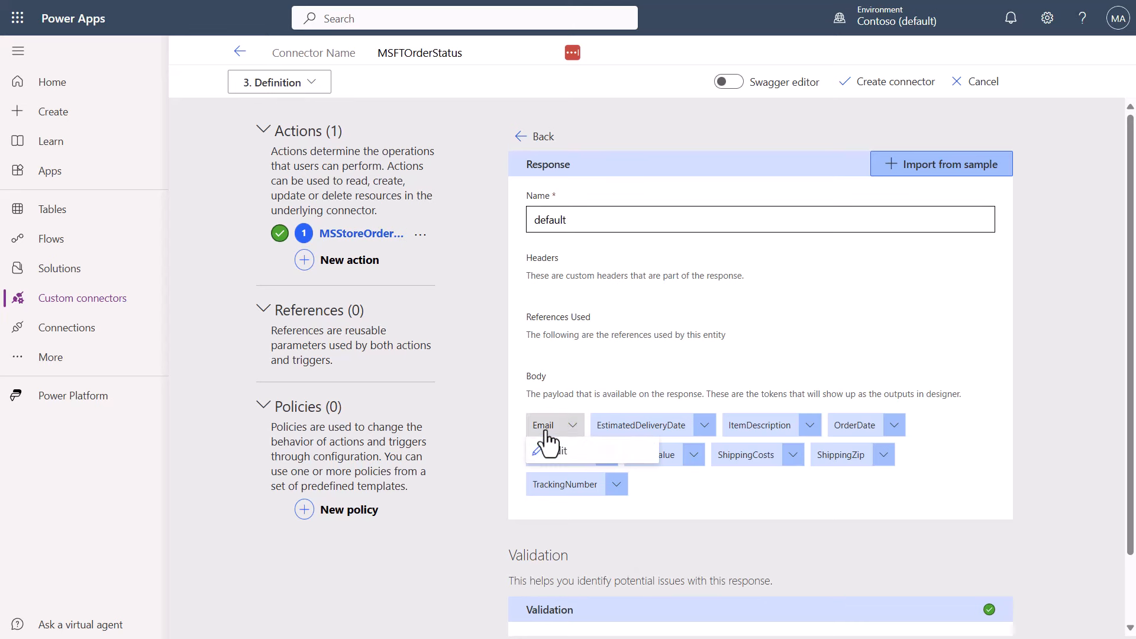
{"action": "left_click", "coordinate": [558, 452]}
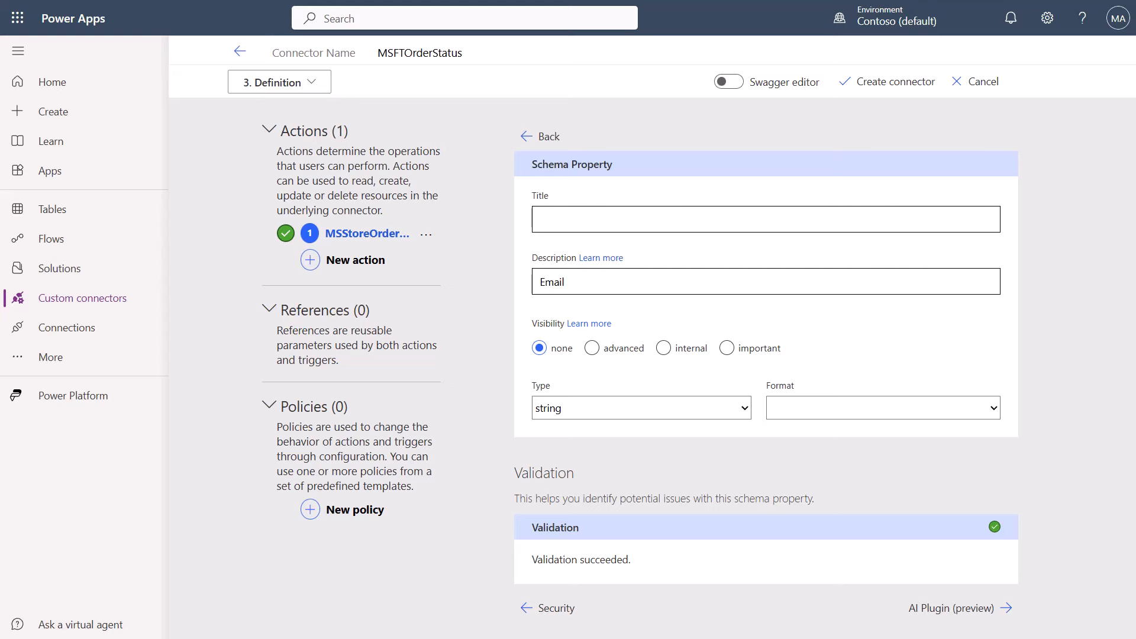
{"action": "left_click_drag", "start_coordinate": [1135, 185], "coordinate": [578, 9]}
{"action": "scroll", "coordinate": [569, 320], "scroll_direction": "down", "scroll_amount": 1}
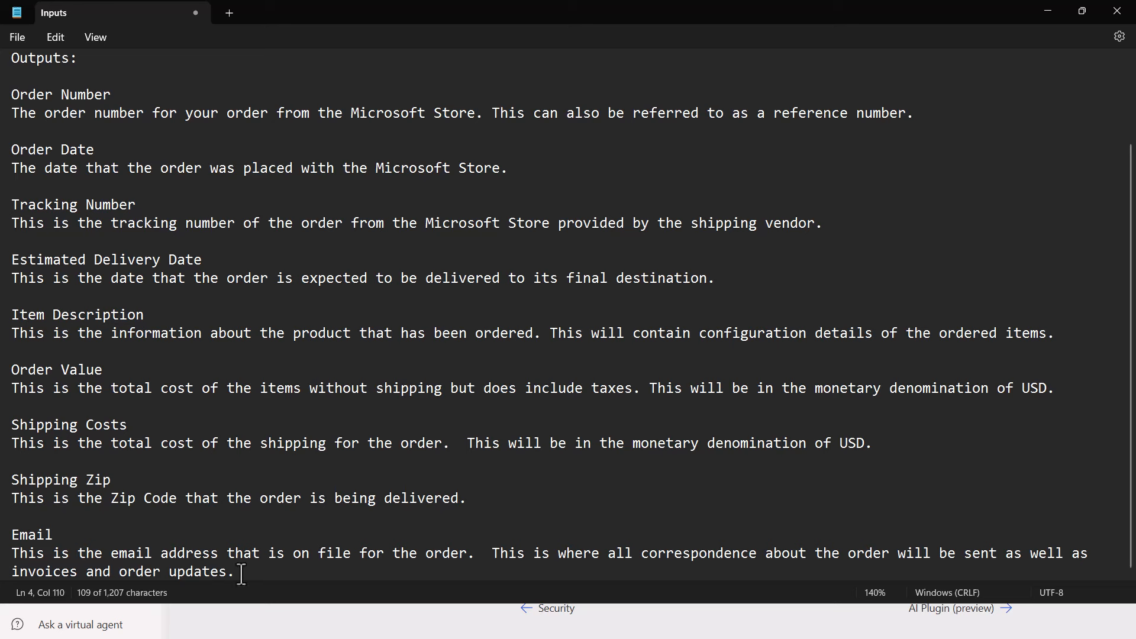
{"action": "left_click_drag", "start_coordinate": [52, 535], "coordinate": [7, 533]}
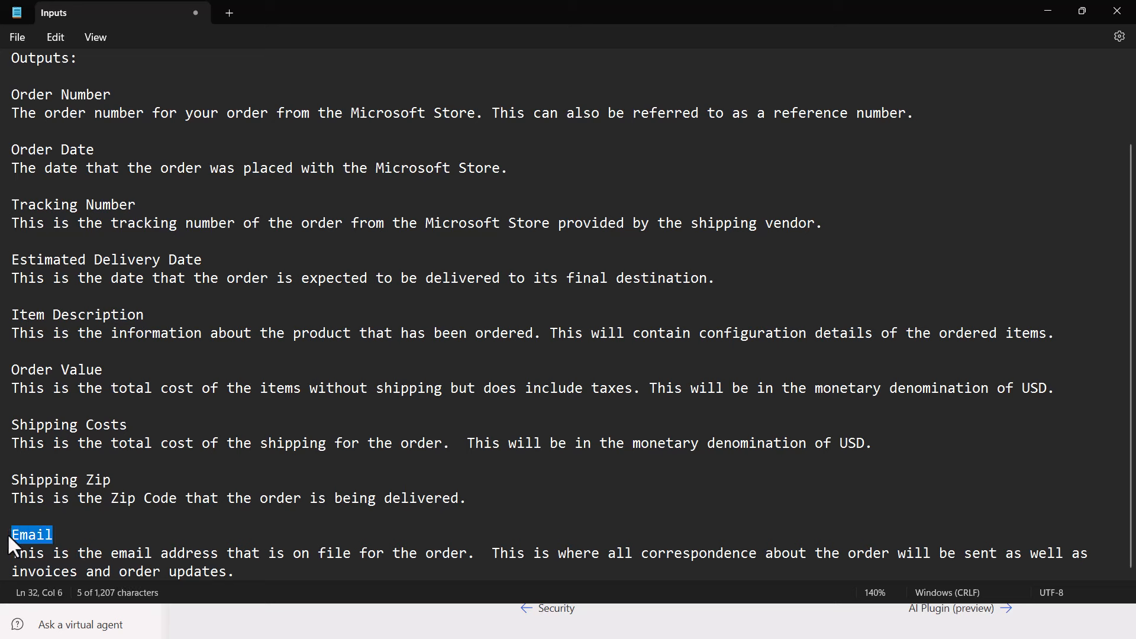
{"action": "double_click", "coordinate": [451, 11]}
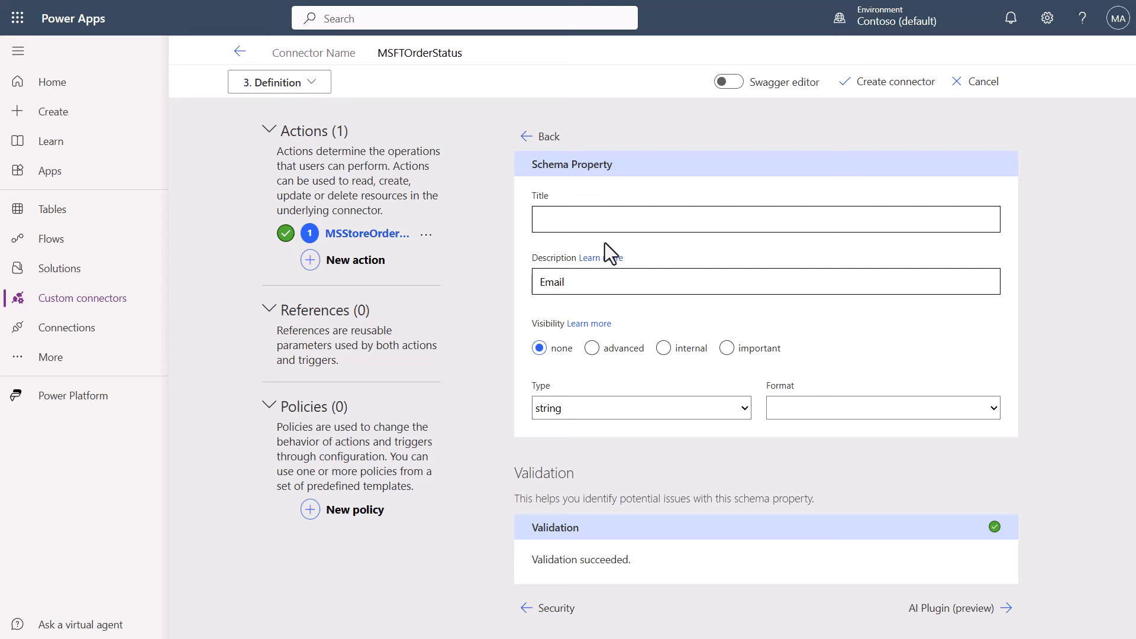
{"action": "left_click", "coordinate": [586, 223]}
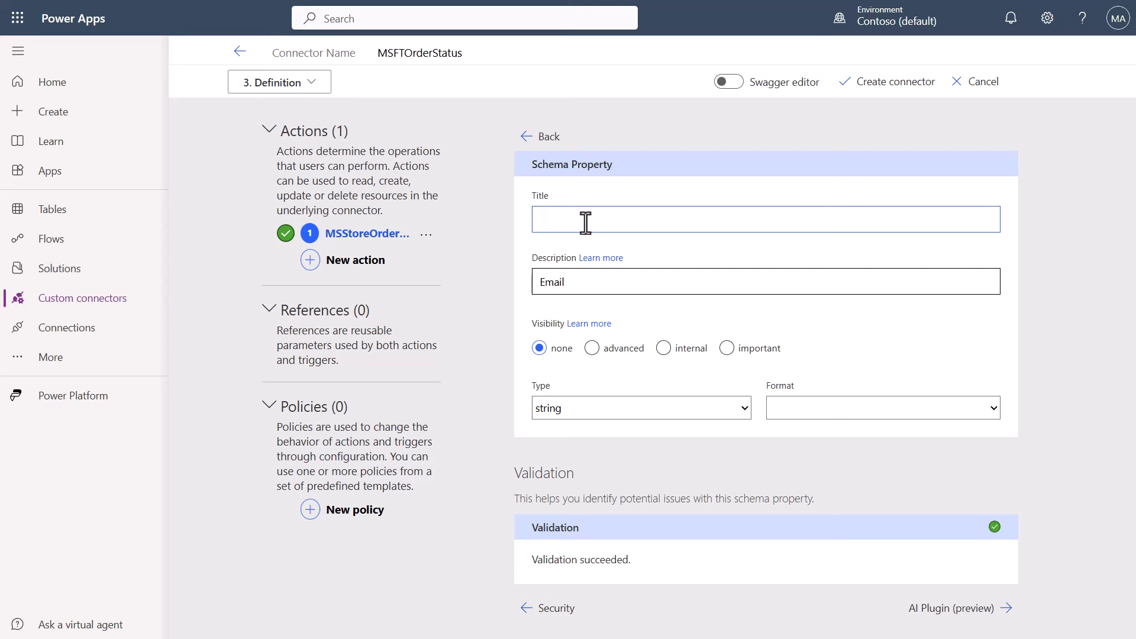
{"action": "type", "text": "Email"}
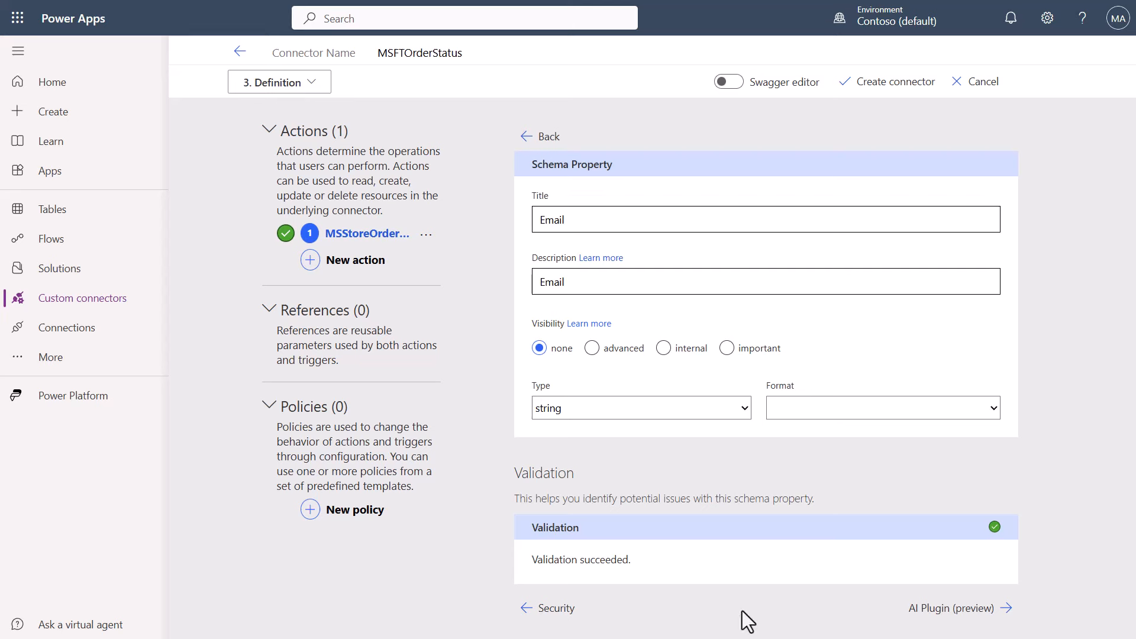
Replace the Email property's description with the notes' text from "This is the email address" through "invoices and order updates." and return to the response
{"action": "left_click_drag", "start_coordinate": [580, 281], "coordinate": [516, 280]}
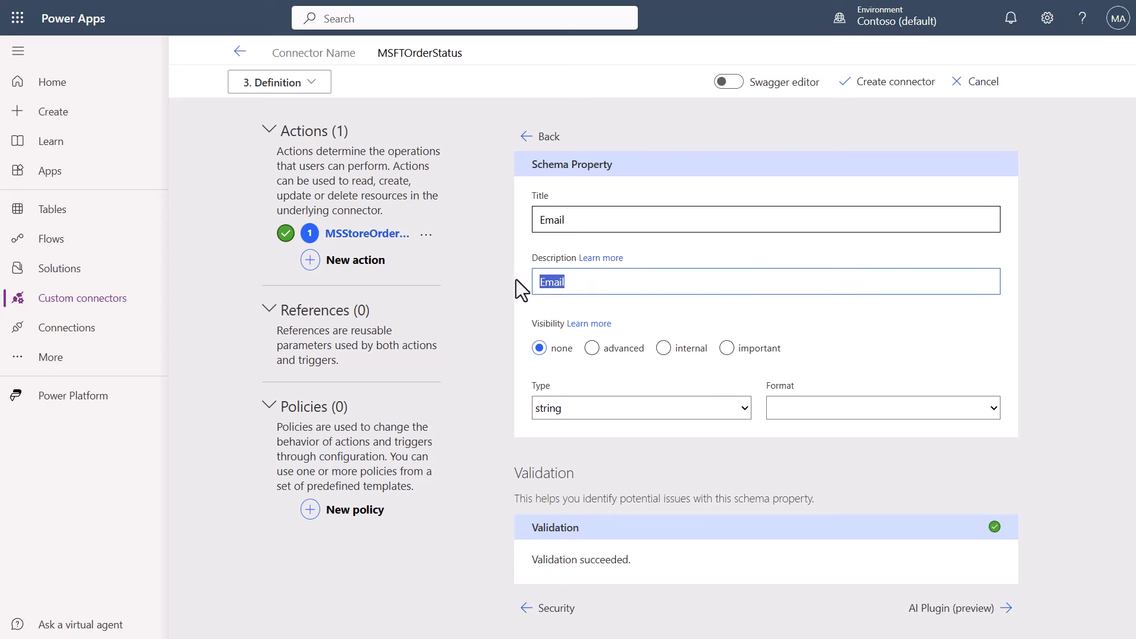
{"action": "type", "text": "This is where all correspondence about the order will be sent as well as invoices and order updates"}
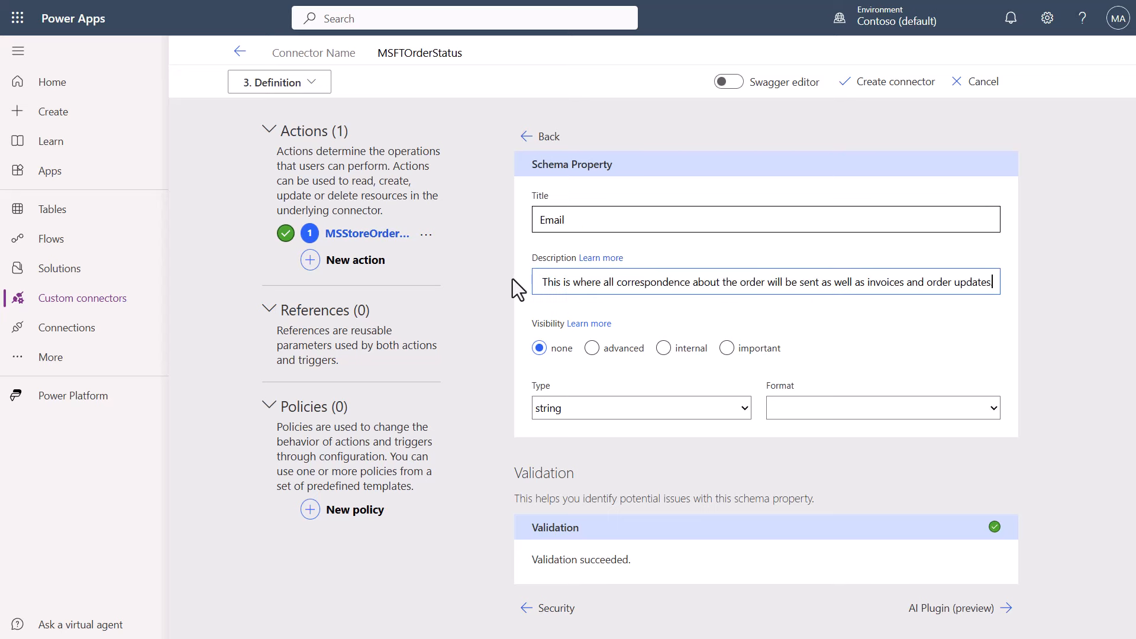
{"action": "type", "text": "."}
{"action": "key", "text": "ctrl+Left"}
{"action": "key", "text": "ctrl+Left"}
{"action": "key", "text": "ctrl+Left"}
{"action": "key", "text": "ctrl+Left"}
{"action": "key", "text": "ctrl+Left"}
{"action": "key", "text": "Left"}
{"action": "key", "text": "Left"}
{"action": "key", "text": "Left"}
{"action": "key", "text": "Left"}
{"action": "key", "text": "Left"}
{"action": "key", "text": "Left"}
{"action": "key", "text": "Left"}
{"action": "key", "text": "Left"}
{"action": "key", "text": "Left"}
{"action": "key", "text": "Left"}
{"action": "key", "text": "Left"}
{"action": "key", "text": "Left"}
{"action": "key", "text": "Left"}
{"action": "key", "text": "Left"}
{"action": "key", "text": "Left"}
{"action": "key", "text": "Left"}
{"action": "key", "text": "Left"}
{"action": "key", "text": "Left"}
{"action": "key", "text": "Left"}
{"action": "key", "text": "Left"}
{"action": "key", "text": "Left"}
{"action": "key", "text": "Left"}
{"action": "key", "text": "Left"}
{"action": "key", "text": "Left"}
{"action": "key", "text": "Left"}
{"action": "key", "text": "Left"}
{"action": "key", "text": "Left"}
{"action": "key", "text": "Left"}
{"action": "key", "text": "Left"}
{"action": "key", "text": "Left"}
{"action": "key", "text": "Left"}
{"action": "key", "text": "Left"}
{"action": "key", "text": "Left"}
{"action": "key", "text": "Left"}
{"action": "key", "text": "Left"}
{"action": "key", "text": "Left"}
{"action": "key", "text": "Left"}
{"action": "key", "text": "Left"}
{"action": "key", "text": "Left"}
{"action": "key", "text": "Left"}
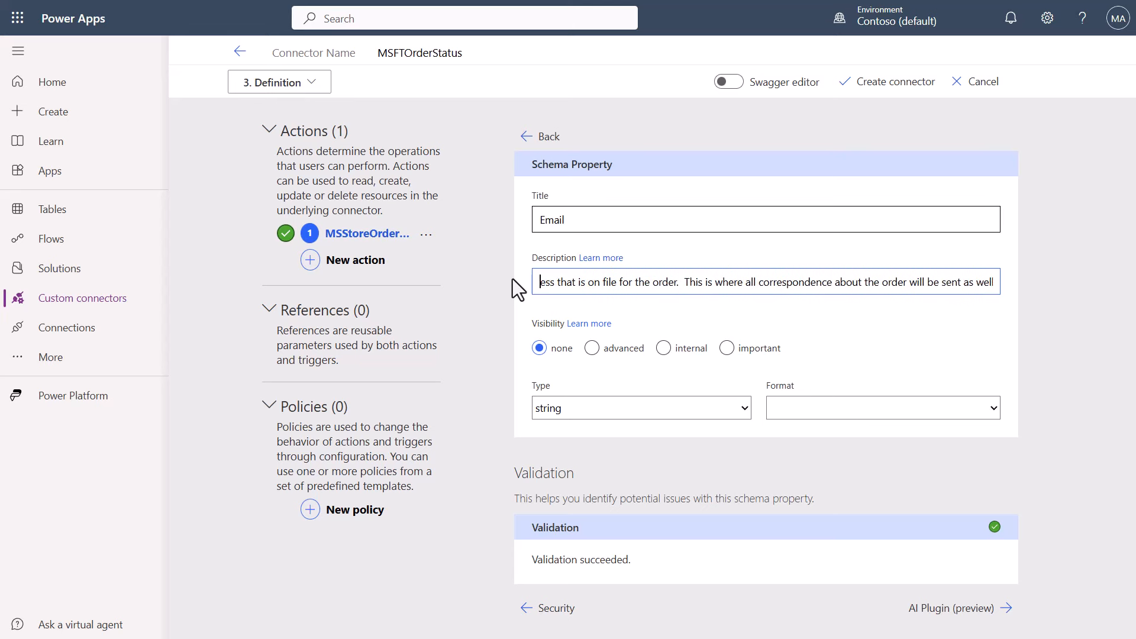
{"action": "key", "text": "Left"}
{"action": "key", "text": "Left"}
{"action": "key", "text": "Left"}
{"action": "key", "text": "Left"}
{"action": "key", "text": "Left"}
{"action": "key", "text": "Left"}
{"action": "key", "text": "Left"}
{"action": "key", "text": "Left"}
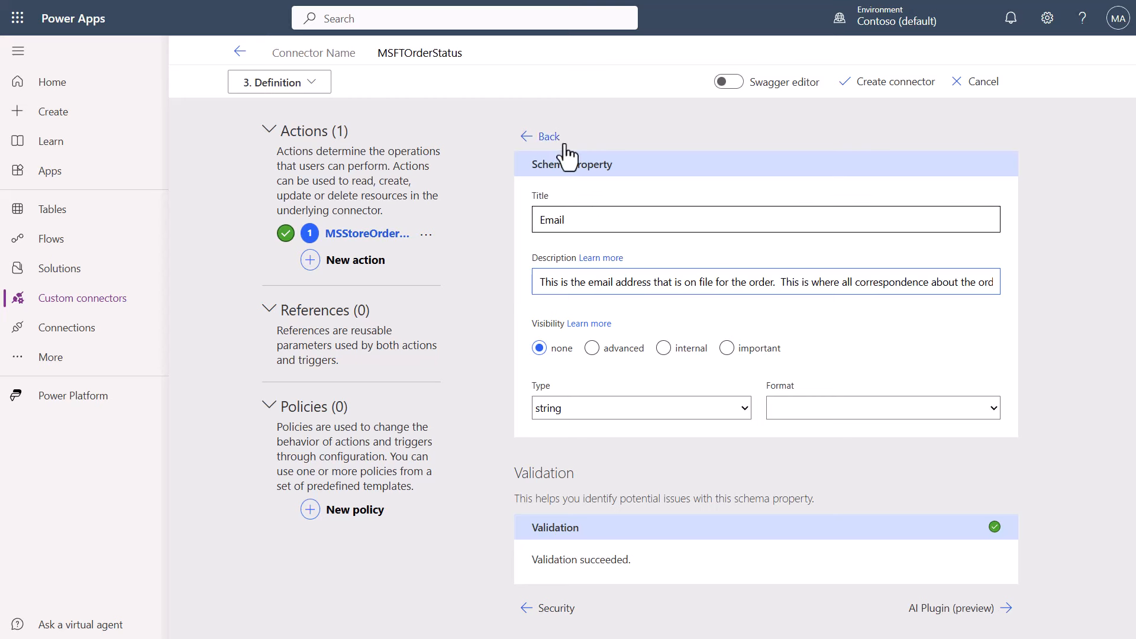
{"action": "left_click", "coordinate": [549, 141]}
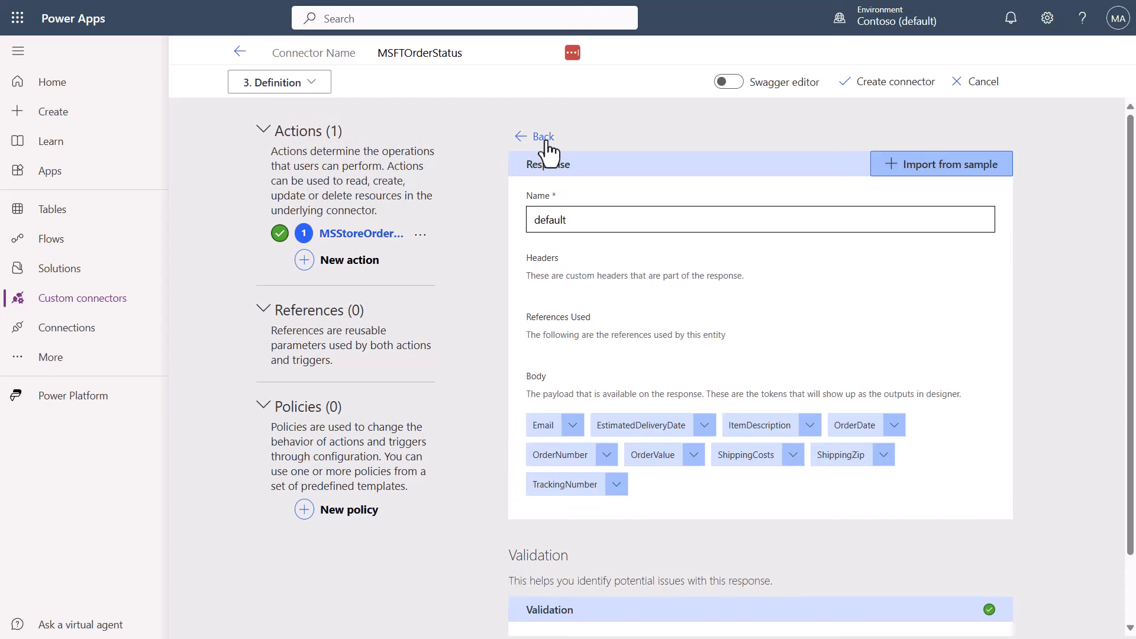
Title the EstimatedDeliveryDate property "Estimated Delivery Date" and describe it as "This is the date that the order is expected to be delivered to its final destination."
{"action": "left_click", "coordinate": [639, 426]}
{"action": "left_click", "coordinate": [621, 450]}
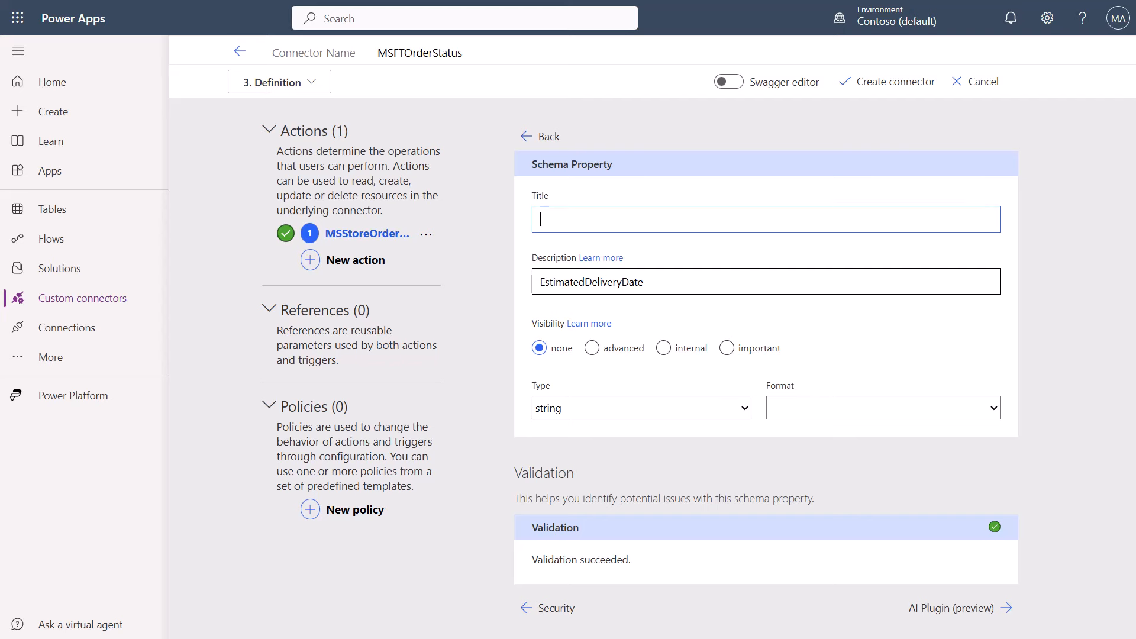
{"action": "type", "text": "Estimated Delivery Date"}
{"action": "key", "text": "Tab"}
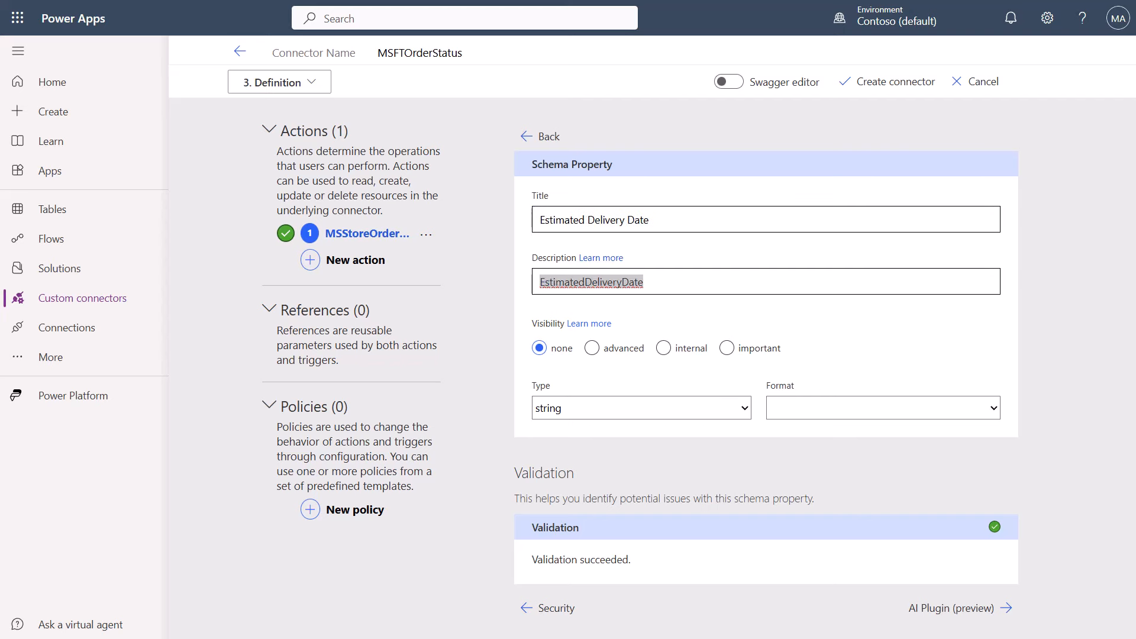
{"action": "type", "text": "This is the date that the order is expected to be delivered to its final destination"}
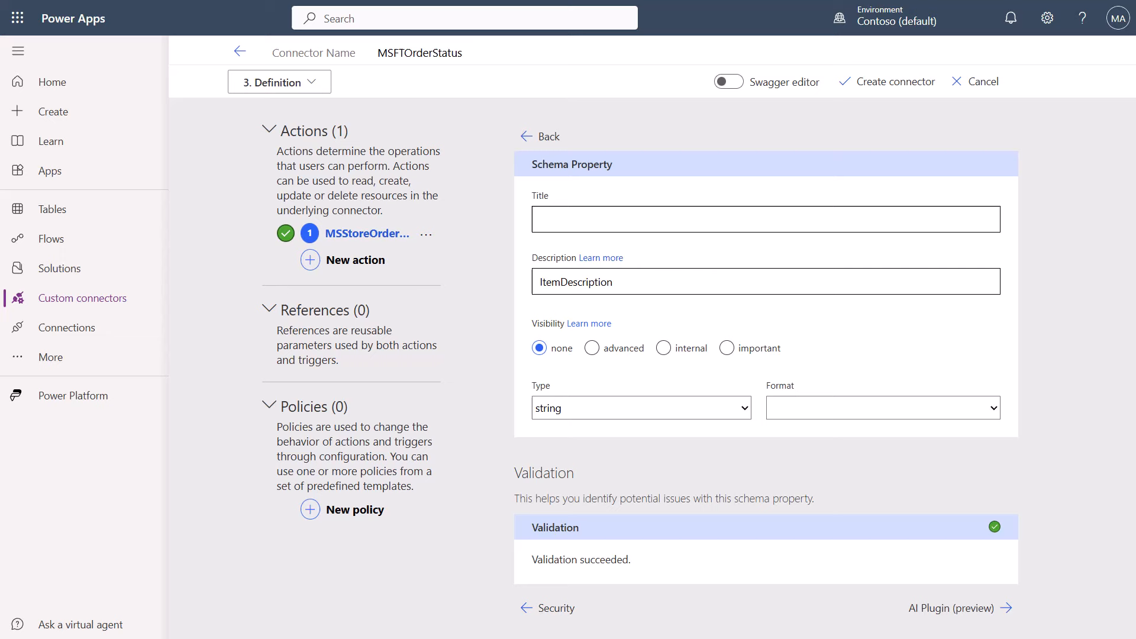
Title the ItemDescription property "Item Description" and describe it as information about the ordered product, including configuration details of the ordered items
{"action": "type", "text": "Item Description"}
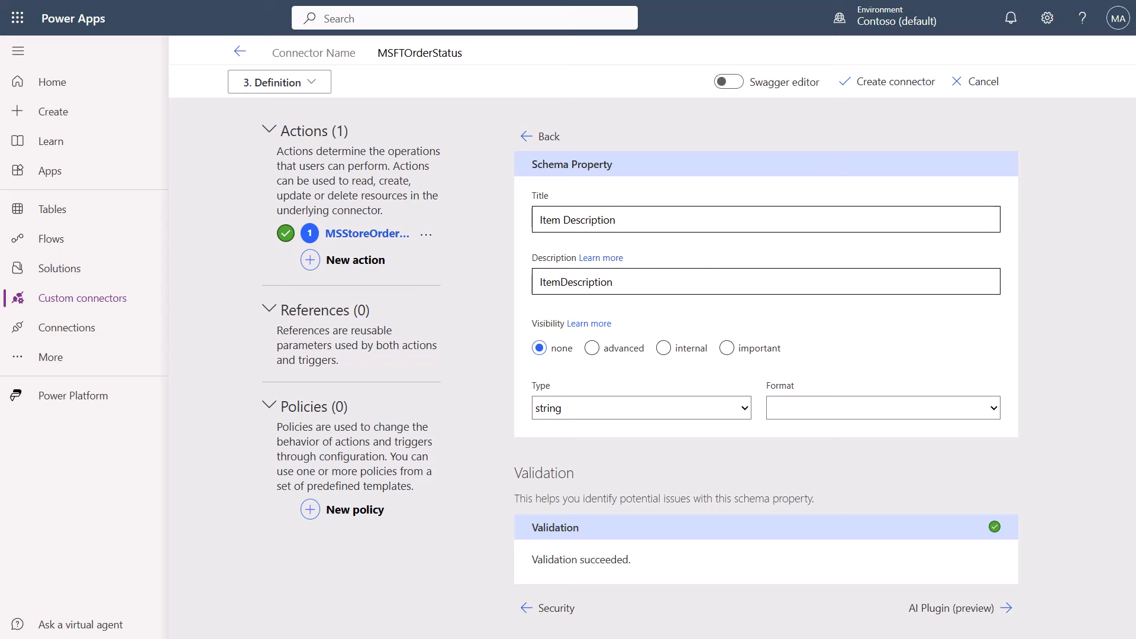
{"action": "triple_click", "coordinate": [626, 291]}
{"action": "key", "text": "ctrl+v"}
{"action": "left_click", "coordinate": [548, 137]}
Title the OrderDate property "Order Date" and describe it as "The date that the order was placed with the Microsoft Store"
{"action": "left_click", "coordinate": [898, 426]}
{"action": "left_click", "coordinate": [914, 449]}
{"action": "left_click", "coordinate": [571, 228]}
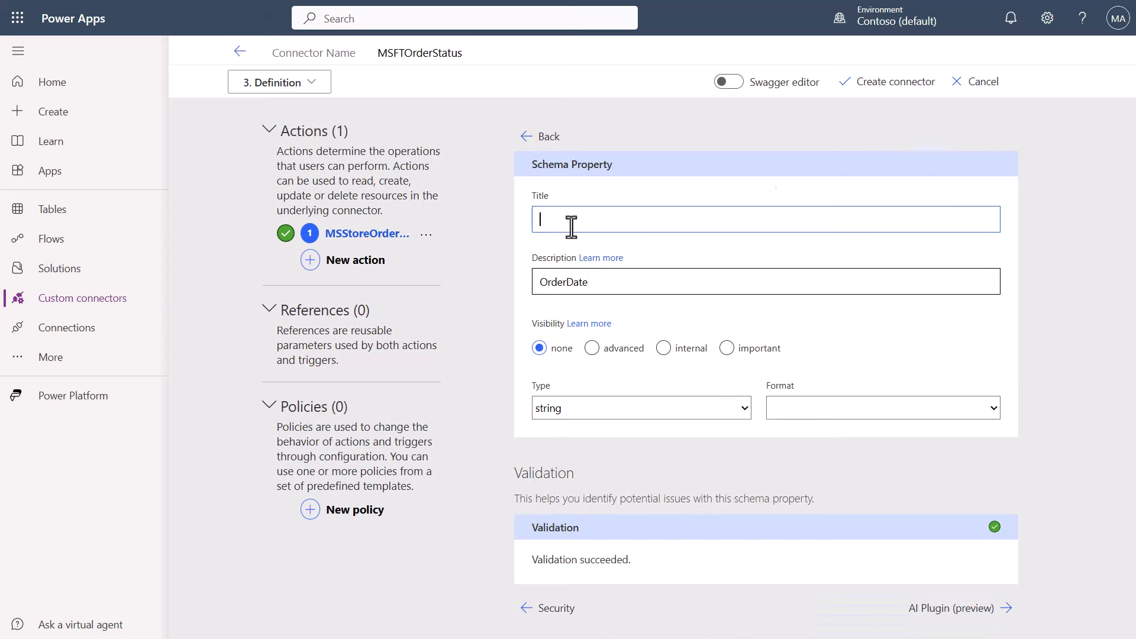
{"action": "type", "text": "Order Date"}
{"action": "key", "text": "Tab"}
{"action": "type", "text": "The date that the order was placed with the Microsoft Store"}
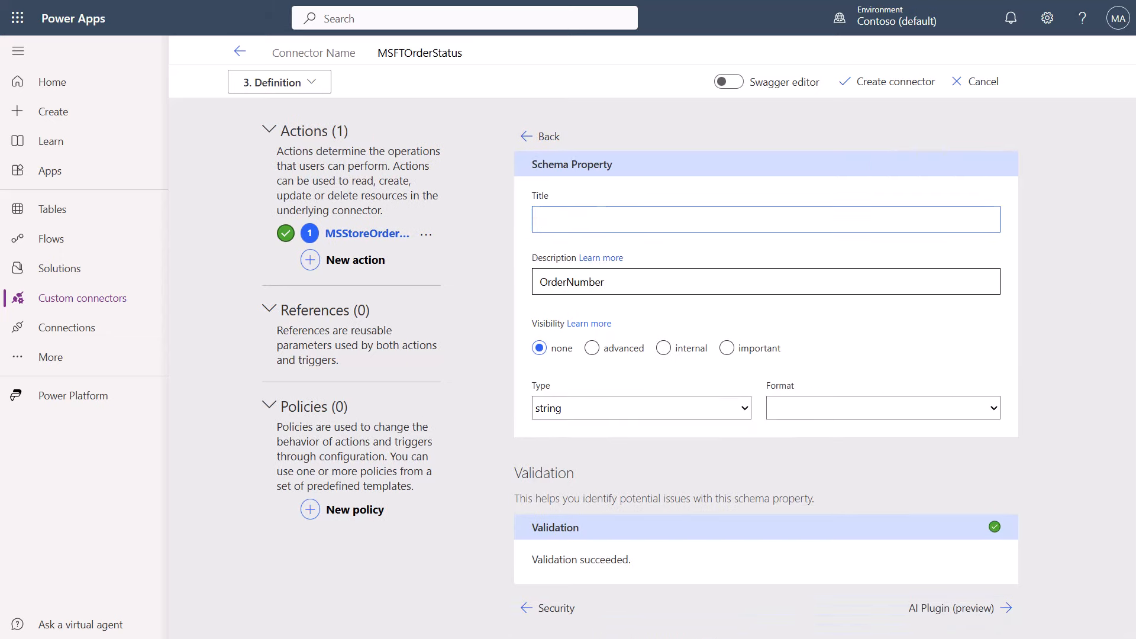
Title the OrderNumber property "Order Number" and describe it as the Microsoft Store order number, also referred to as a reference number
{"action": "type", "text": "Order Number"}
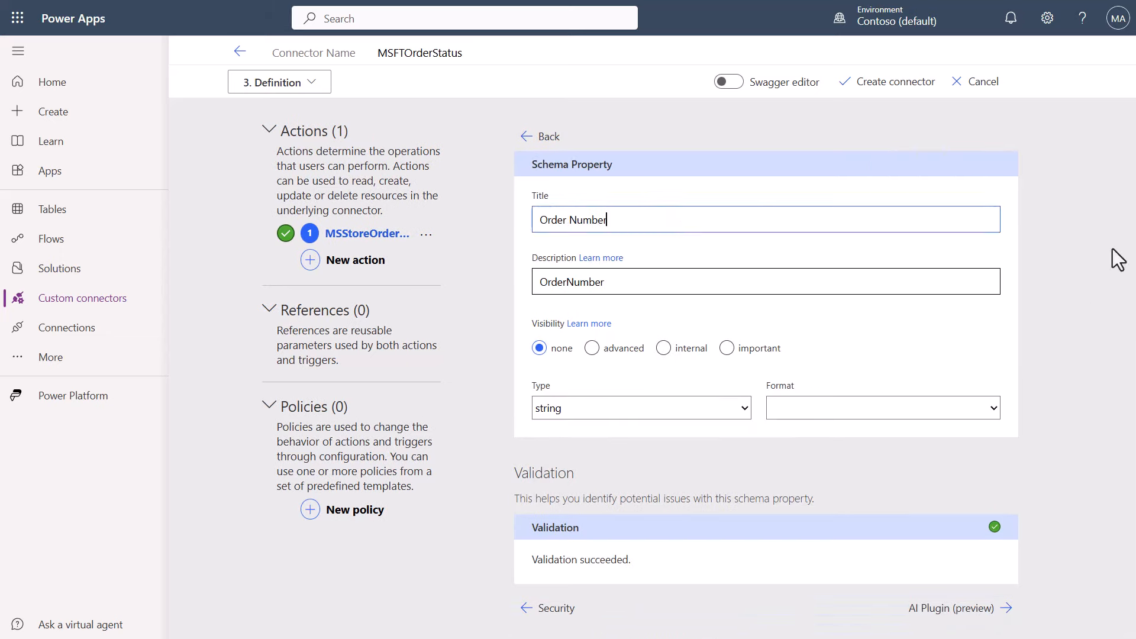
{"action": "triple_click", "coordinate": [687, 282]}
{"action": "key", "text": "ctrl+v"}
{"action": "left_click", "coordinate": [548, 137]}
Title the OrderValue property "Order Value" and describe it as the total cost of the items without shipping
{"action": "left_click", "coordinate": [703, 455]}
{"action": "left_click", "coordinate": [718, 479]}
{"action": "left_click", "coordinate": [571, 223]}
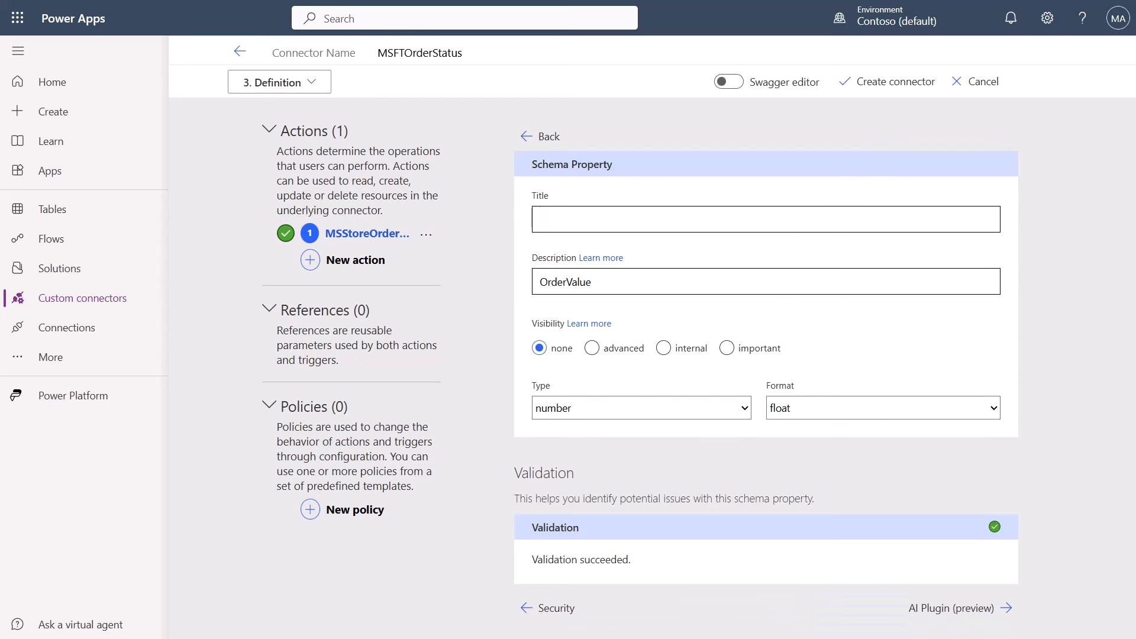
{"action": "type", "text": "Order Value"}
{"action": "left_click_drag", "start_coordinate": [593, 281], "coordinate": [537, 281]}
{"action": "key", "text": "ctrl+v"}
{"action": "left_click", "coordinate": [547, 137]}
Title the shipping cost property "Shipping Costs" and describe it as the total cost of shipping for the order, in USD
{"action": "left_click", "coordinate": [797, 455]}
{"action": "left_click", "coordinate": [814, 479]}
{"action": "left_click", "coordinate": [571, 223]}
{"action": "type", "text": "Shipping Costs"}
{"action": "type", "text": "This is the total cost of the shipping for the order. This will be in the monetary denomination of USD"}
{"action": "left_click", "coordinate": [548, 137]}
Title the shipping zip property "Shipping Zip", paste its description and return to the response
{"action": "left_click", "coordinate": [890, 455]}
{"action": "left_click", "coordinate": [852, 480]}
{"action": "left_click", "coordinate": [571, 223]}
{"action": "type", "text": "Shipping Zip"}
{"action": "key", "text": "ctrl+v"}
{"action": "left_click", "coordinate": [547, 137]}
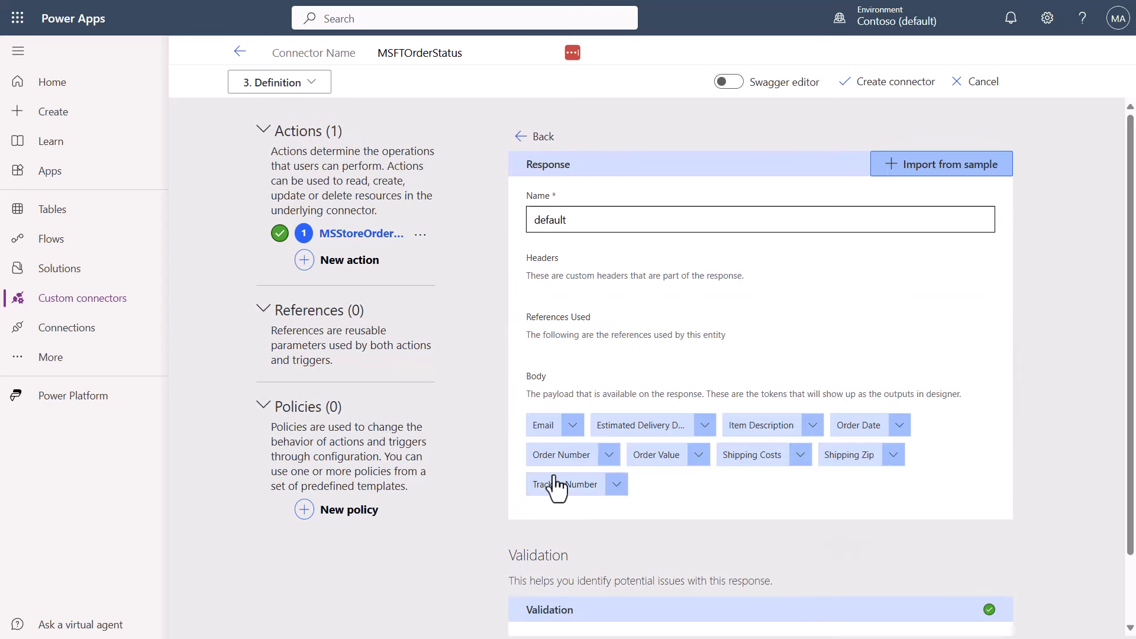
Title the tracking property "Tracking Number" and describe it as "This is the tracking number of the order from the Microsoft Store provided by the shipping vendor"
{"action": "left_click", "coordinate": [556, 485]}
{"action": "left_click", "coordinate": [571, 219]}
{"action": "type", "text": "Tracking Number"}
{"action": "left_click_drag", "start_coordinate": [615, 281], "coordinate": [531, 283]}
{"action": "key", "text": "ctrl+v"}
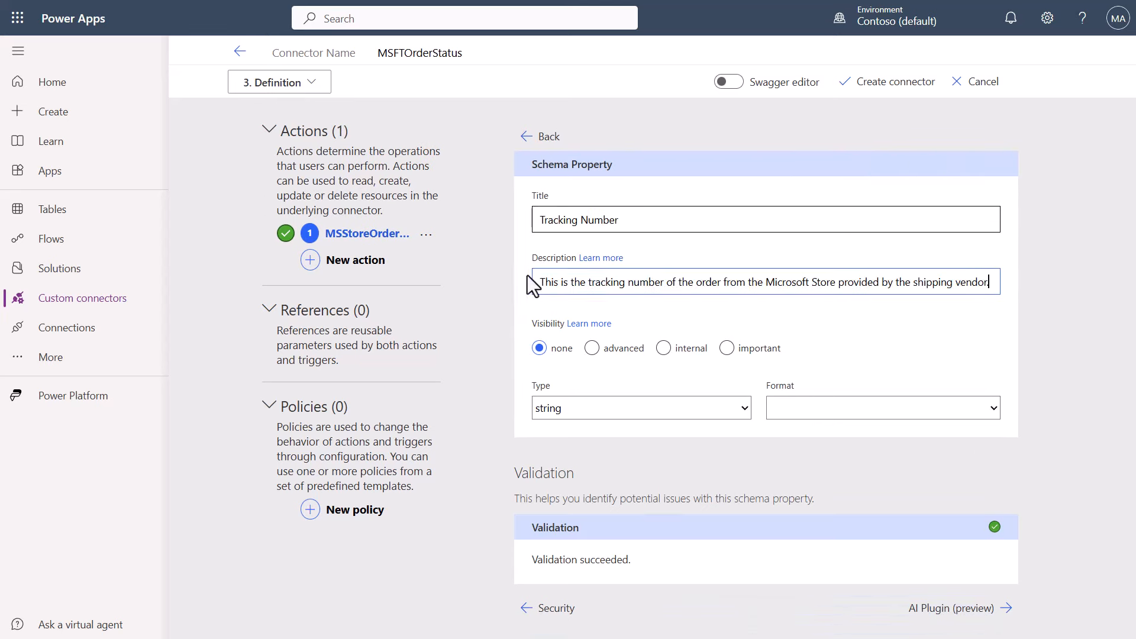
Return to the response definition and create the MSFTOrderStatus connector
{"action": "left_click", "coordinate": [547, 136]}
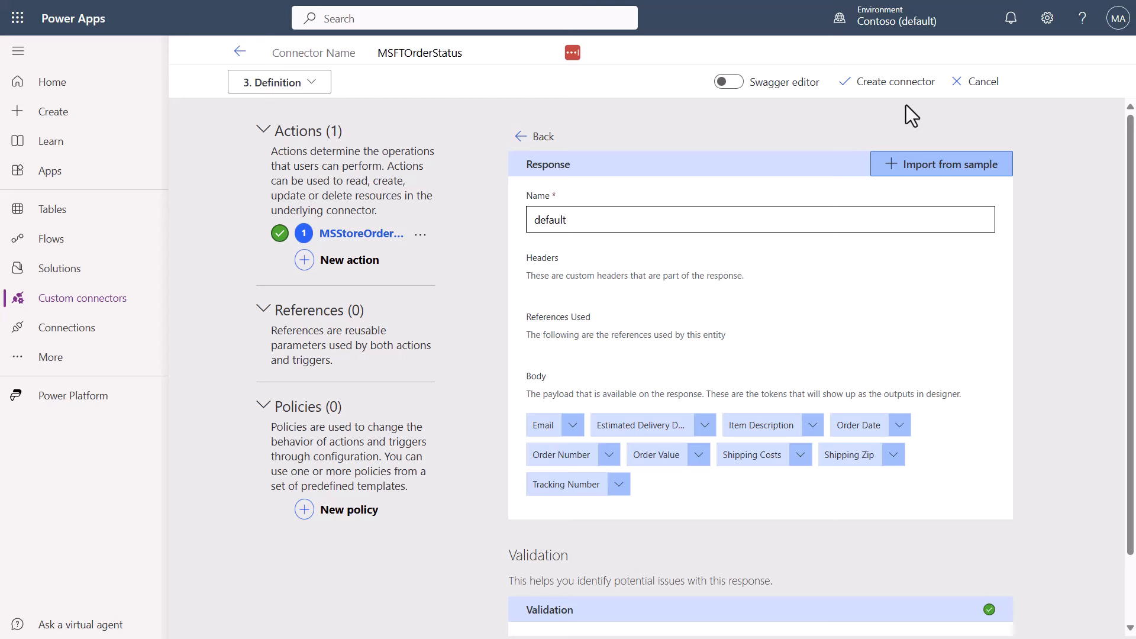
{"action": "left_click", "coordinate": [889, 83]}
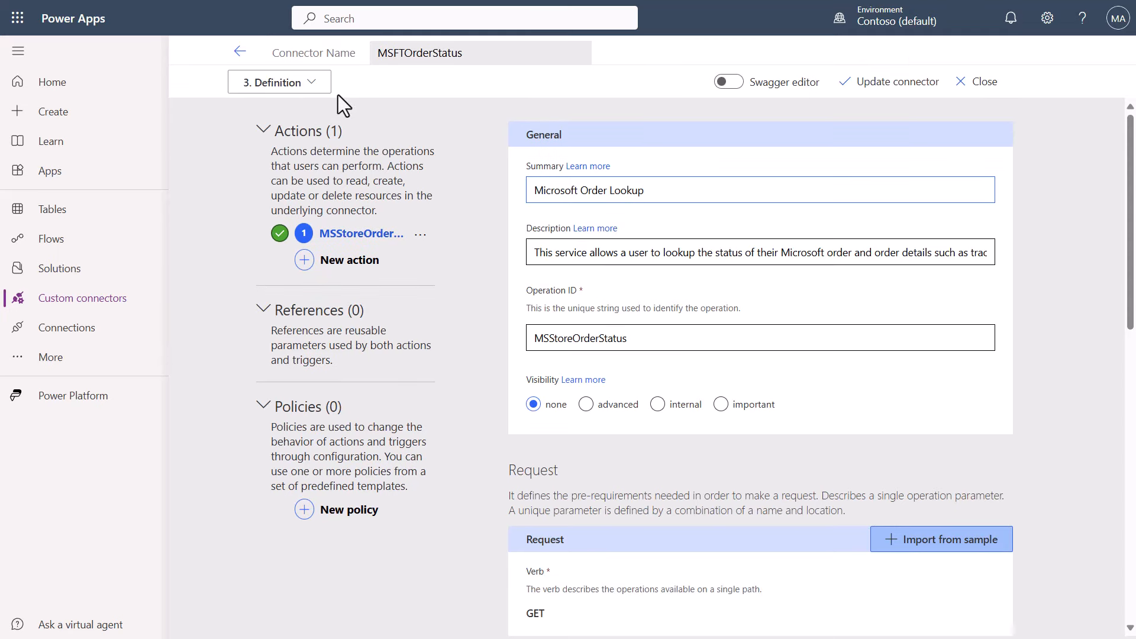
Switch to Copilot Studio, search for "msft" among the actions to add to the copilot and choose Lookup Order Status from MSFTOrderStatus
{"action": "mouse_move", "coordinate": [308, 5]}
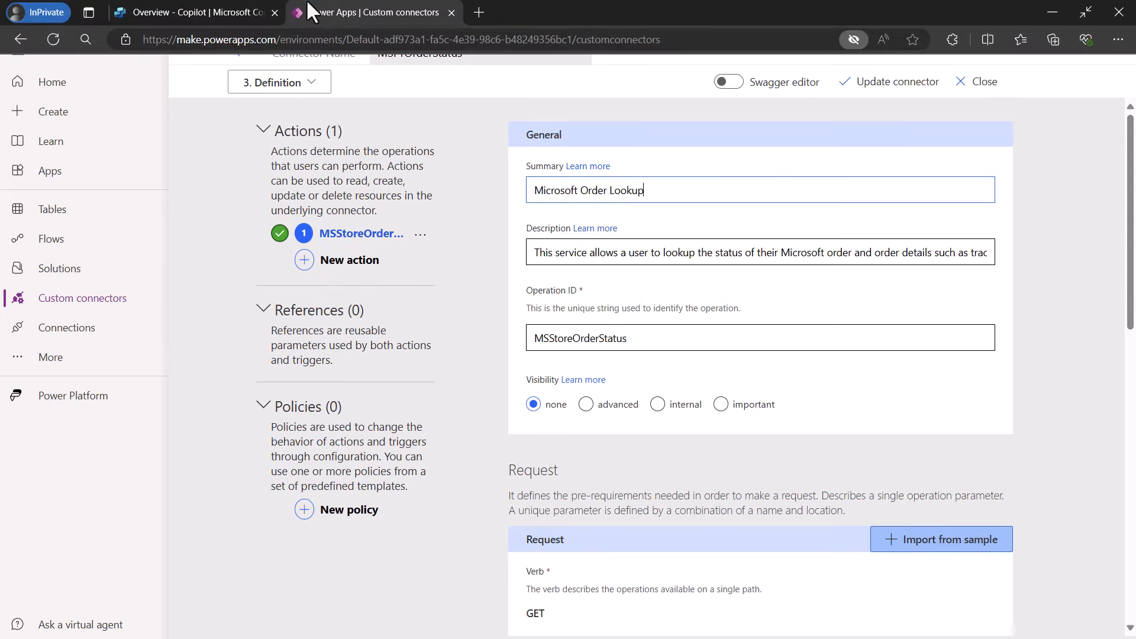
{"action": "left_click", "coordinate": [197, 7]}
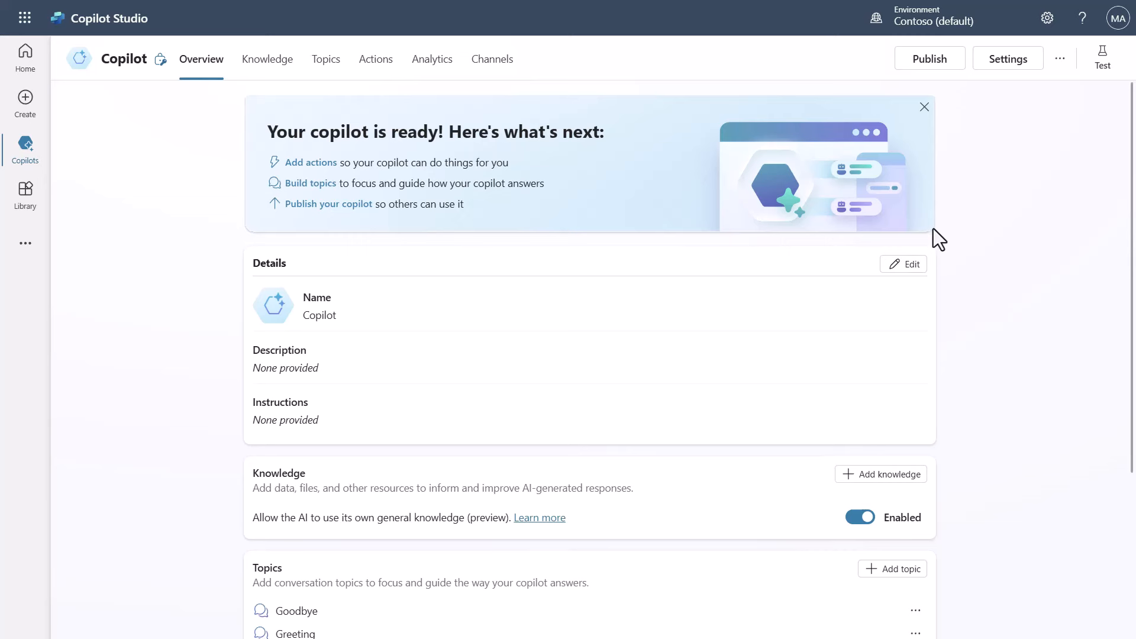
{"action": "left_click", "coordinate": [382, 62]}
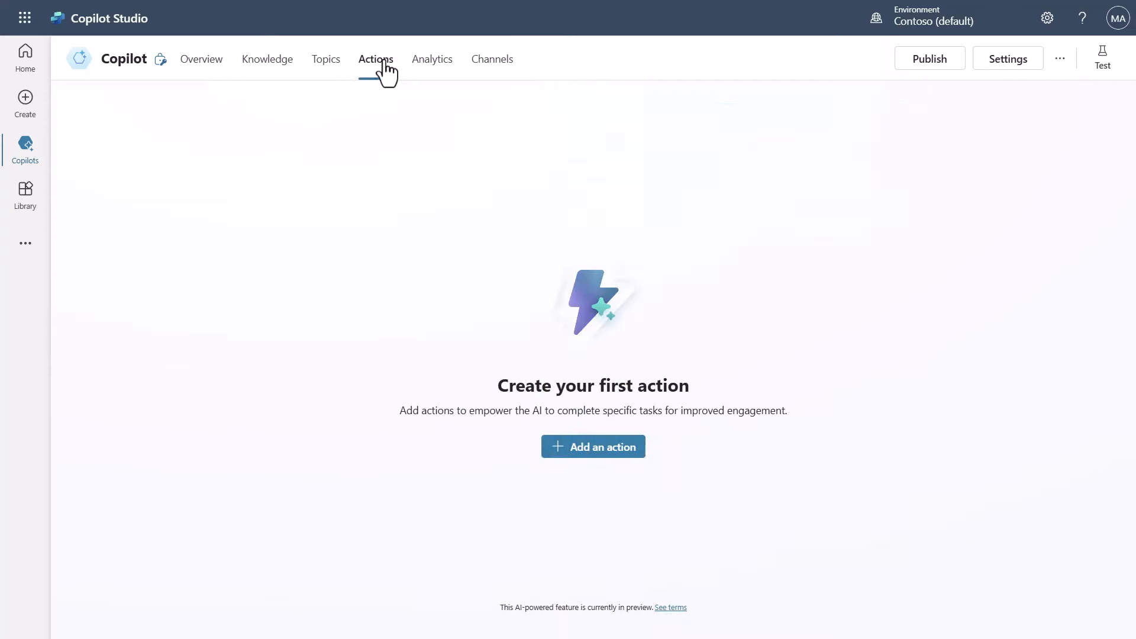
{"action": "left_click", "coordinate": [599, 452]}
{"action": "left_click", "coordinate": [365, 193]}
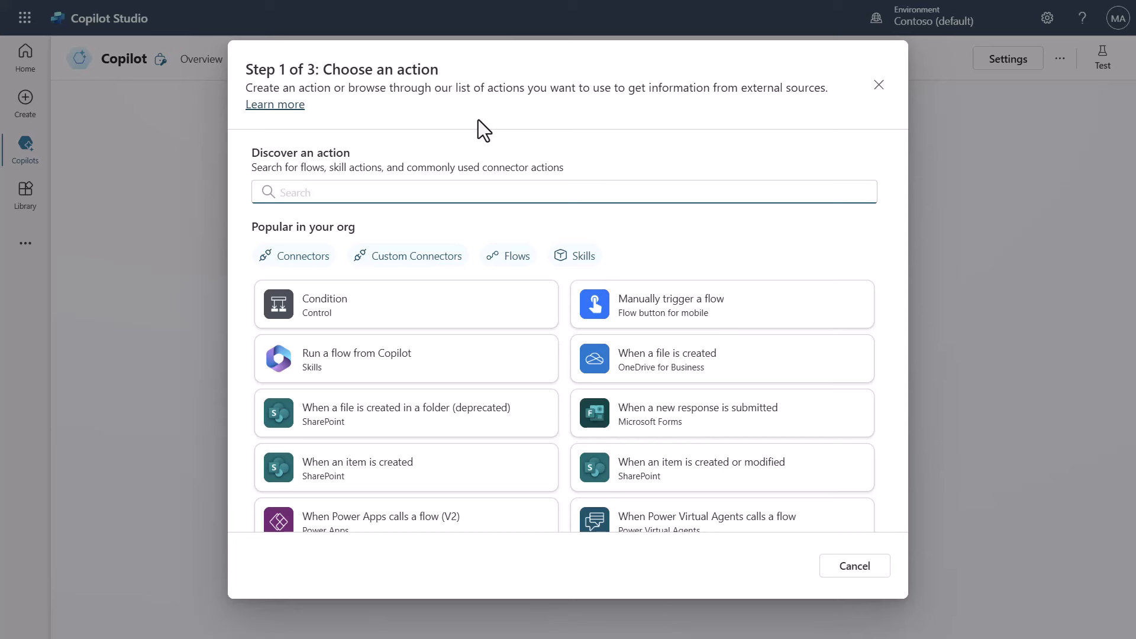
{"action": "type", "text": "msft"}
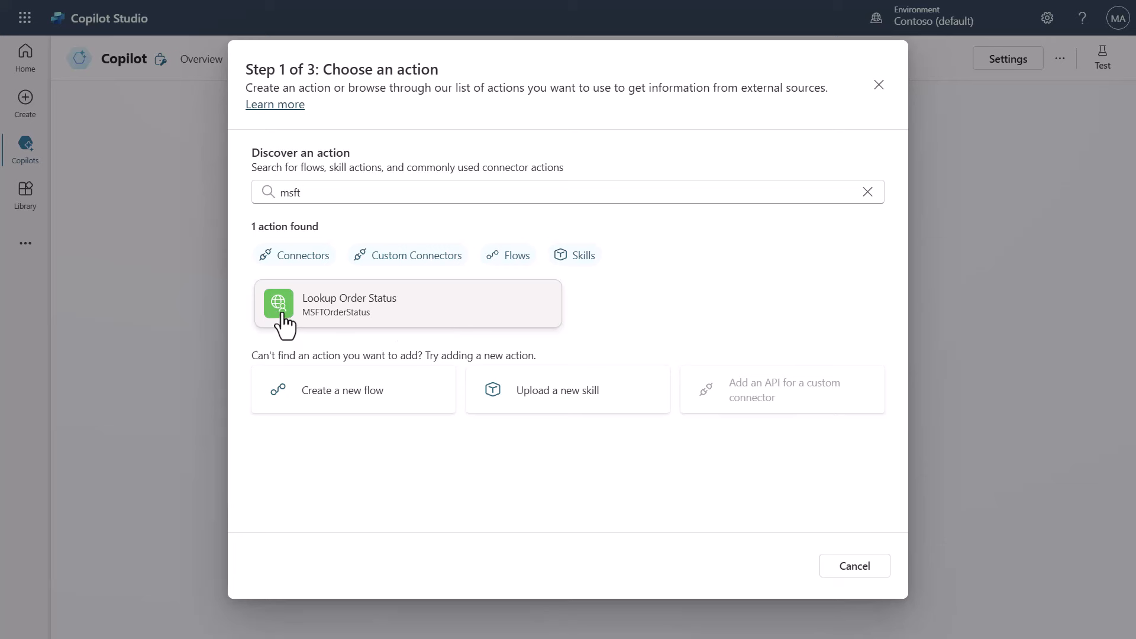
{"action": "left_click", "coordinate": [380, 309]}
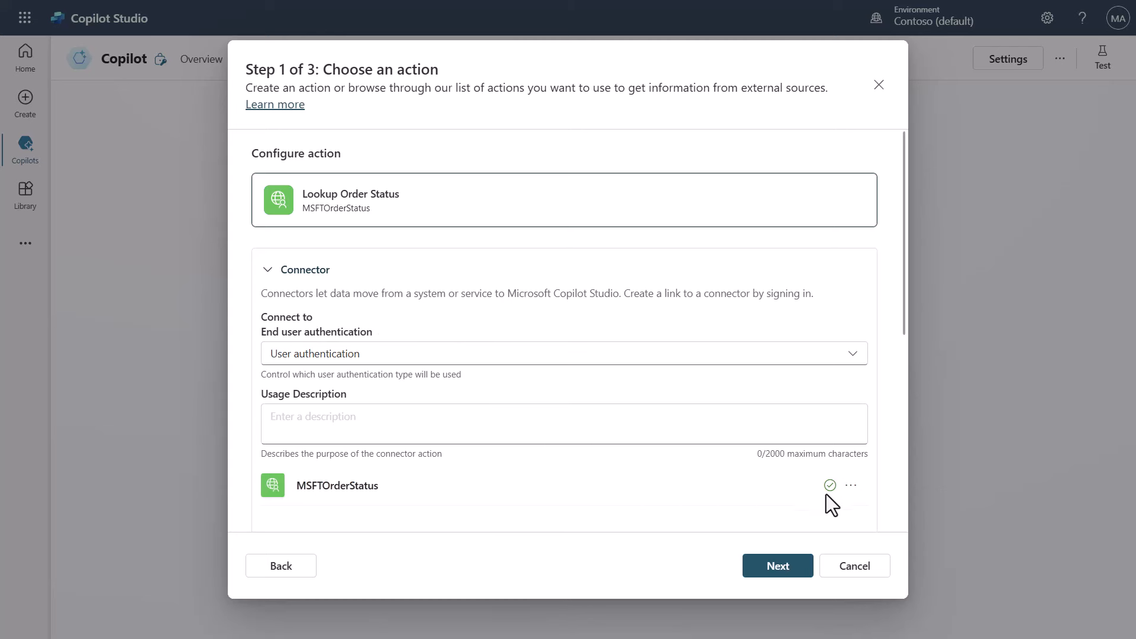
Set the action's end user authentication to Copilot author authentication and continue to its inputs and outputs
{"action": "mouse_move", "coordinate": [830, 490]}
{"action": "left_click", "coordinate": [851, 362]}
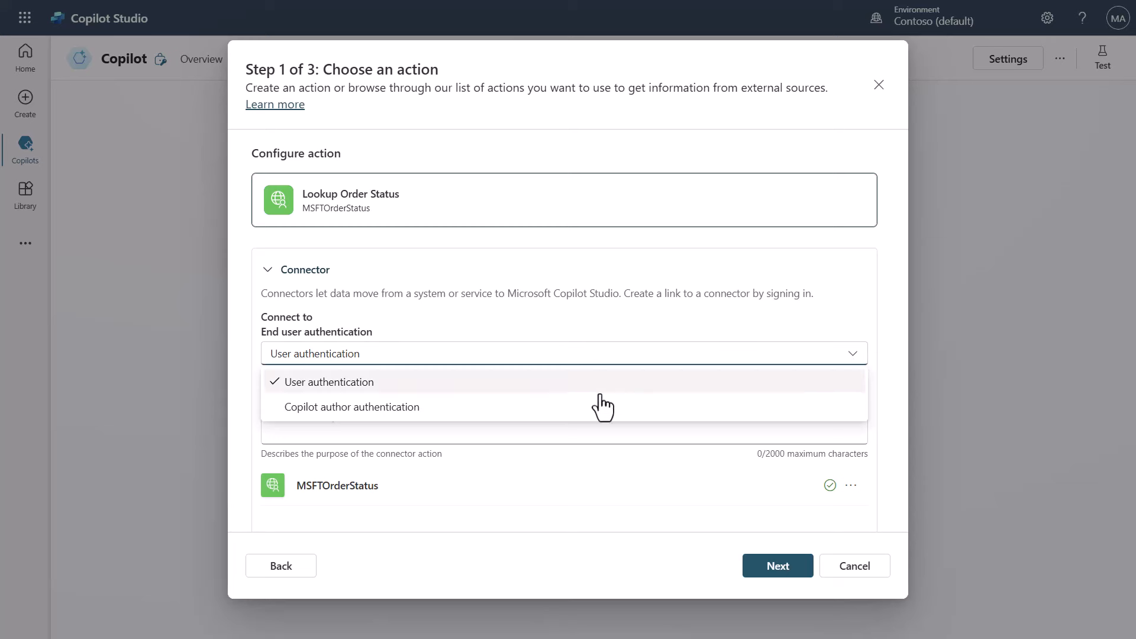
{"action": "left_click", "coordinate": [451, 408]}
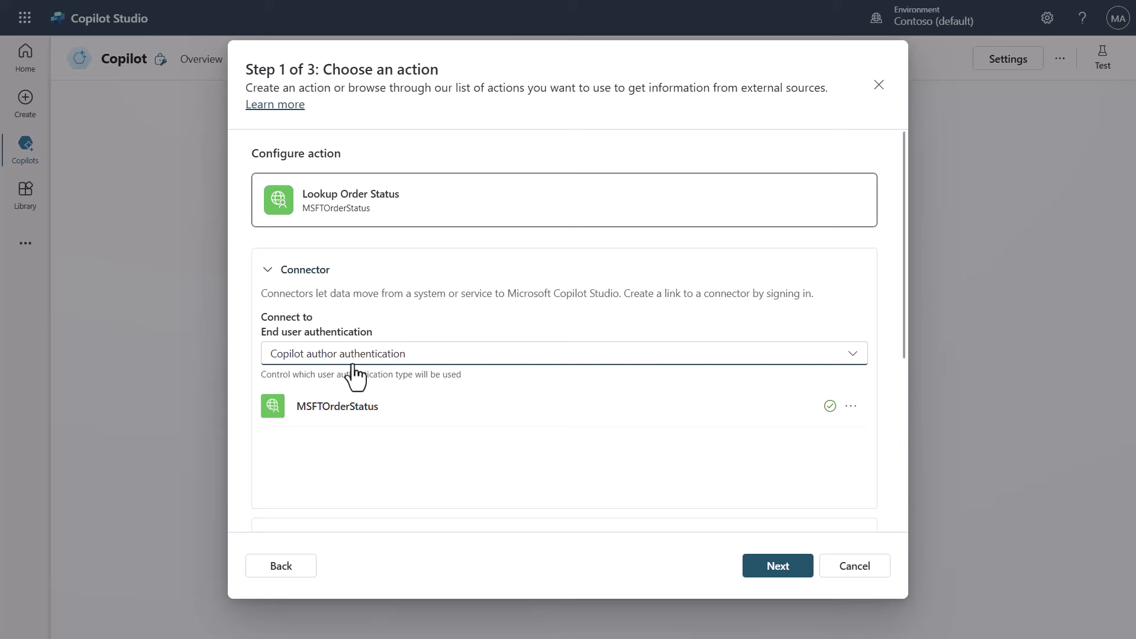
{"action": "left_click", "coordinate": [779, 569]}
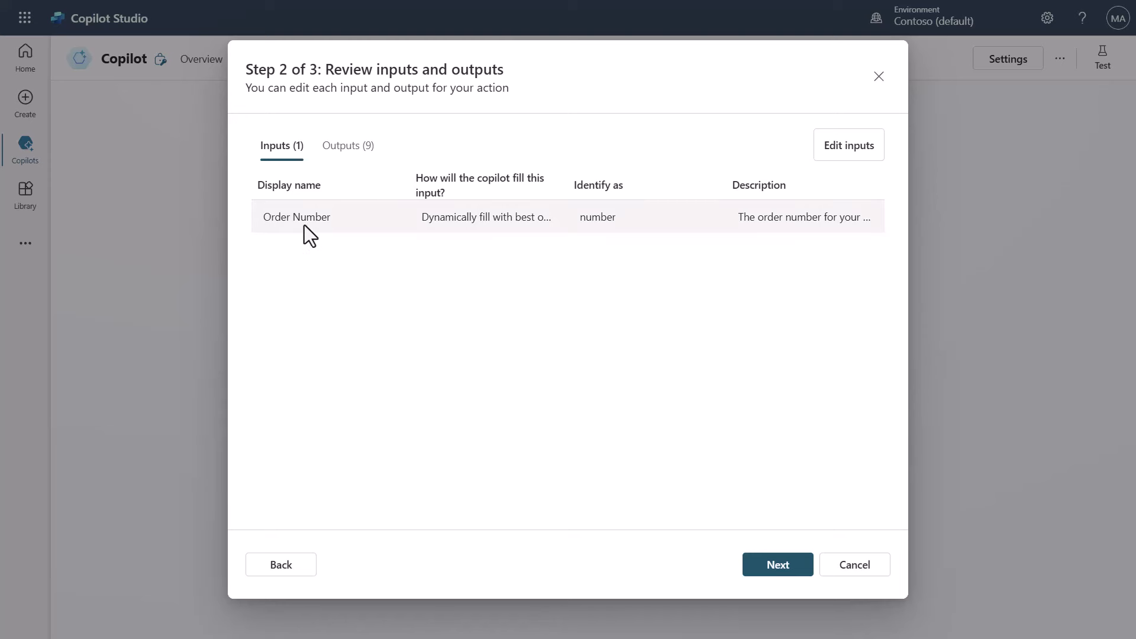
Review the action's outputs and finish adding Lookup Order Status to the copilot
{"action": "left_click", "coordinate": [344, 153]}
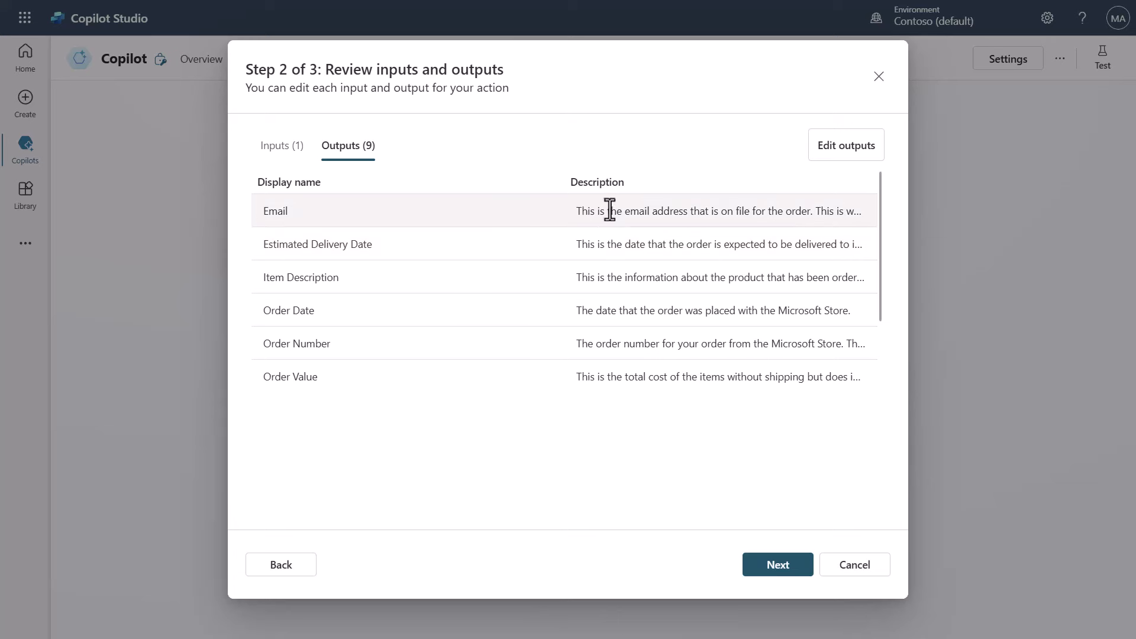
{"action": "left_click", "coordinate": [772, 568]}
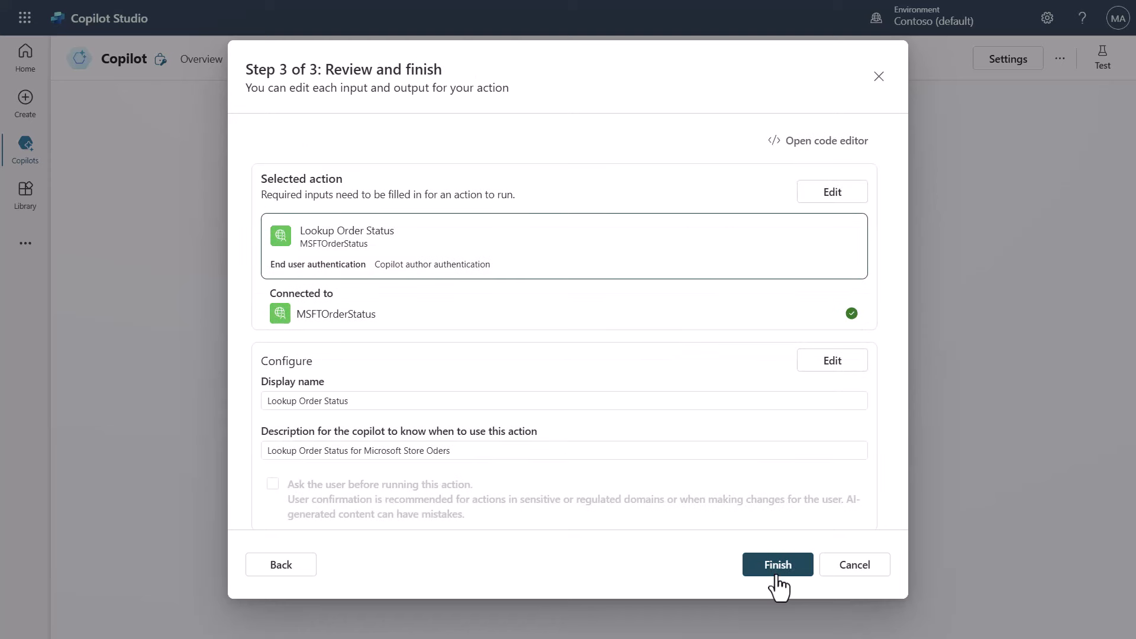
{"action": "left_click", "coordinate": [774, 569]}
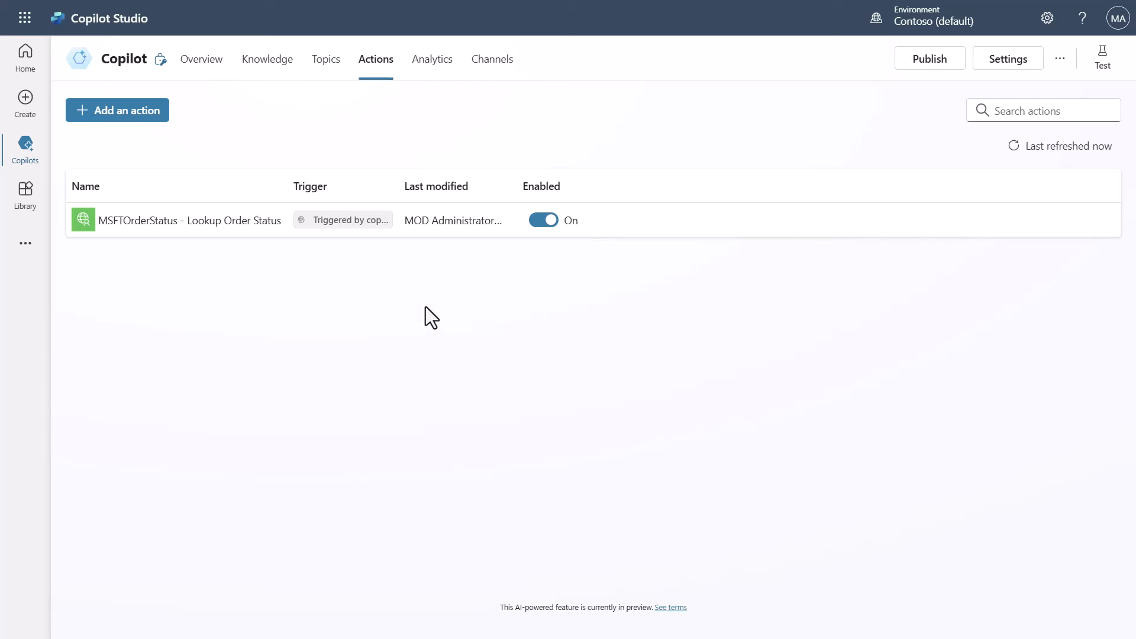
Correct the spelling of "Orders" in the action's description and append "as well as information about the order such as tracking and product descriptions in the order."
{"action": "left_click", "coordinate": [184, 225]}
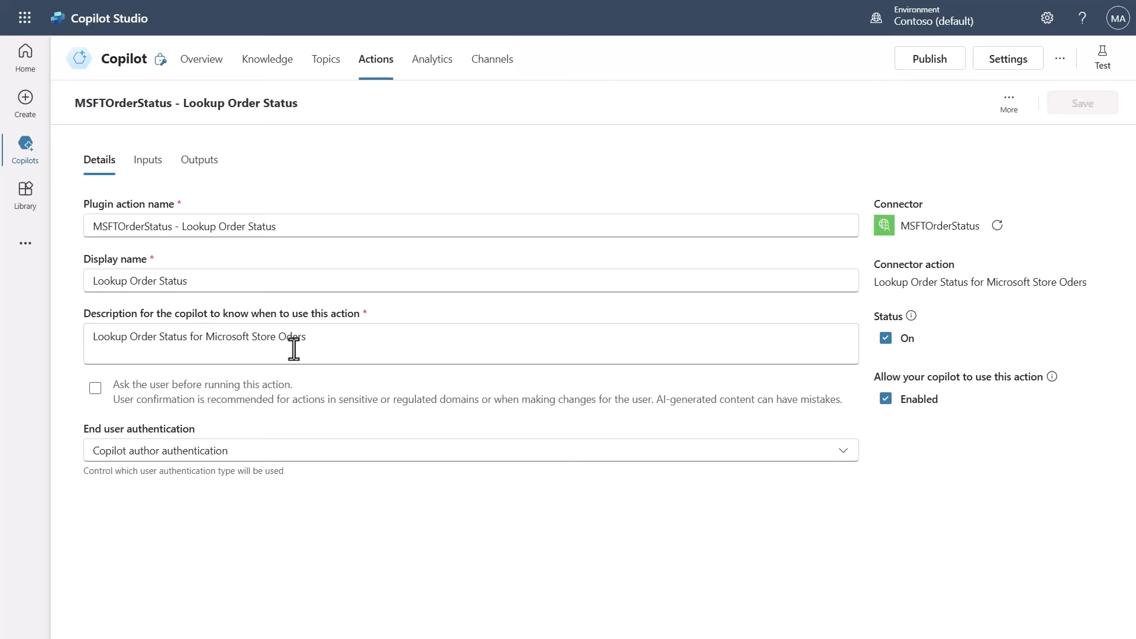
{"action": "left_click", "coordinate": [315, 337]}
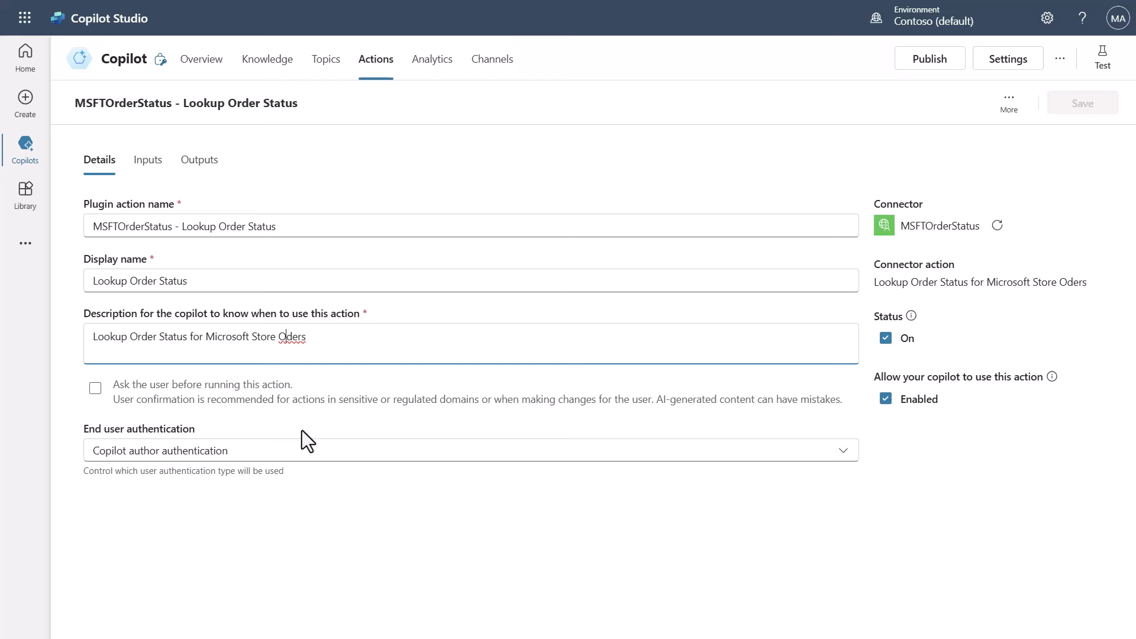
{"action": "type", "text": "r"}
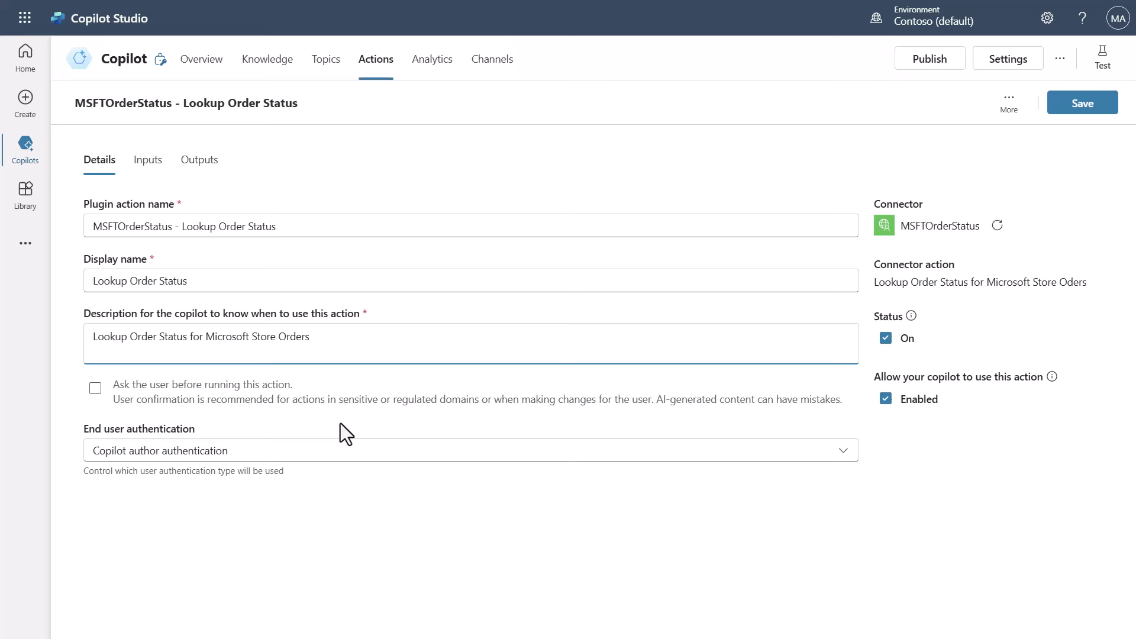
{"action": "type", "text": "as well as information about the or"}
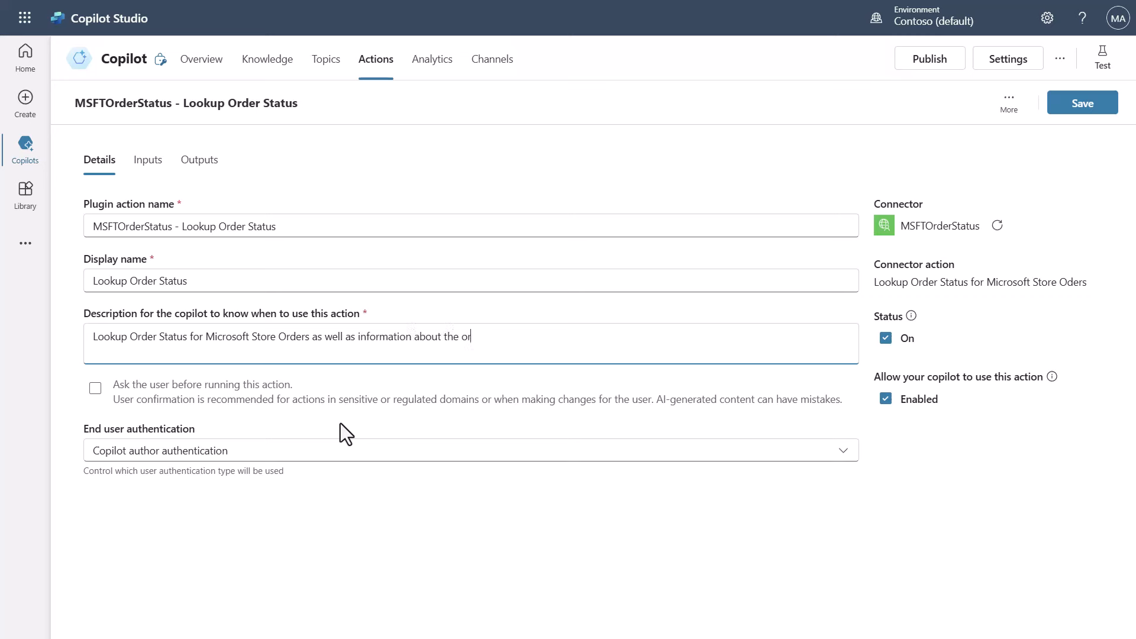
{"action": "type", "text": "der such as tracking and p"}
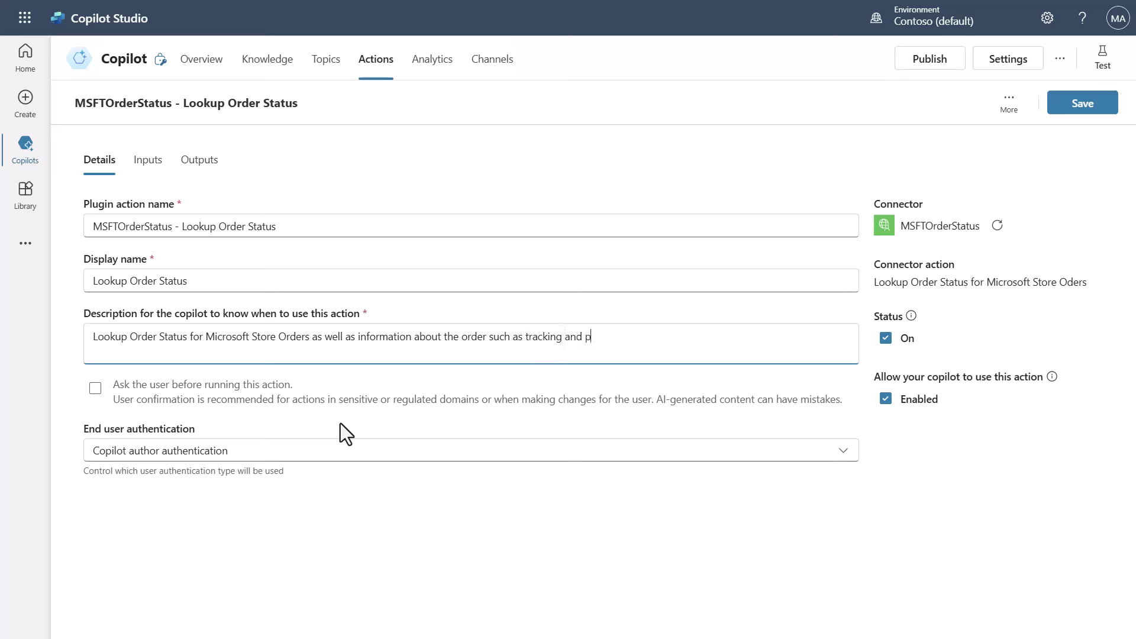
{"action": "type", "text": "roduct descriptions in the order"}
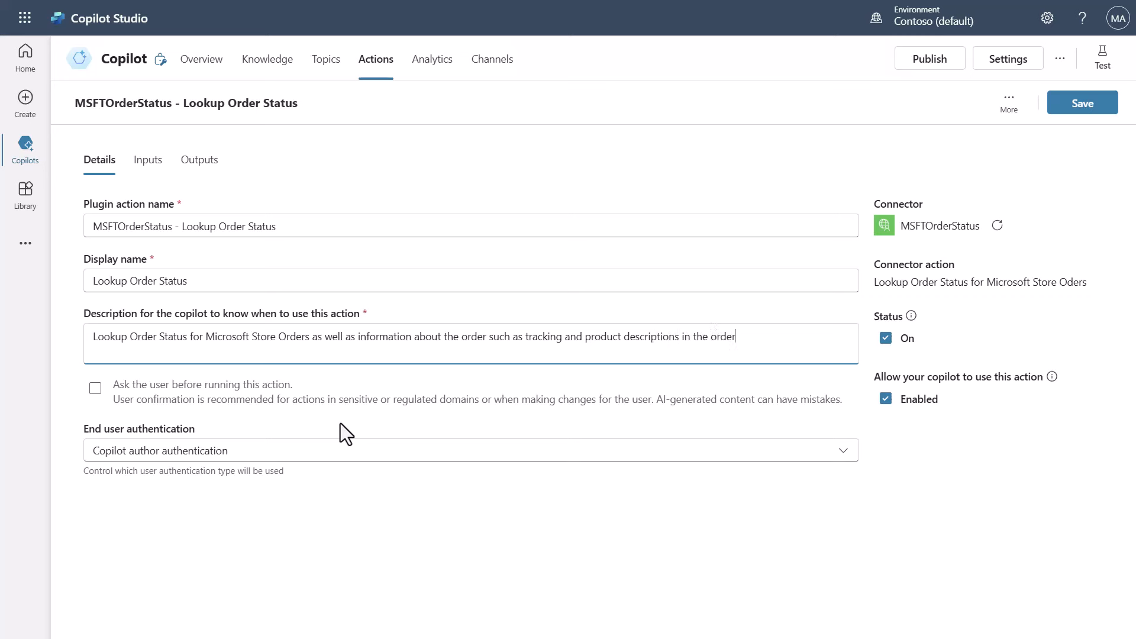
{"action": "type", "text": "."}
Examine the action's Order Number input and its additional settings for prompting, reprompts, entity validation and no valid entity
{"action": "left_click", "coordinate": [148, 163]}
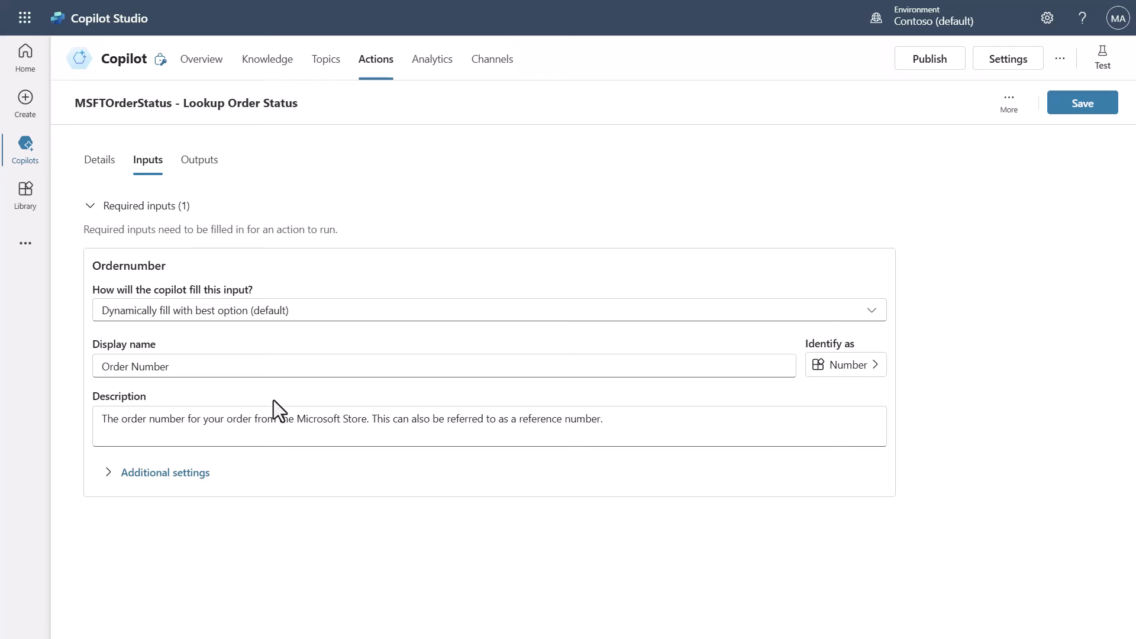
{"action": "left_click", "coordinate": [145, 477]}
{"action": "scroll", "coordinate": [381, 496], "scroll_direction": "down", "scroll_amount": 4}
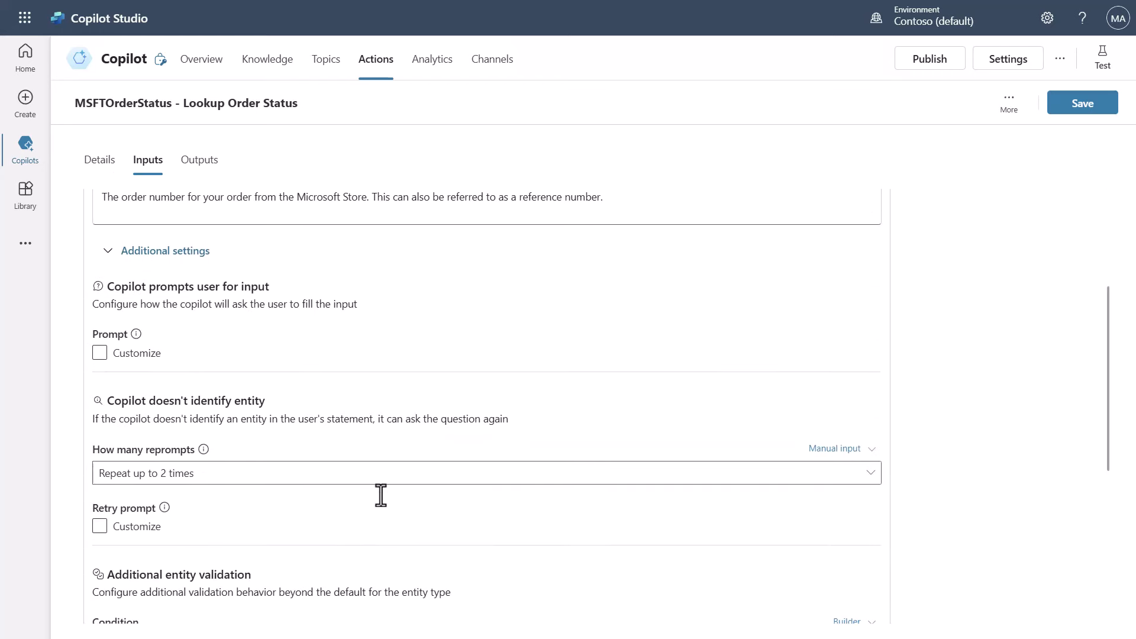
{"action": "scroll", "coordinate": [381, 495], "scroll_direction": "down", "scroll_amount": 3}
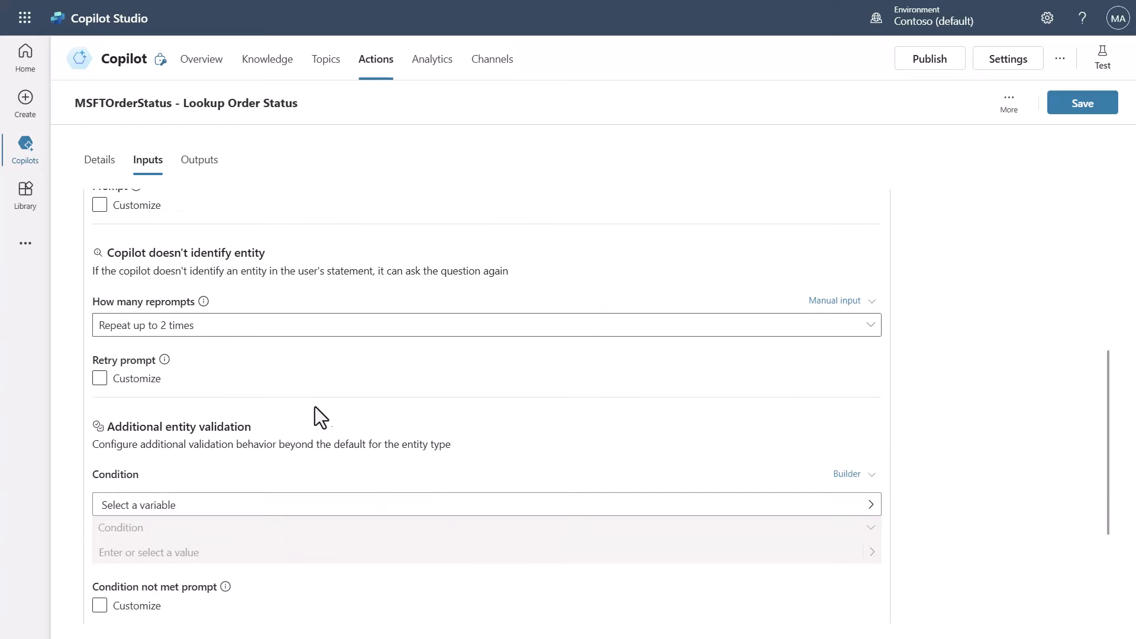
{"action": "scroll", "coordinate": [346, 414], "scroll_direction": "down", "scroll_amount": 3}
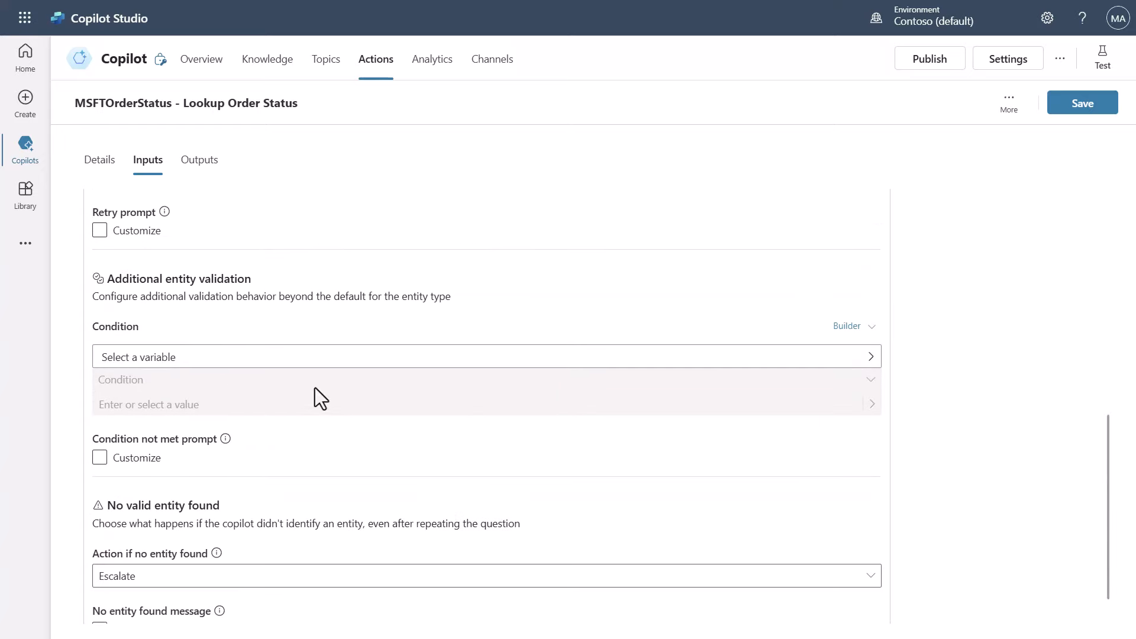
{"action": "scroll", "coordinate": [314, 393], "scroll_direction": "up", "scroll_amount": 6}
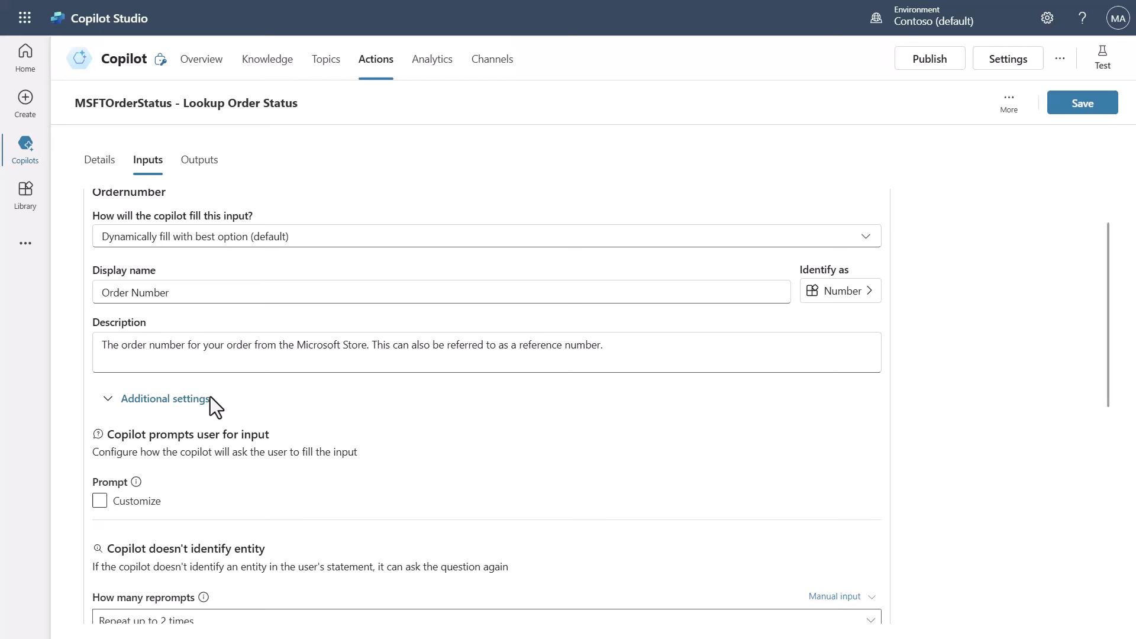
{"action": "left_click", "coordinate": [121, 400]}
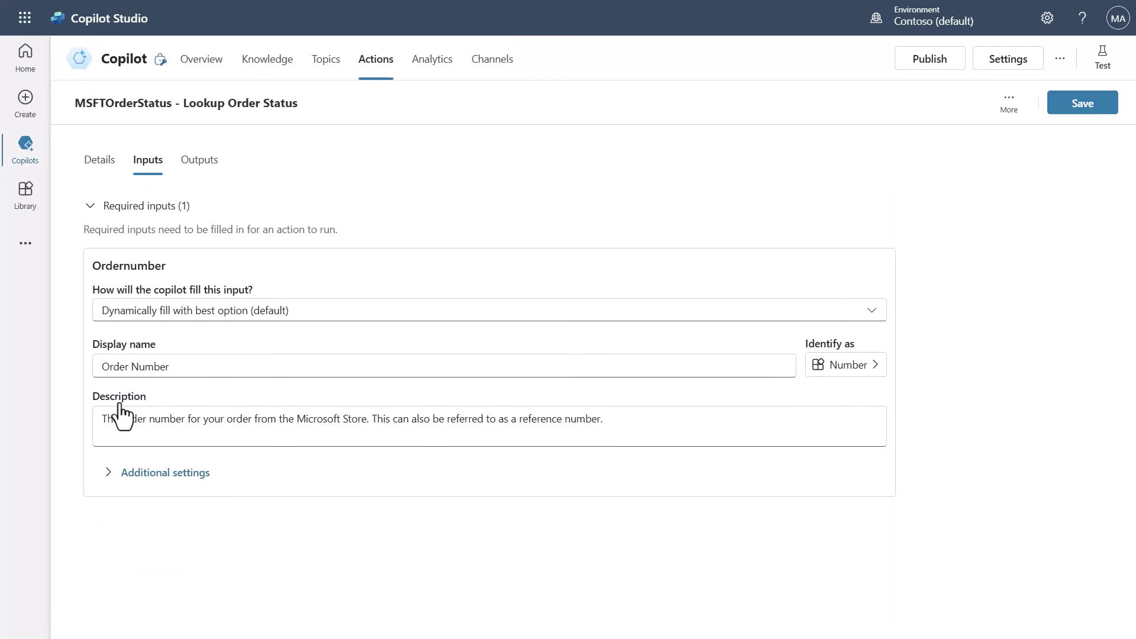
Review the display names and descriptions of the action's outputs and save the Lookup Order Status action
{"action": "left_click", "coordinate": [206, 179]}
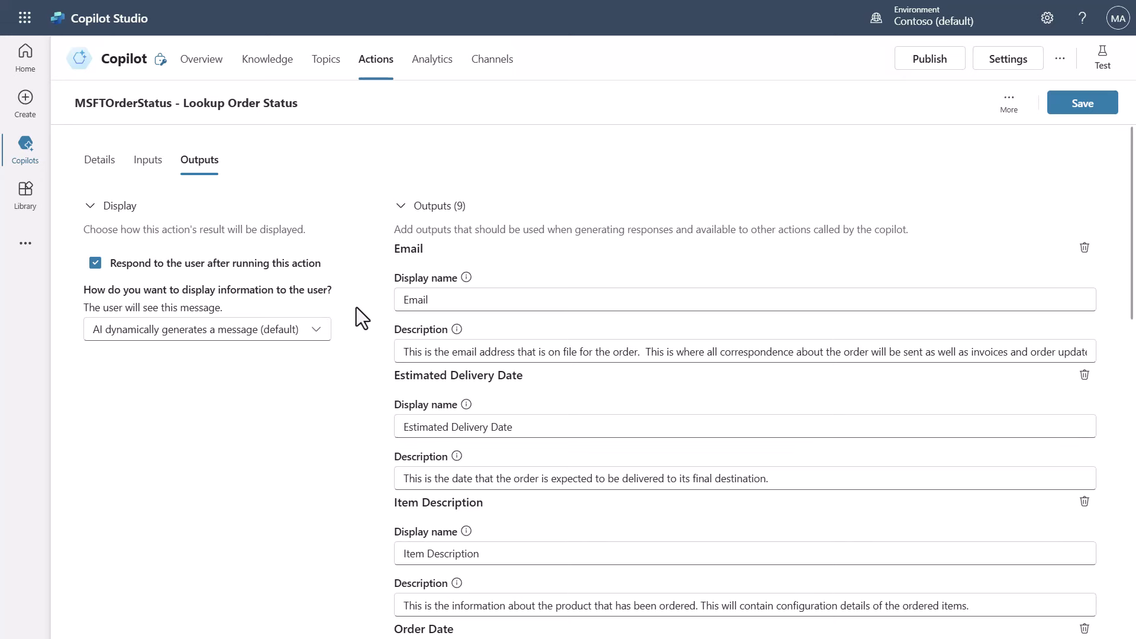
{"action": "scroll", "coordinate": [580, 325], "scroll_direction": "down", "scroll_amount": 3}
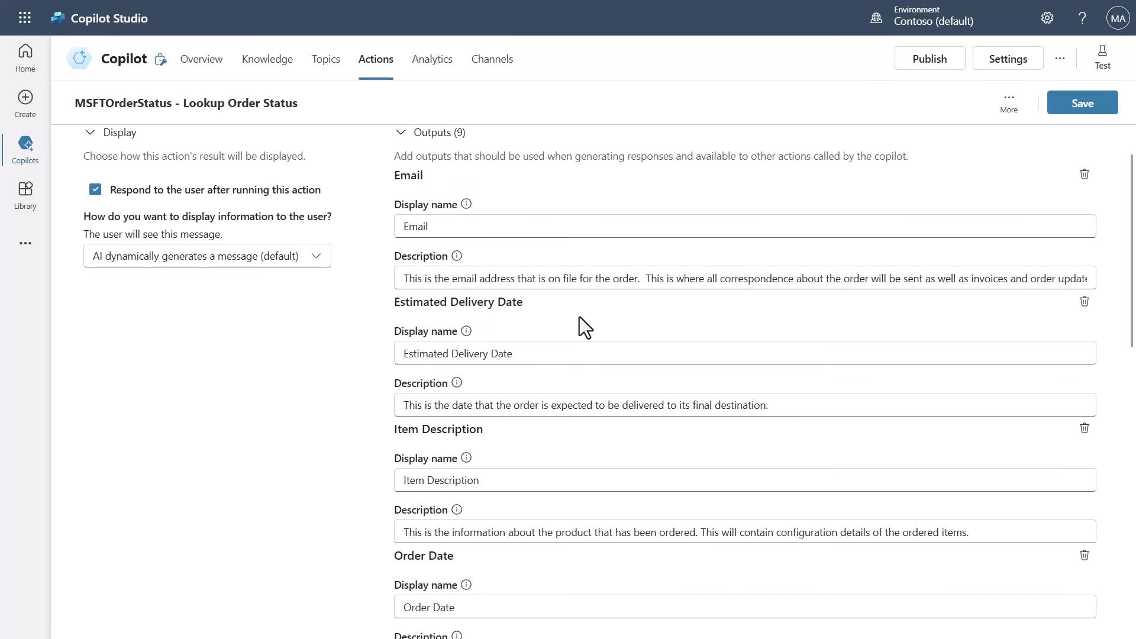
{"action": "scroll", "coordinate": [602, 324], "scroll_direction": "down", "scroll_amount": 3}
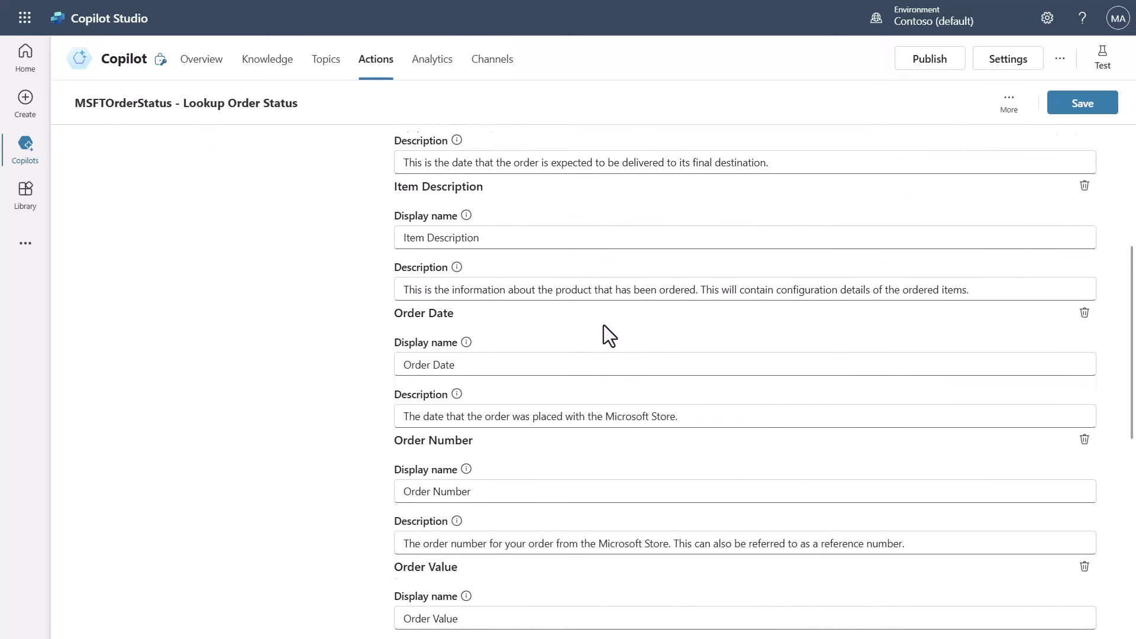
{"action": "scroll", "coordinate": [610, 335], "scroll_direction": "down", "scroll_amount": 1}
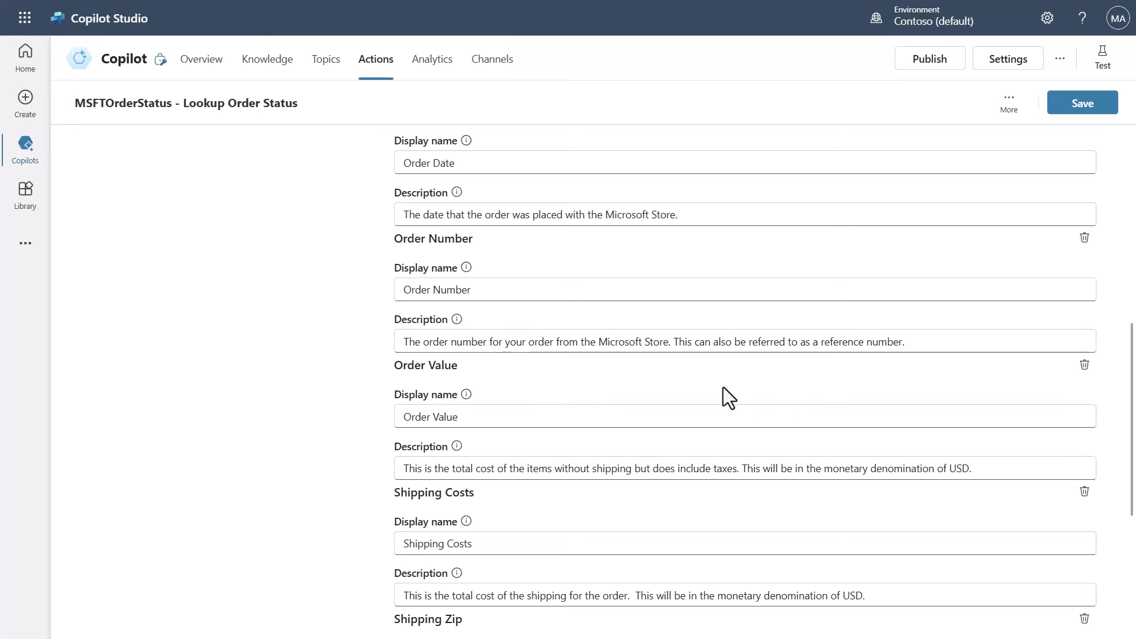
{"action": "scroll", "coordinate": [805, 375], "scroll_direction": "down", "scroll_amount": 3}
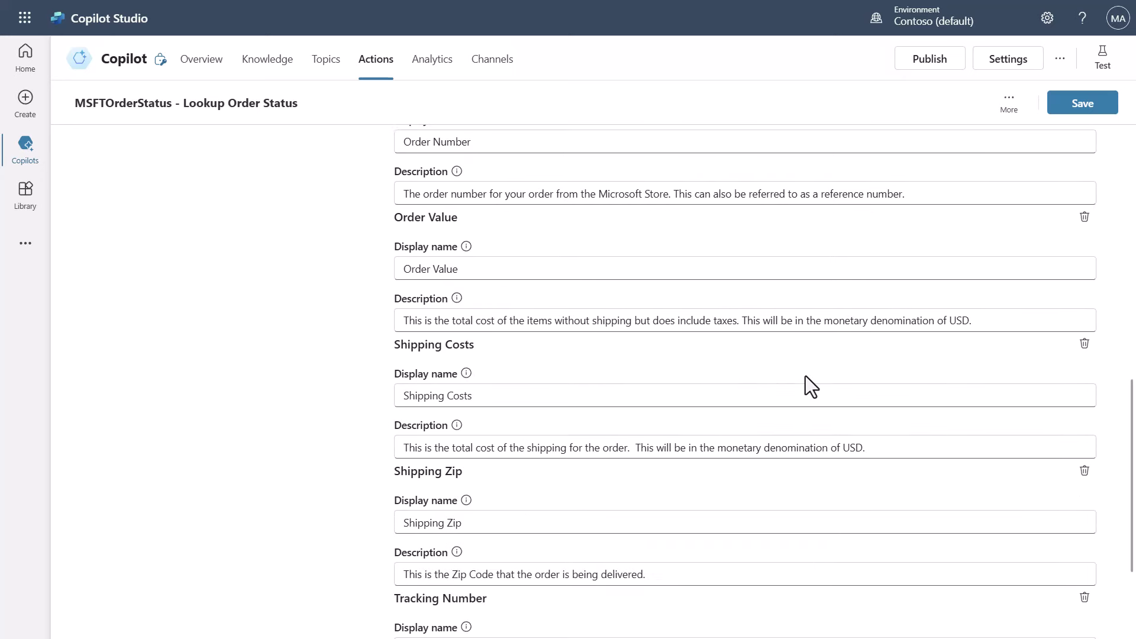
{"action": "scroll", "coordinate": [804, 375], "scroll_direction": "down", "scroll_amount": 3}
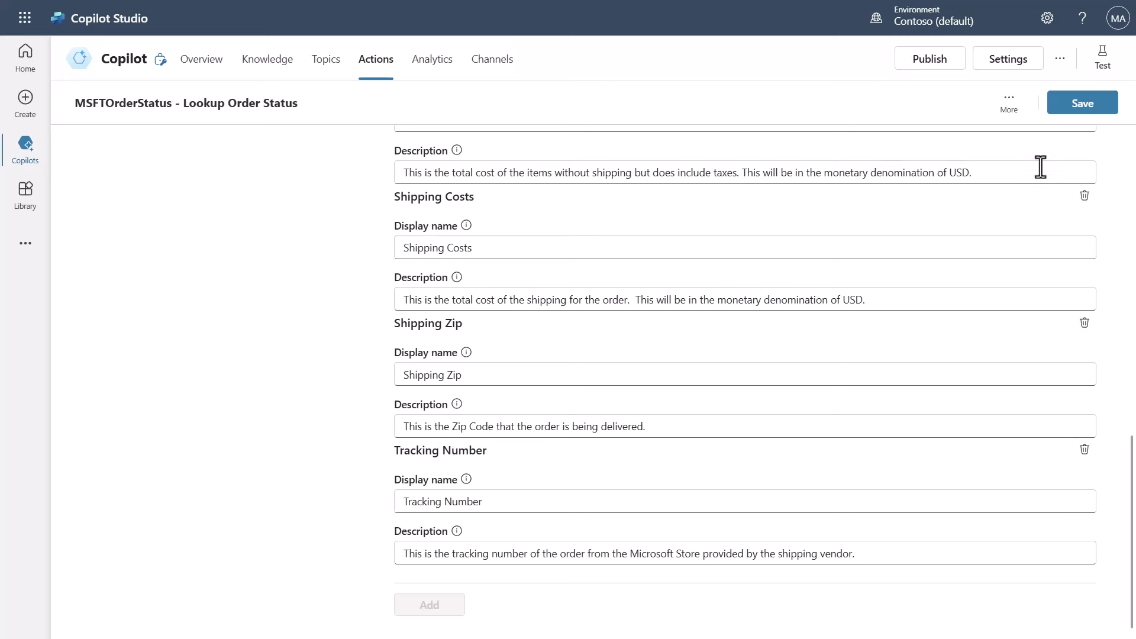
{"action": "left_click", "coordinate": [1080, 113]}
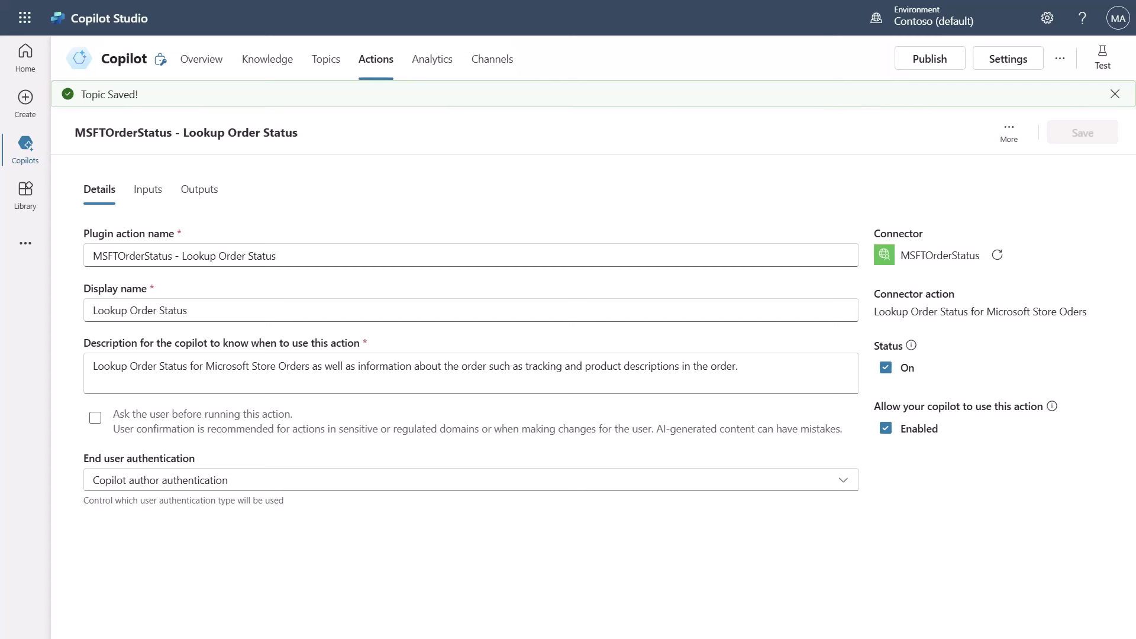
{"action": "left_click", "coordinate": [1115, 94]}
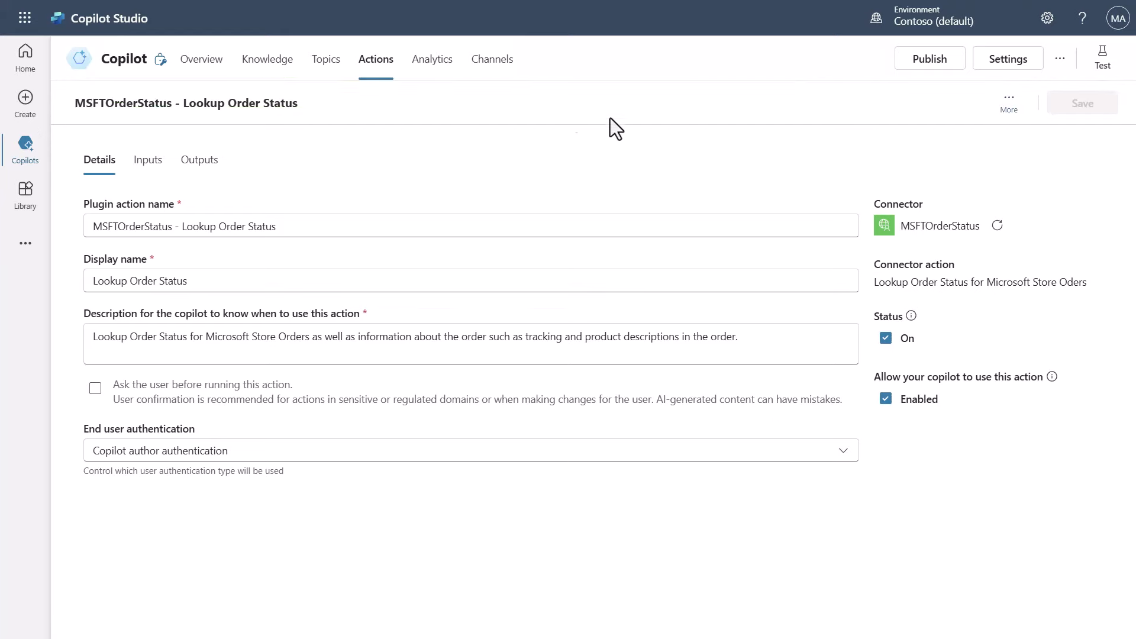
Start a test chat from the copilot's overview and ask "What the status of my Microsoft order?"
{"action": "left_click", "coordinate": [199, 59]}
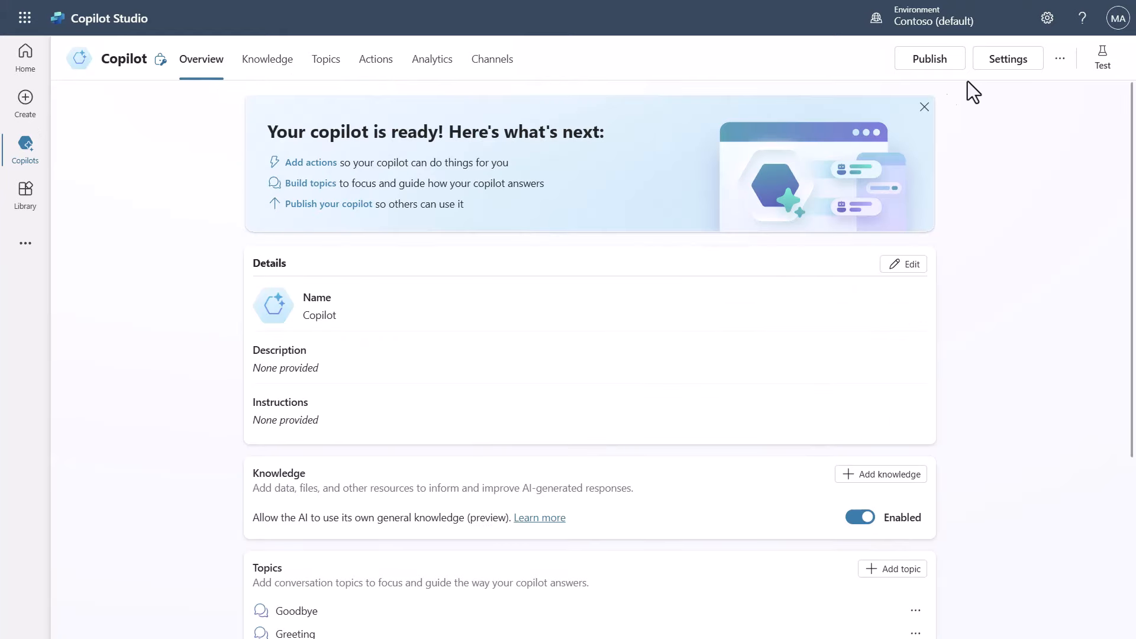
{"action": "left_click", "coordinate": [1102, 64]}
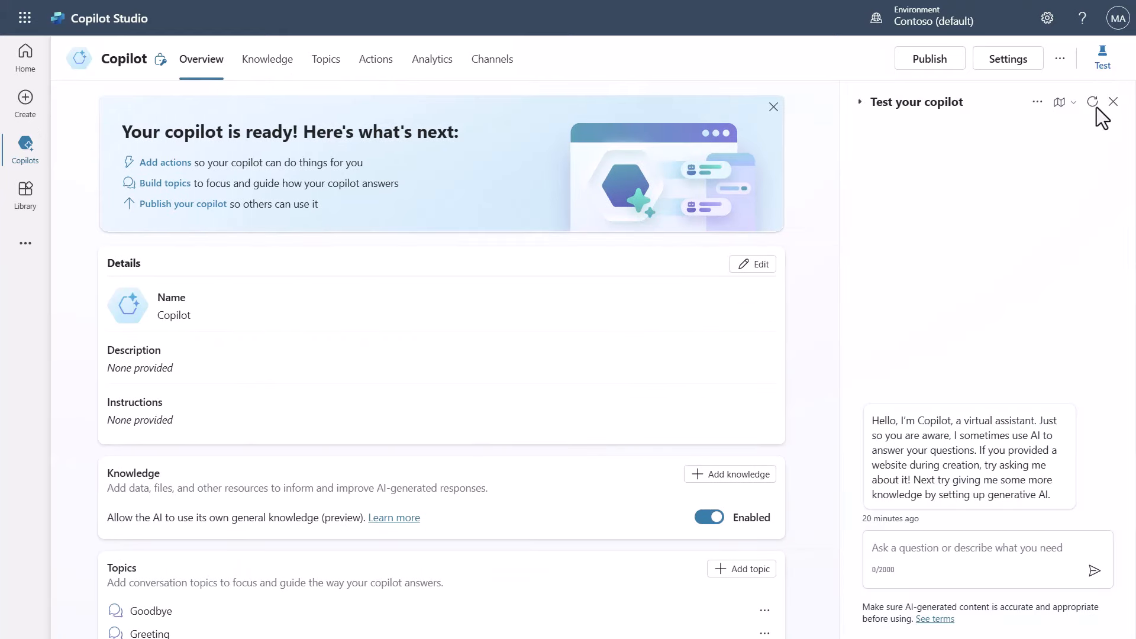
{"action": "left_click", "coordinate": [940, 548]}
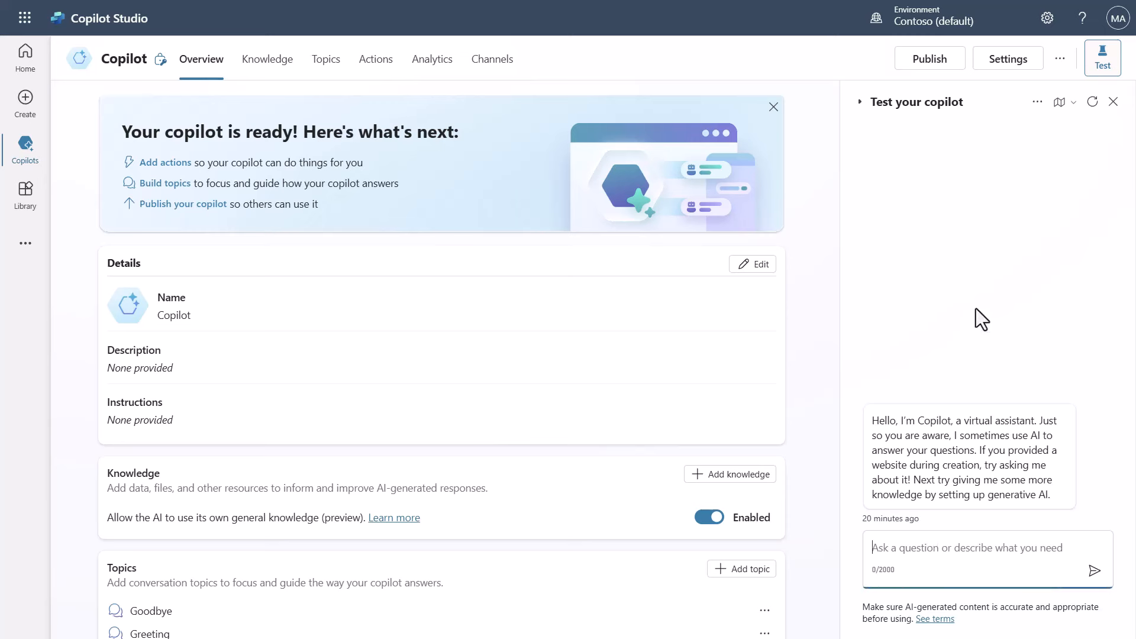
{"action": "type", "text": "What the stat"}
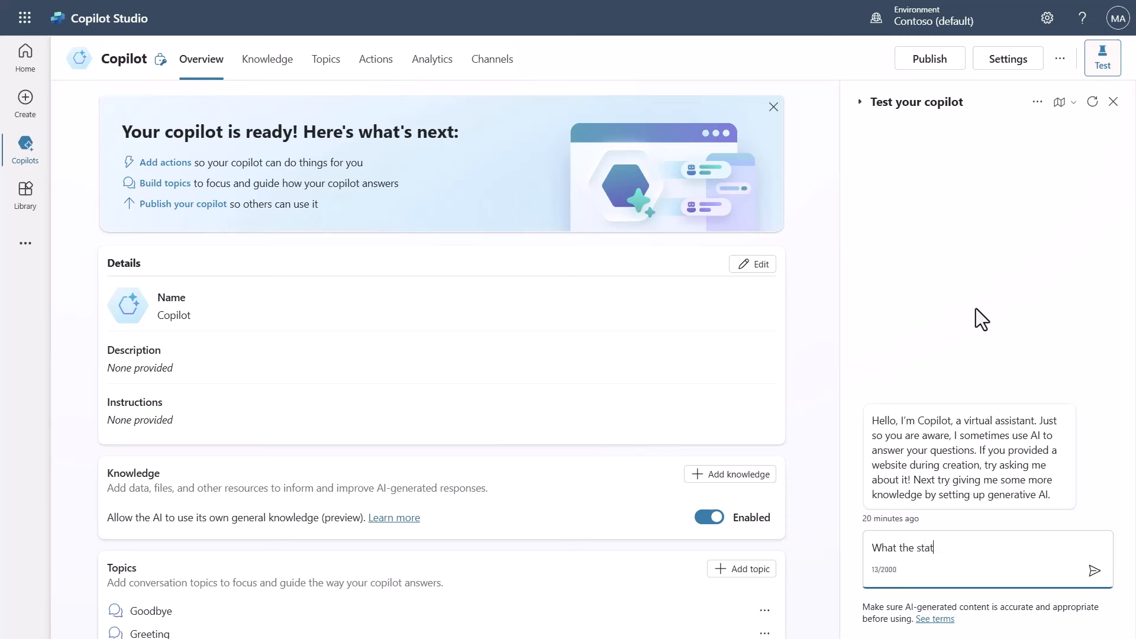
{"action": "type", "text": "us of my Microsoft order"}
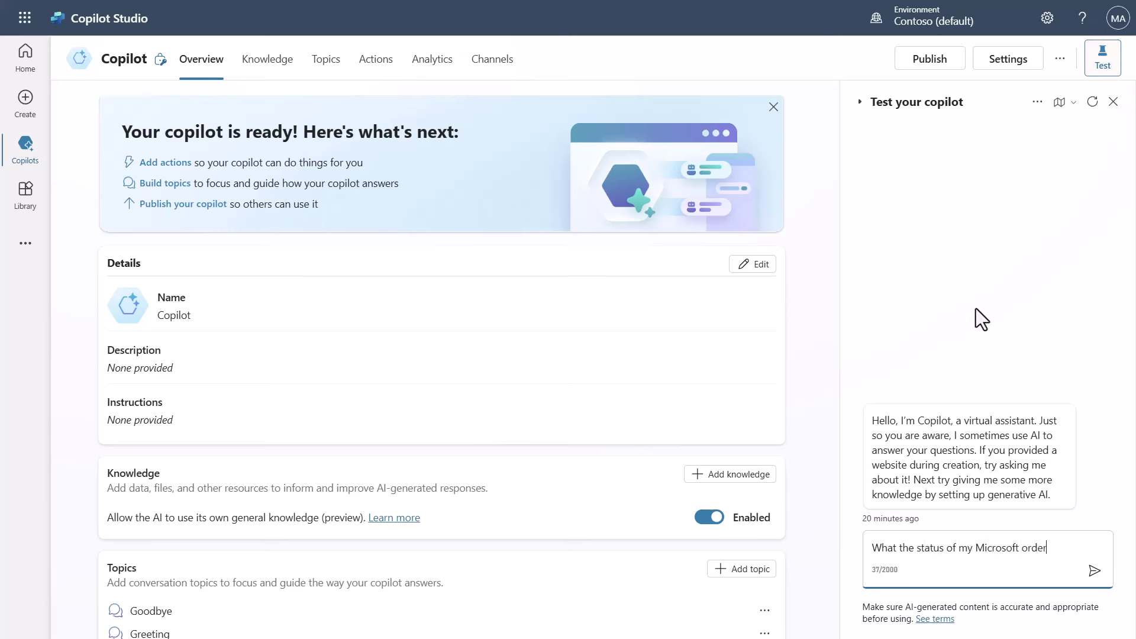
{"action": "type", "text": "?"}
{"action": "key", "text": "Return"}
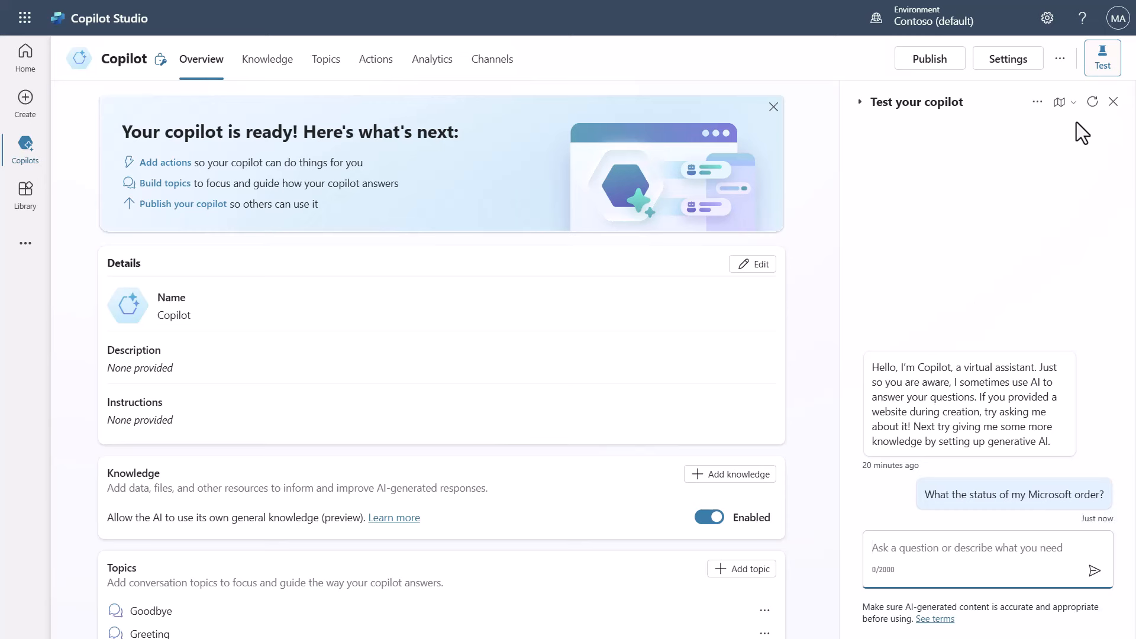
Show the conversation map for the test chat and answer the copilot's question with the order number
{"action": "left_click", "coordinate": [1073, 103]}
{"action": "left_click", "coordinate": [1025, 152]}
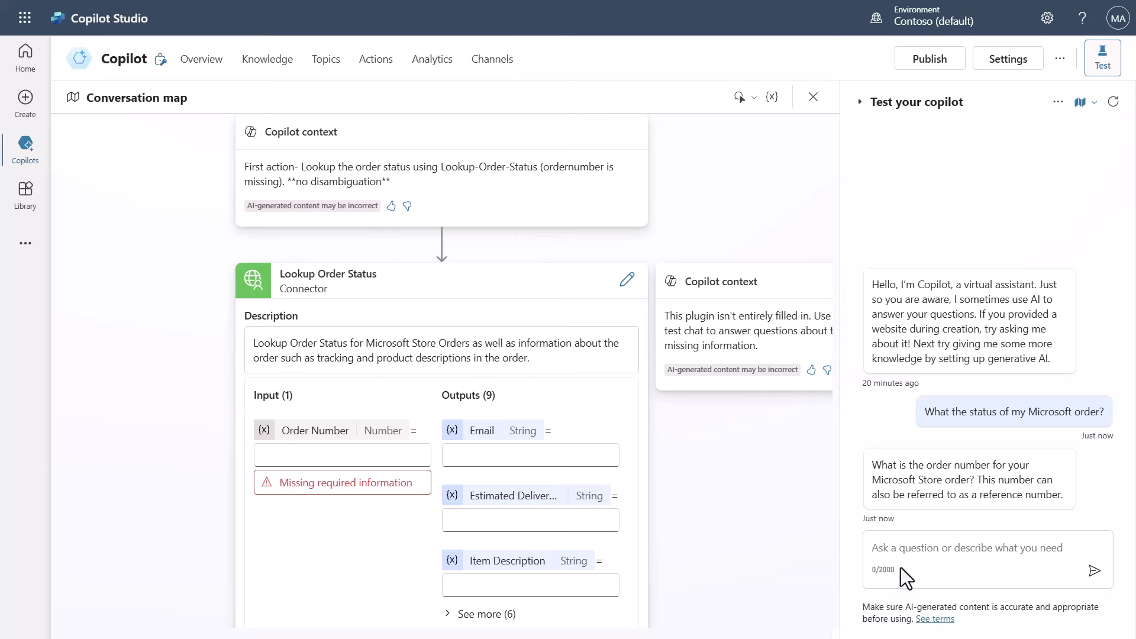
{"action": "left_click", "coordinate": [924, 548]}
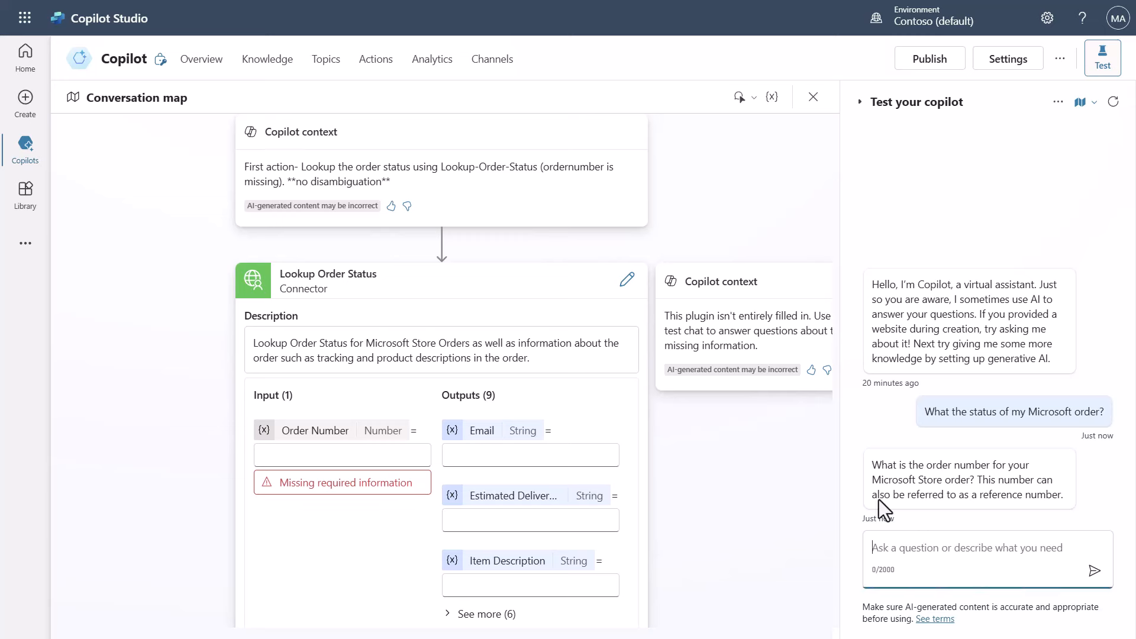
{"action": "type", "text": "123456789"}
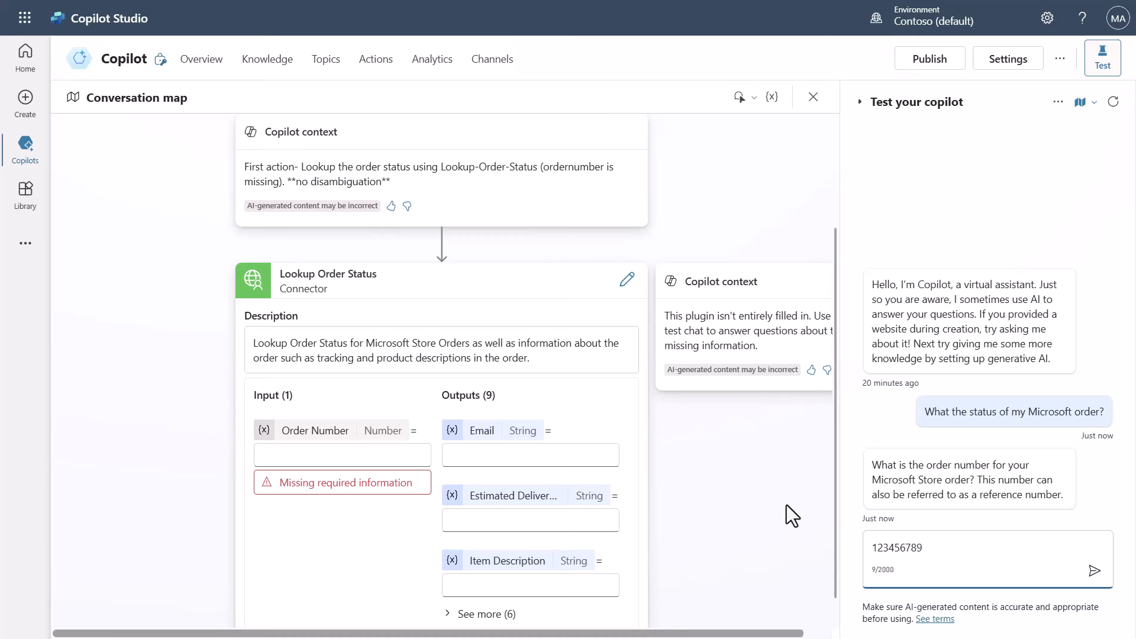
{"action": "key", "text": "Return"}
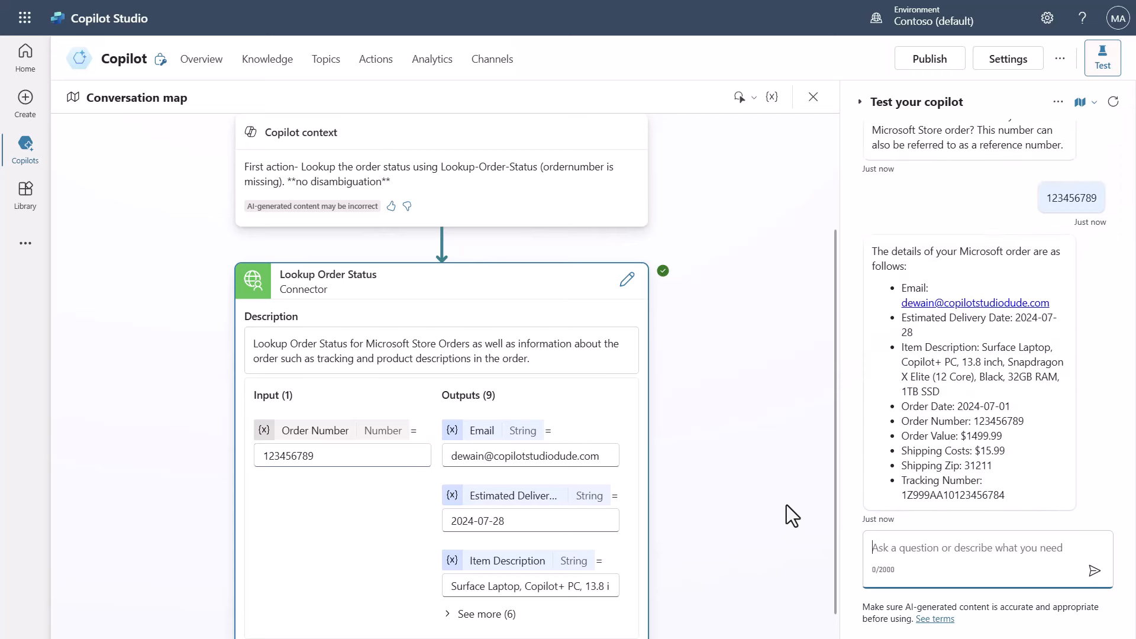
{"action": "scroll", "coordinate": [563, 396], "scroll_direction": "down", "scroll_amount": 1}
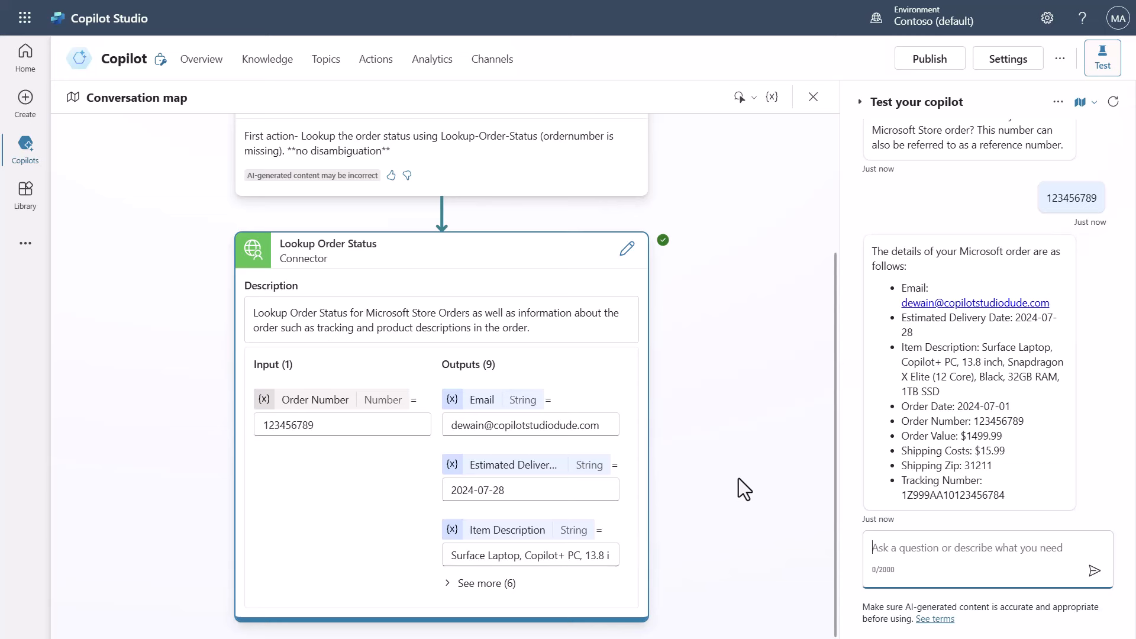
Ask the copilot "when will it get here?" in the test chat and supply the order number again
{"action": "type", "text": "when wil"}
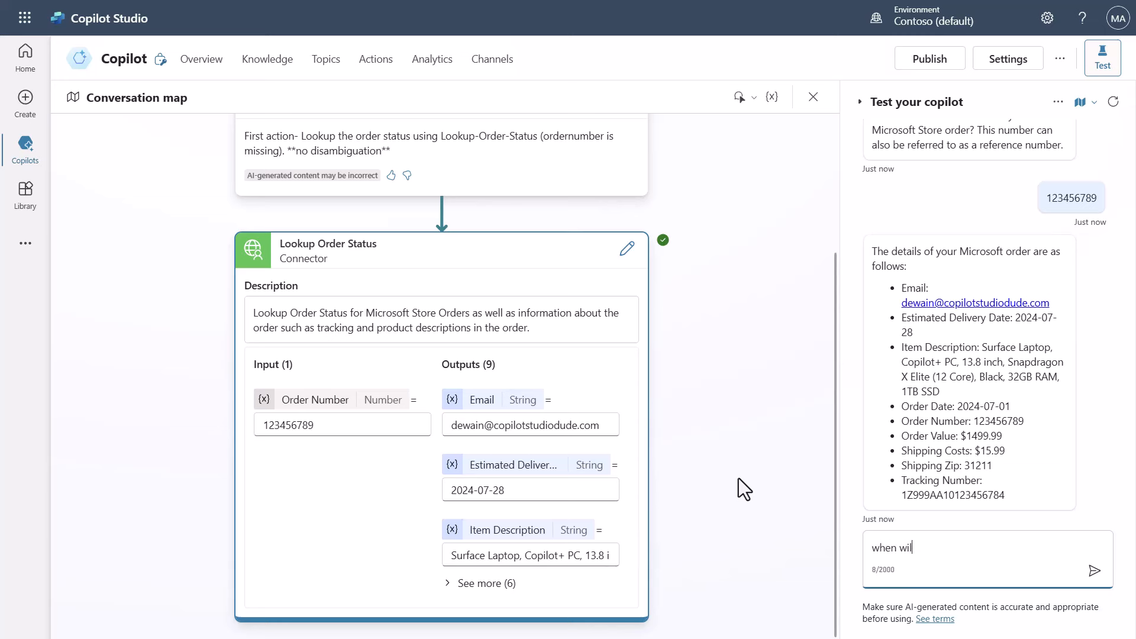
{"action": "type", "text": "l it get here"}
{"action": "key", "text": "Return"}
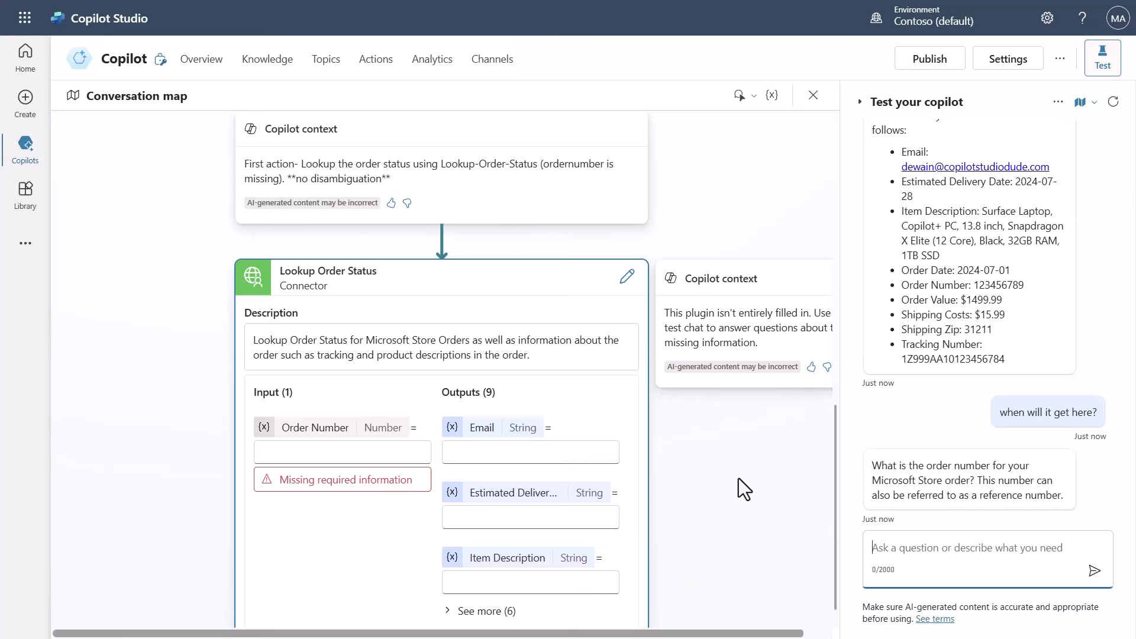
{"action": "type", "text": "123456789"}
{"action": "key", "text": "Return"}
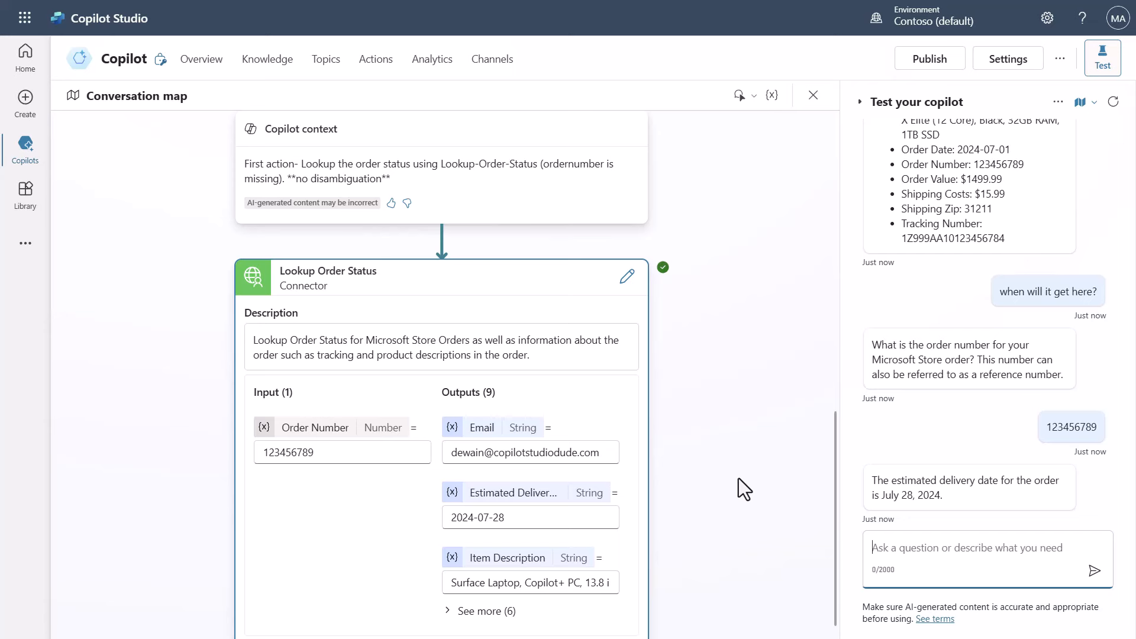
Check the copilot's generative AI settings for interaction mode and content moderation, and leave the settings
{"action": "left_click", "coordinate": [1006, 64]}
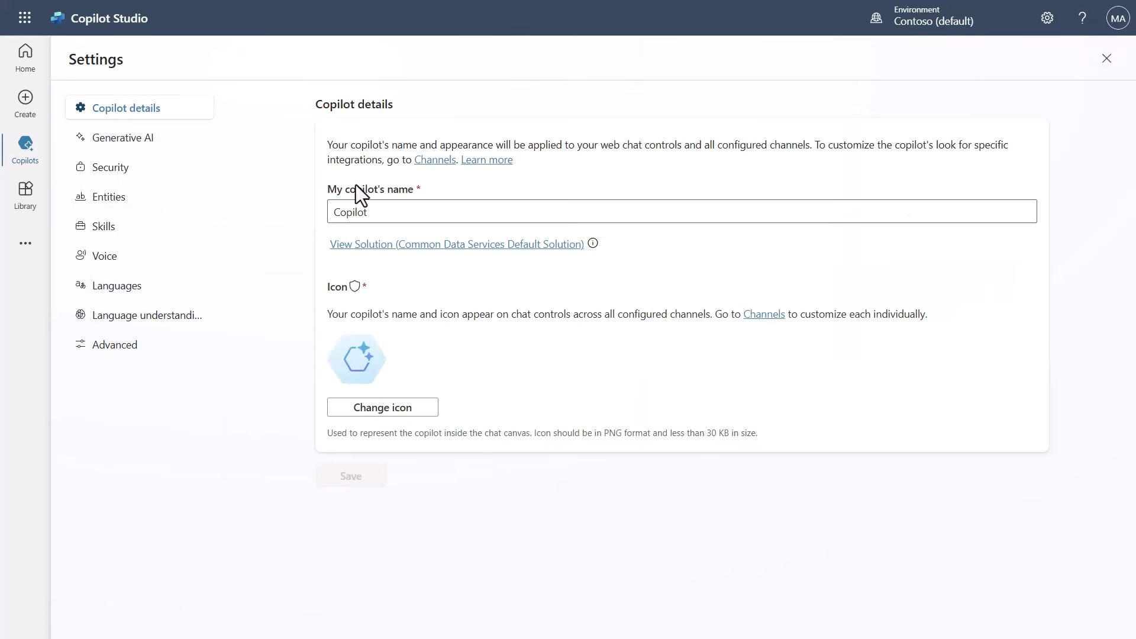
{"action": "left_click", "coordinate": [120, 145]}
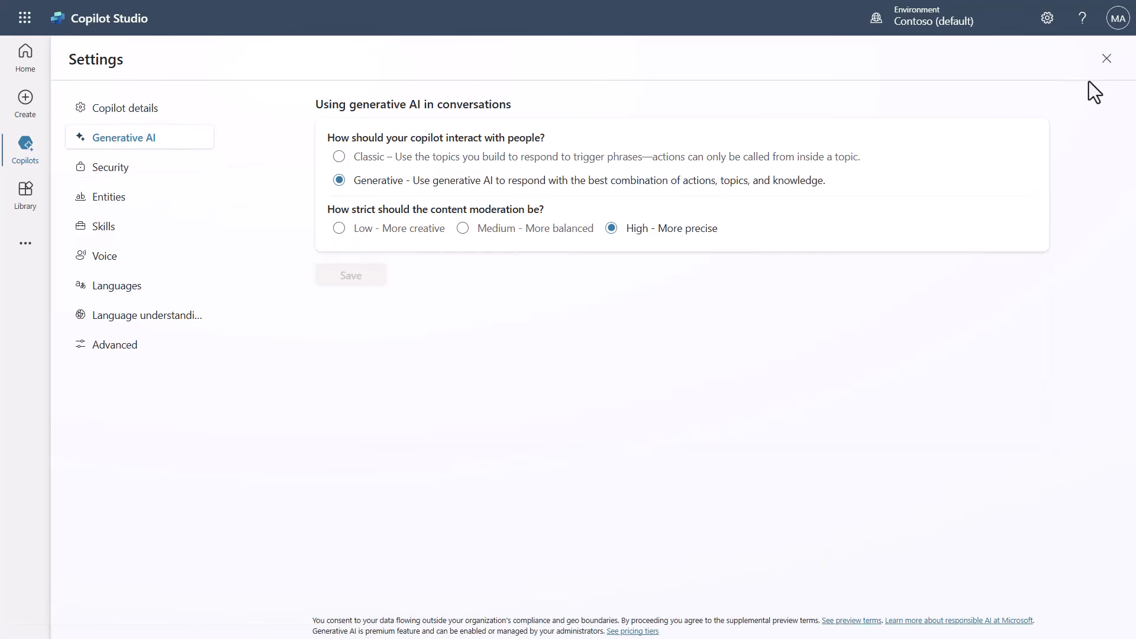
{"action": "left_click", "coordinate": [1105, 59]}
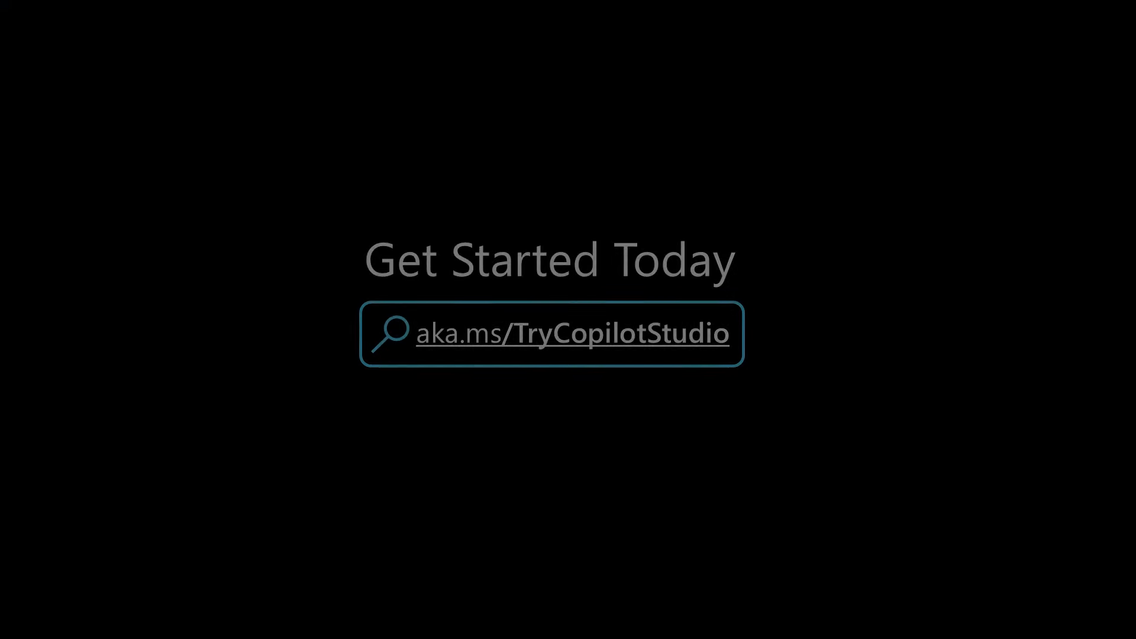